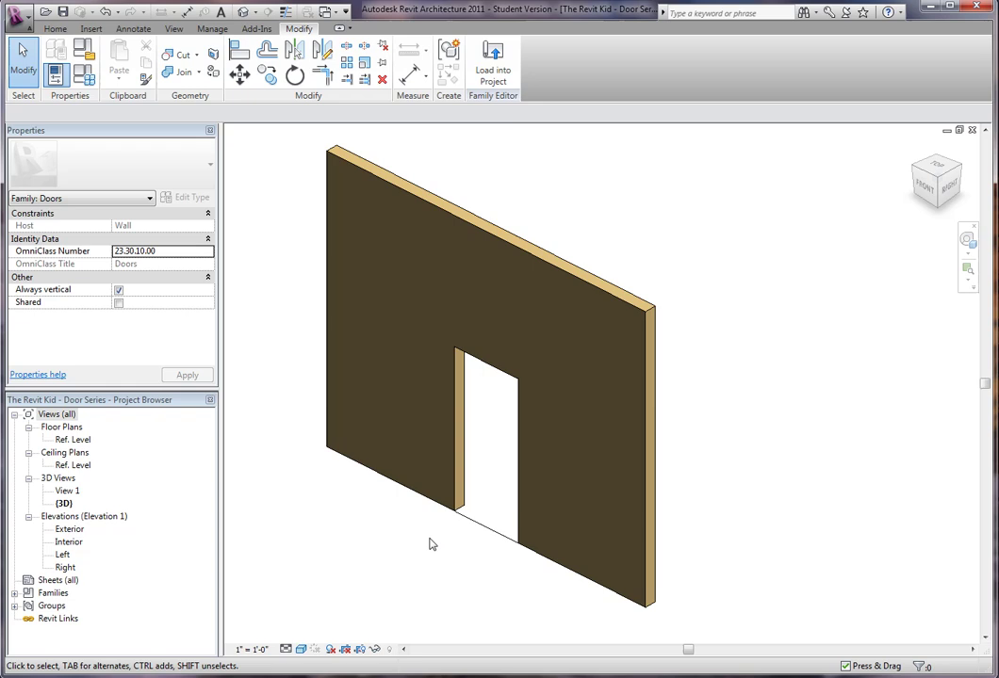
# - Open the Exterior elevation view of the door family
pyautogui.scroll(3, 401, 540)
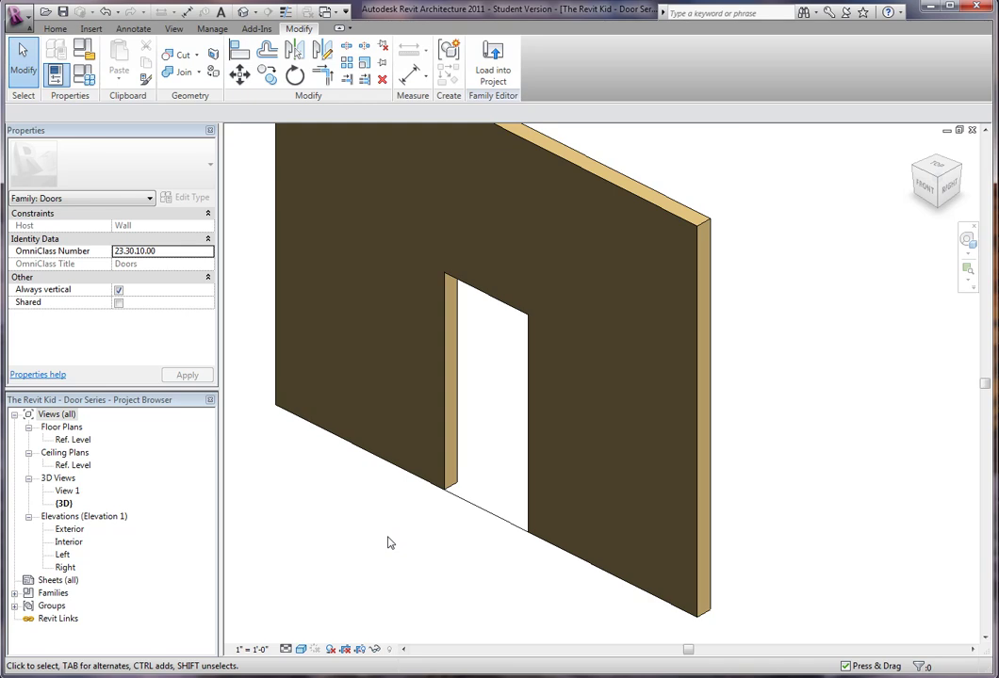
pyautogui.moveTo(393, 553); pyautogui.dragTo(408, 564, button='middle')
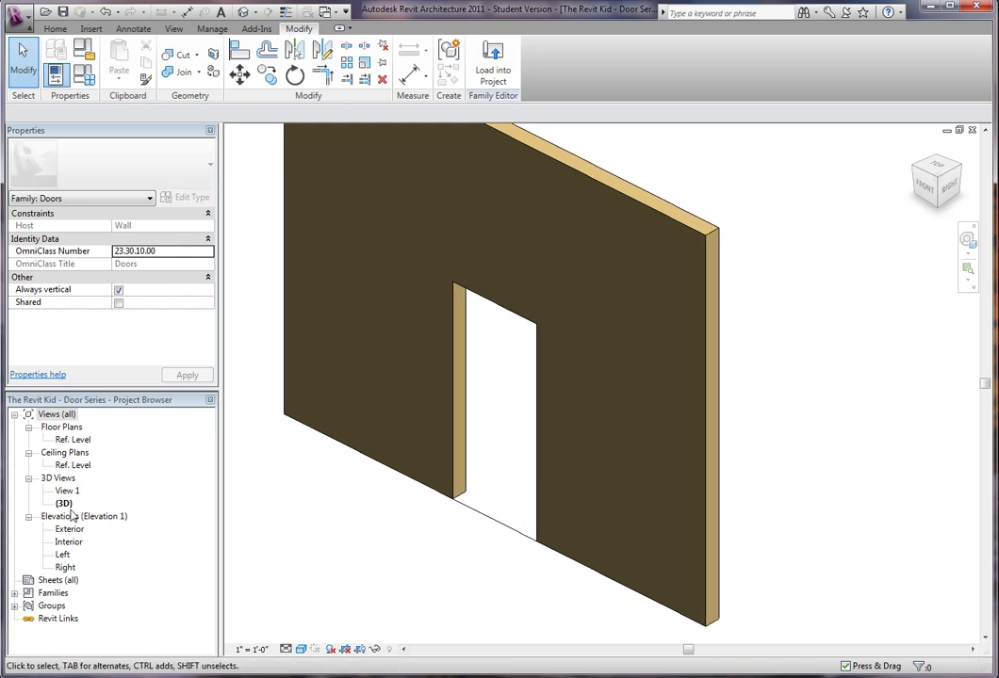
pyautogui.doubleClick(68, 529)
pyautogui.moveTo(533, 470); pyautogui.dragTo(510, 491, button='middle')
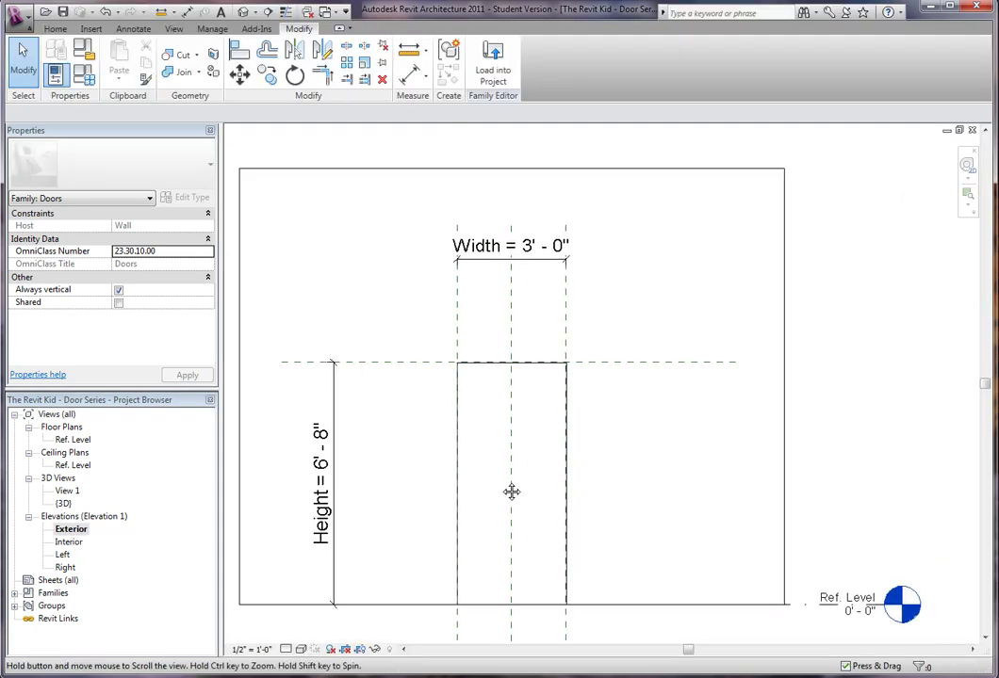
pyautogui.scroll(-1, 554, 504)
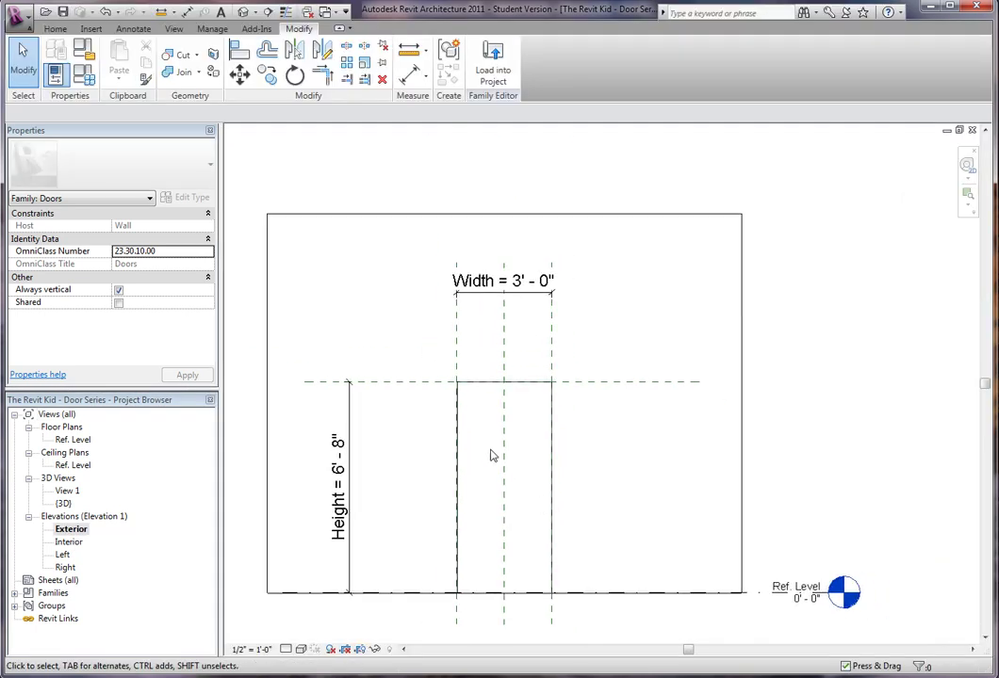
pyautogui.press('r')
pyautogui.press('p')
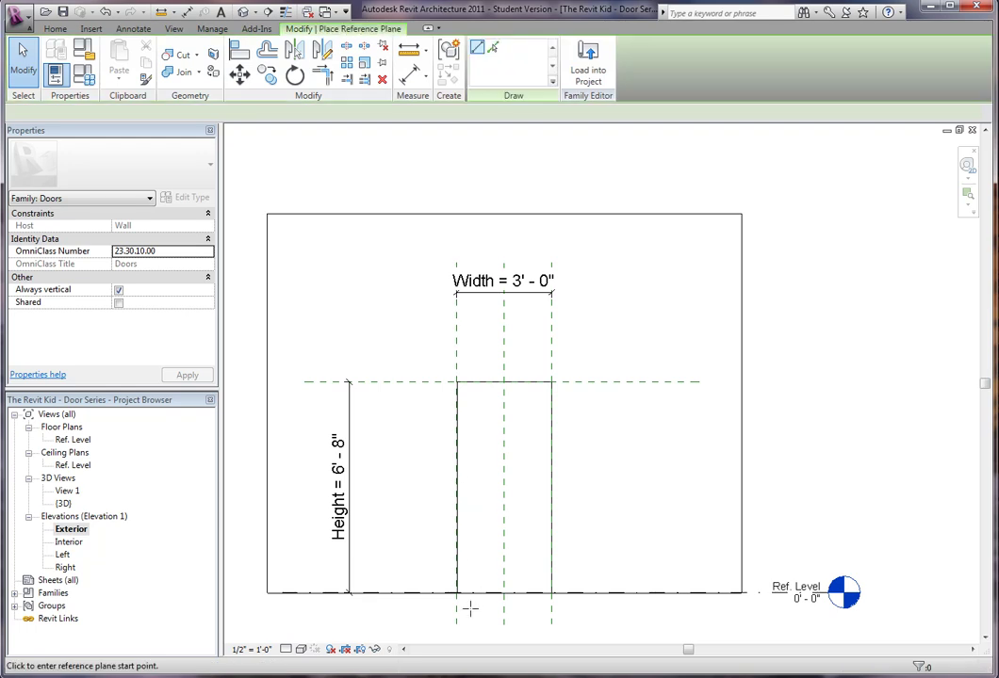
pyautogui.press('Escape')
pyautogui.press('Escape')
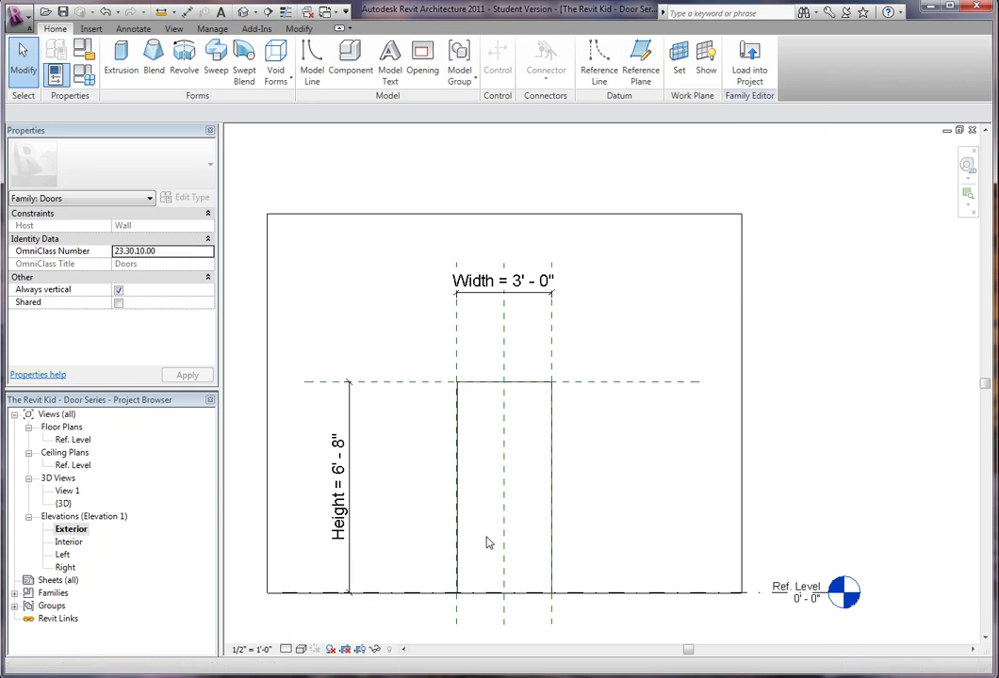
# - Draw a vertical reference plane along the door opening's left edge, from below the Ref. Level to above the opening head
pyautogui.press('r')
pyautogui.press('p')
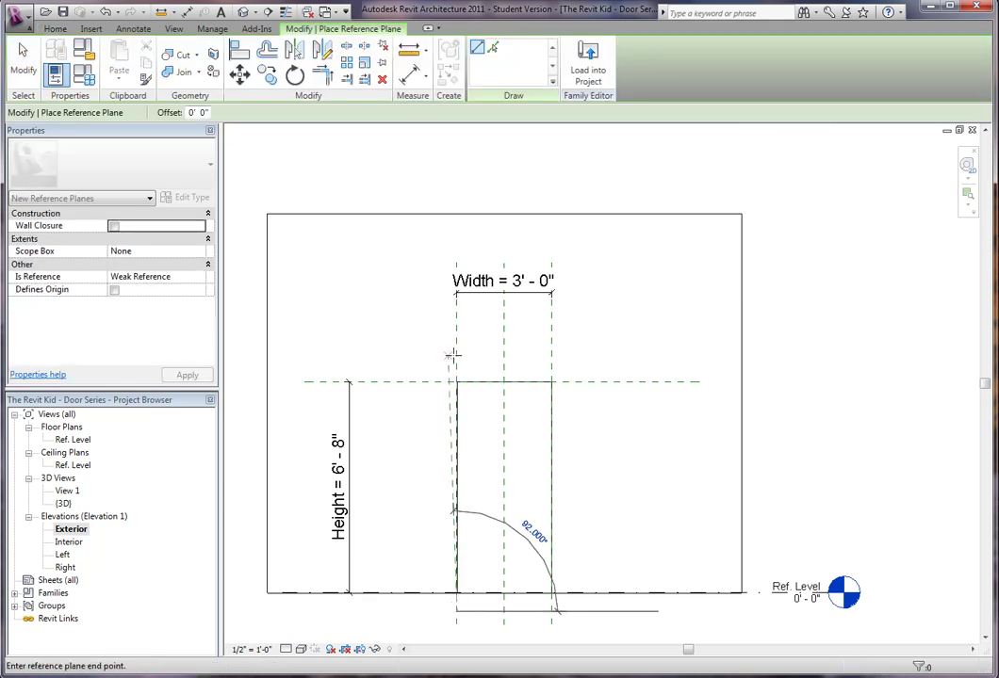
pyautogui.press('Escape')
pyautogui.click(457, 361)
# - Move the new vertical reference plane 1" horizontally into the door opening
pyautogui.scroll(6, 460, 353)
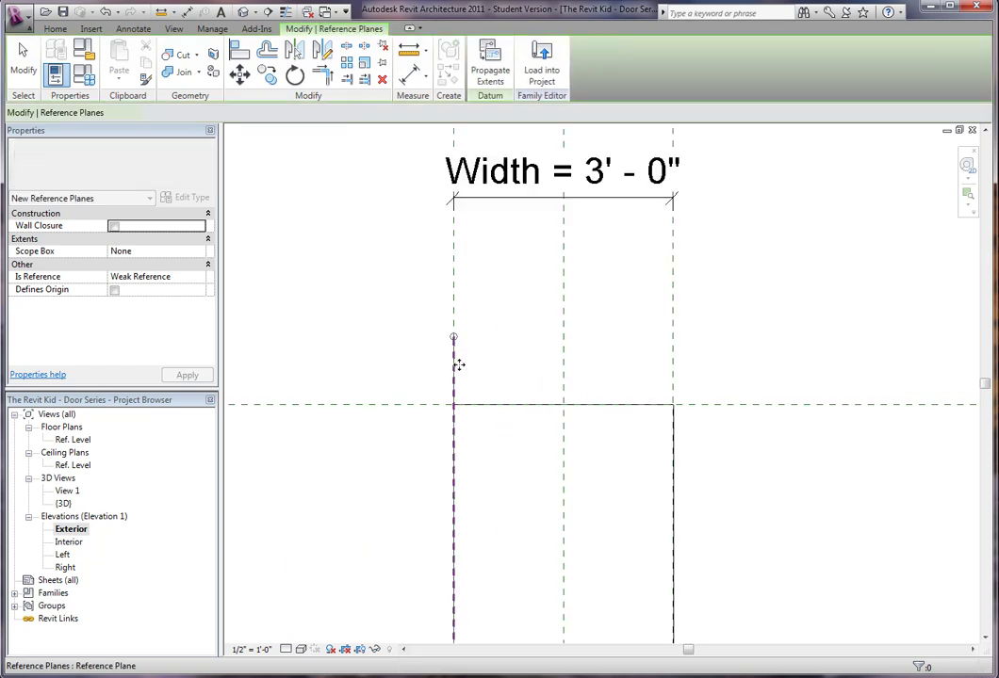
pyautogui.press('m')
pyautogui.press('v')
pyautogui.click(467, 331)
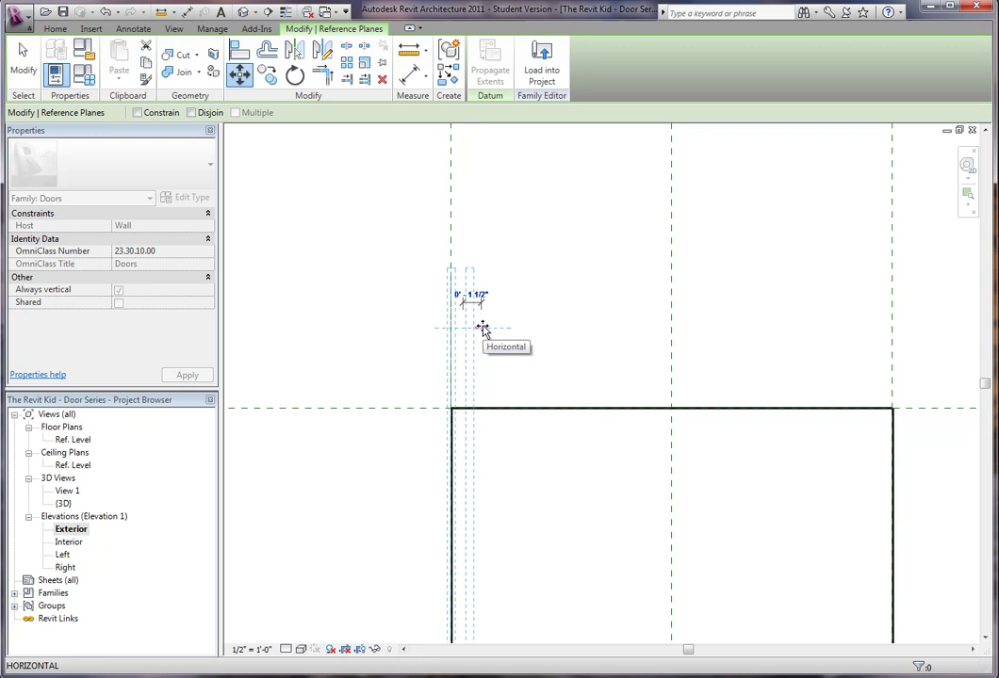
pyautogui.click(481, 330)
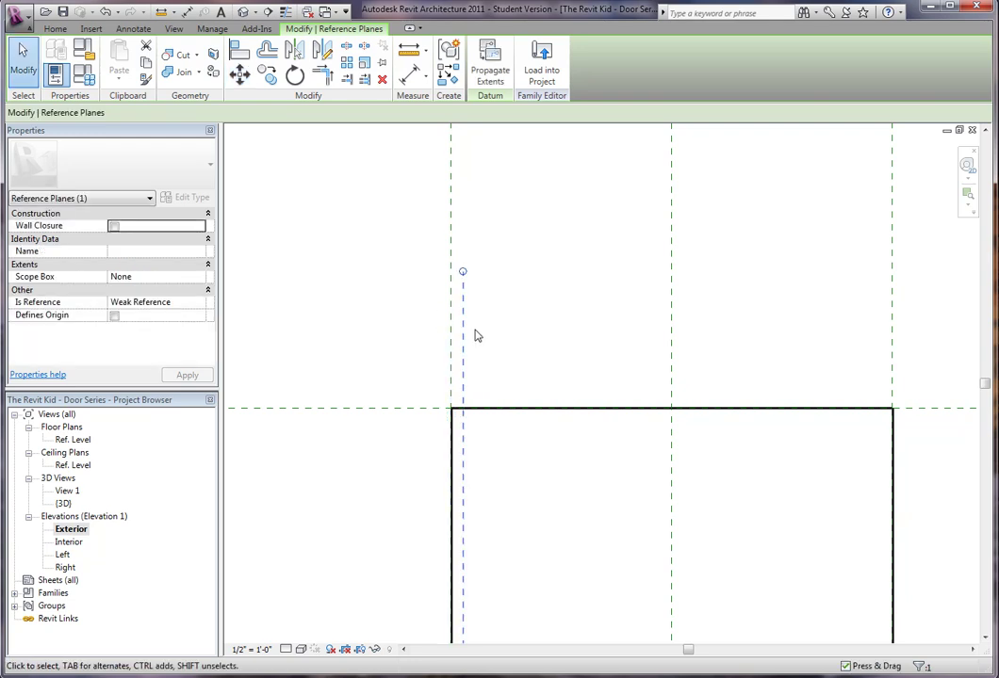
pyautogui.press('Escape')
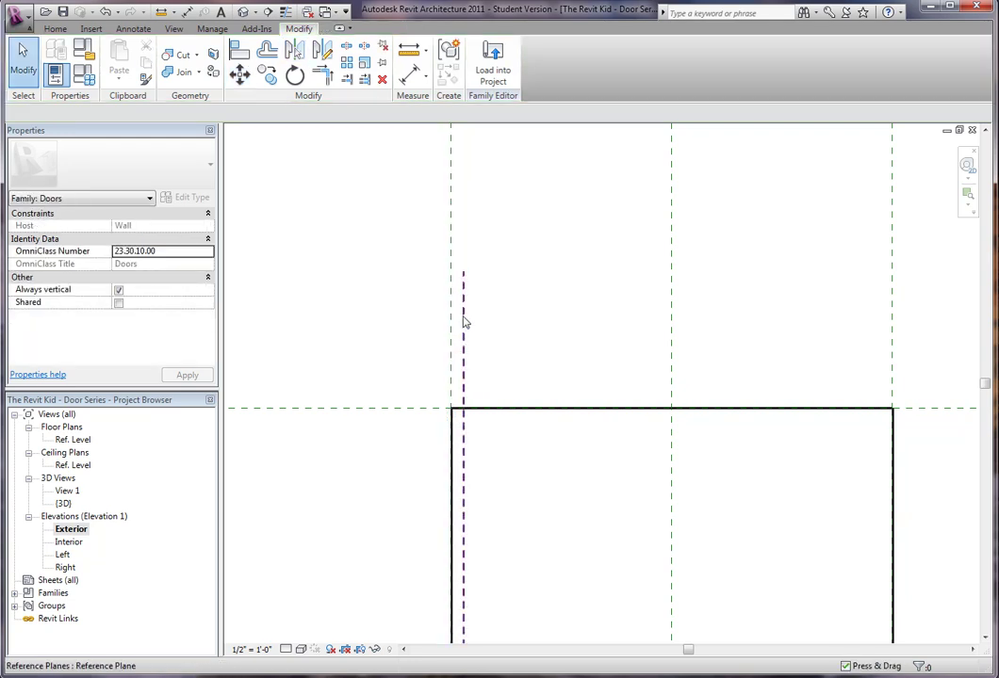
# - Copy the inner vertical reference plane 4" outward, past the opening's left edge
pyautogui.click(464, 322)
pyautogui.press('c')
pyautogui.press('o')
pyautogui.click(462, 319)
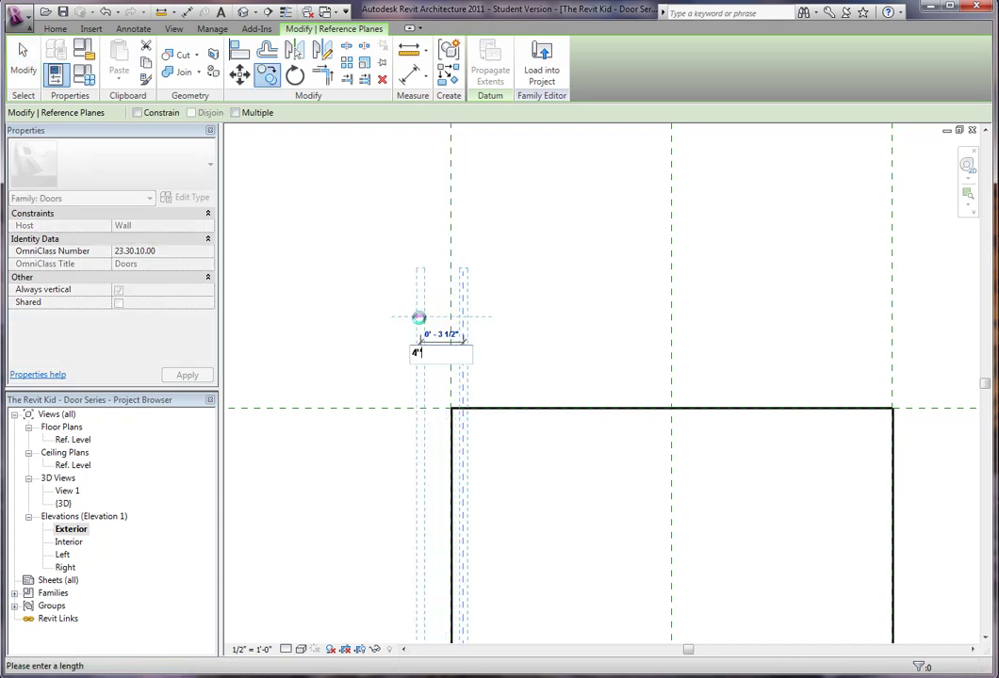
pyautogui.click(414, 341)
pyautogui.press('Escape')
# - Mirror the two new vertical reference planes about the opening's center plane, keeping the originals
pyautogui.scroll(-1, 420, 323)
pyautogui.click(418, 330)
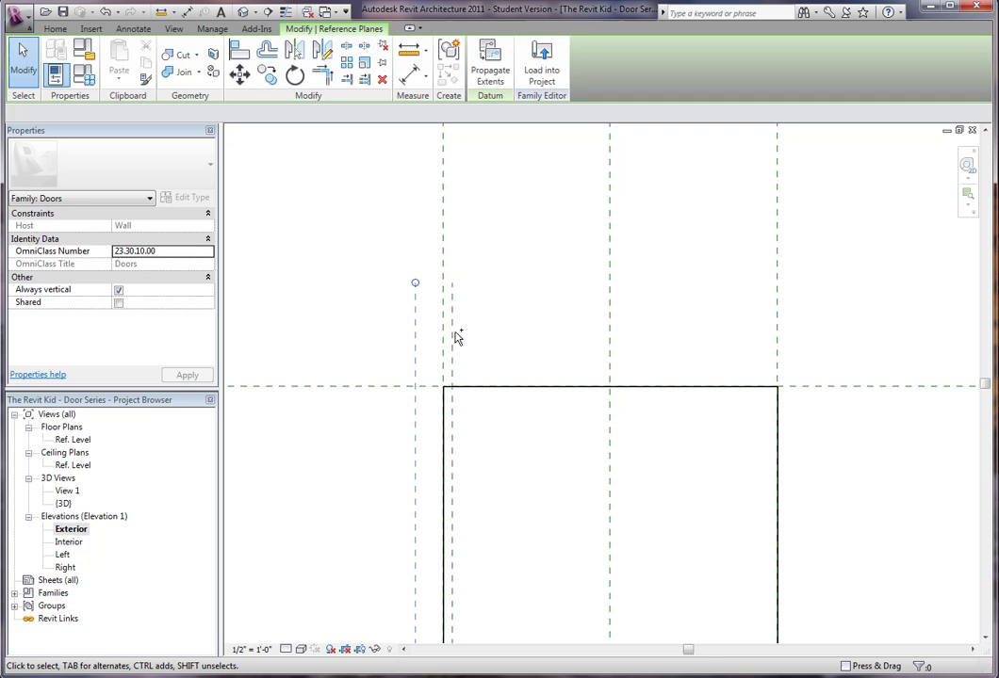
pyautogui.click(613, 345)
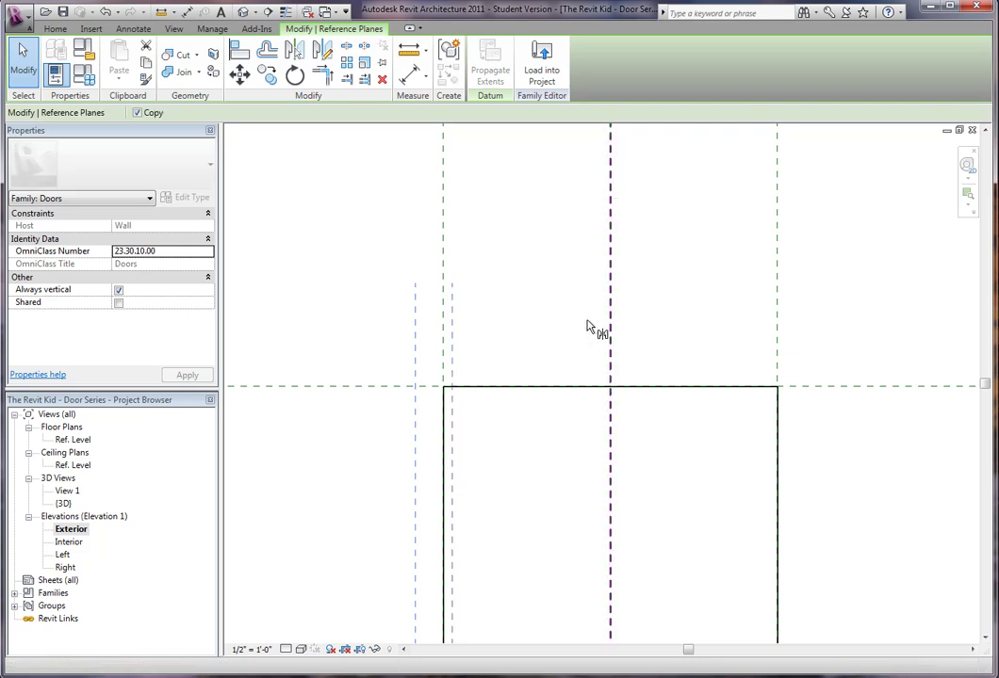
pyautogui.click(594, 337)
pyautogui.scroll(-2, 585, 321)
pyautogui.press('Escape')
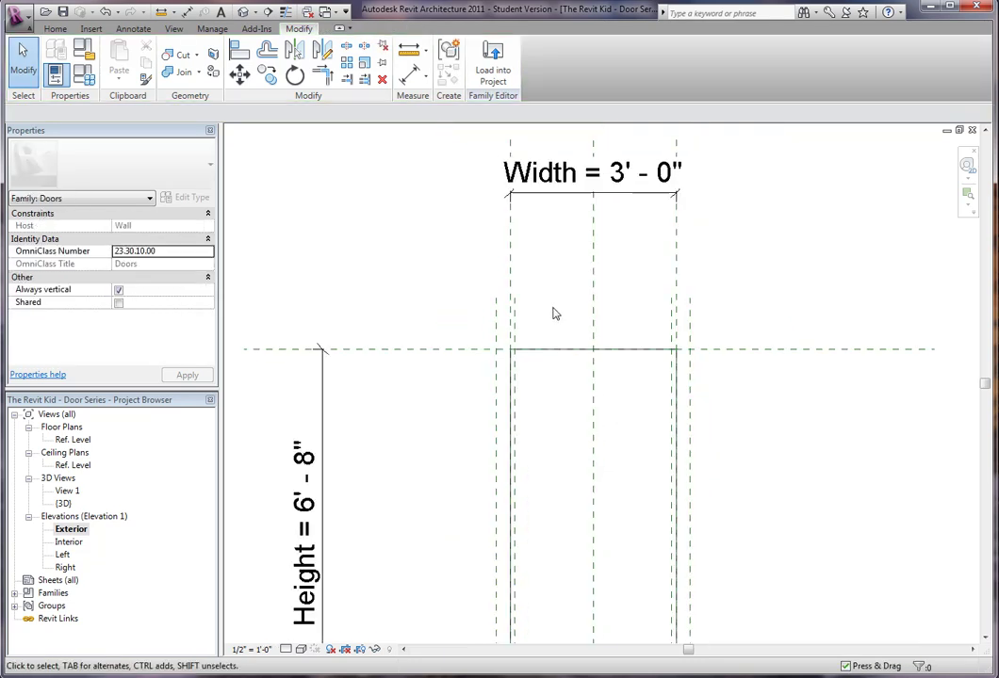
# - Examine the mirrored reference planes and the inner plane's offset from the opening's right edge
pyautogui.scroll(-3, 529, 274)
pyautogui.scroll(4, 504, 328)
pyautogui.scroll(2, 492, 330)
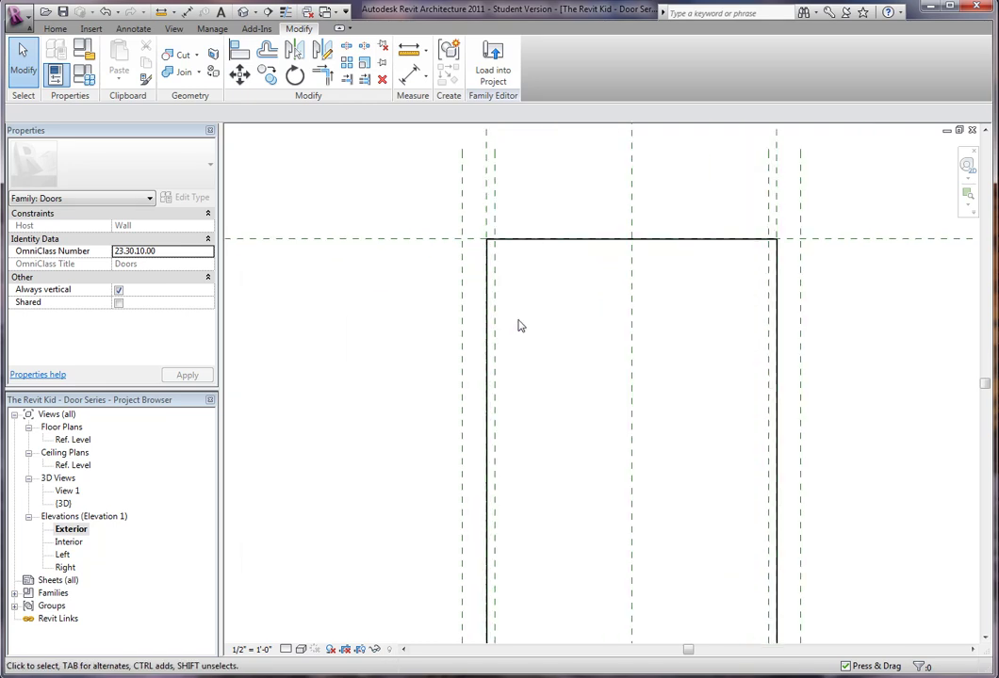
pyautogui.moveTo(519, 325); pyautogui.dragTo(460, 300, button='middle')
pyautogui.scroll(-1, 489, 350)
pyautogui.scroll(-4, 468, 282)
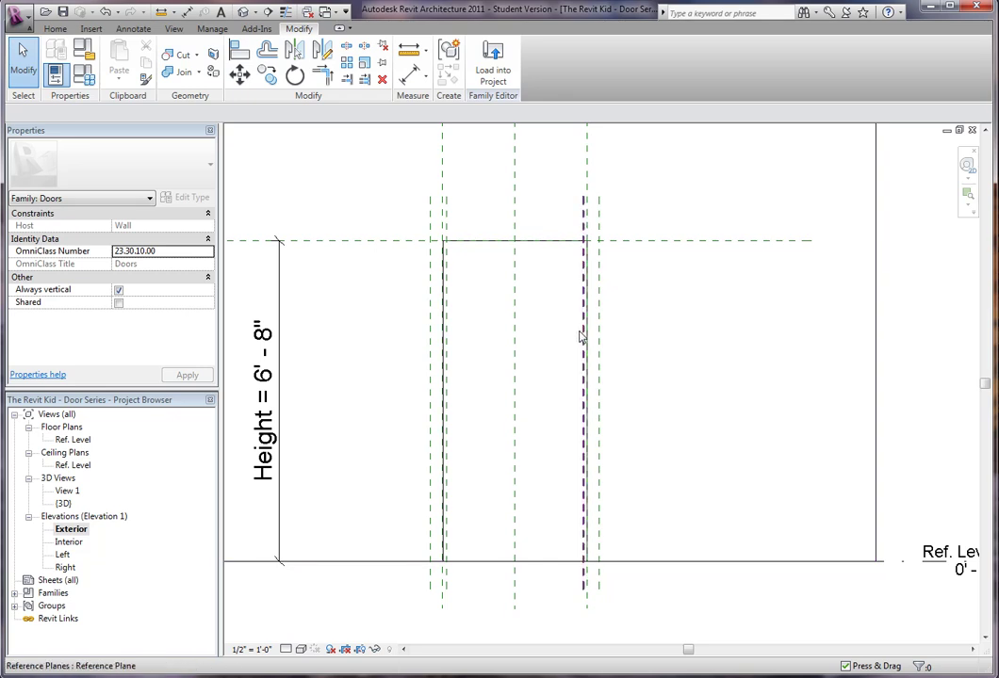
pyautogui.click(582, 337)
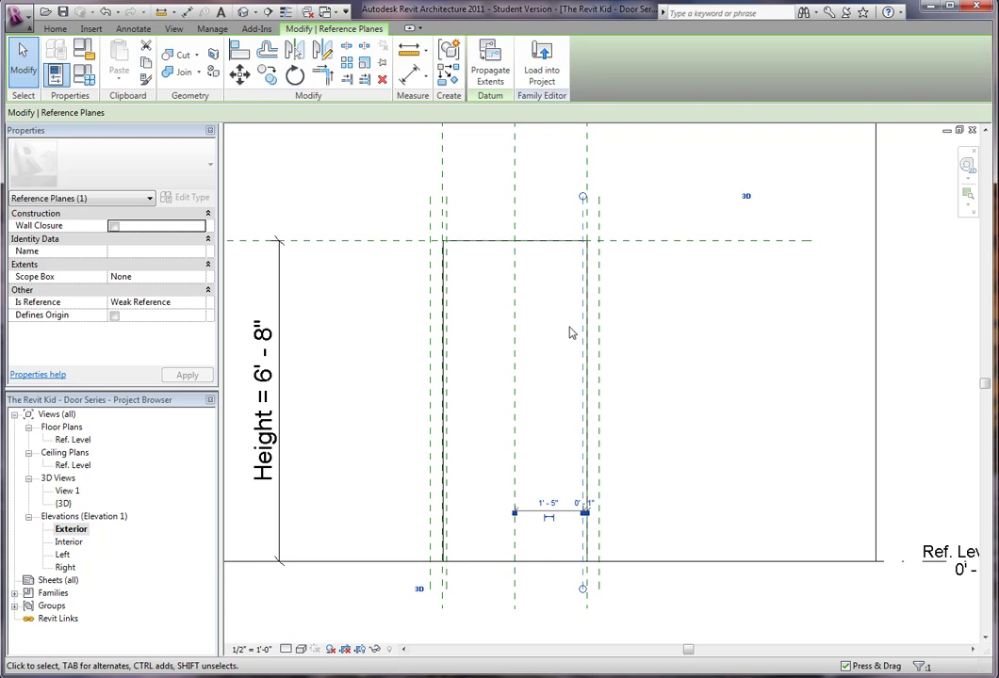
pyautogui.click(570, 333)
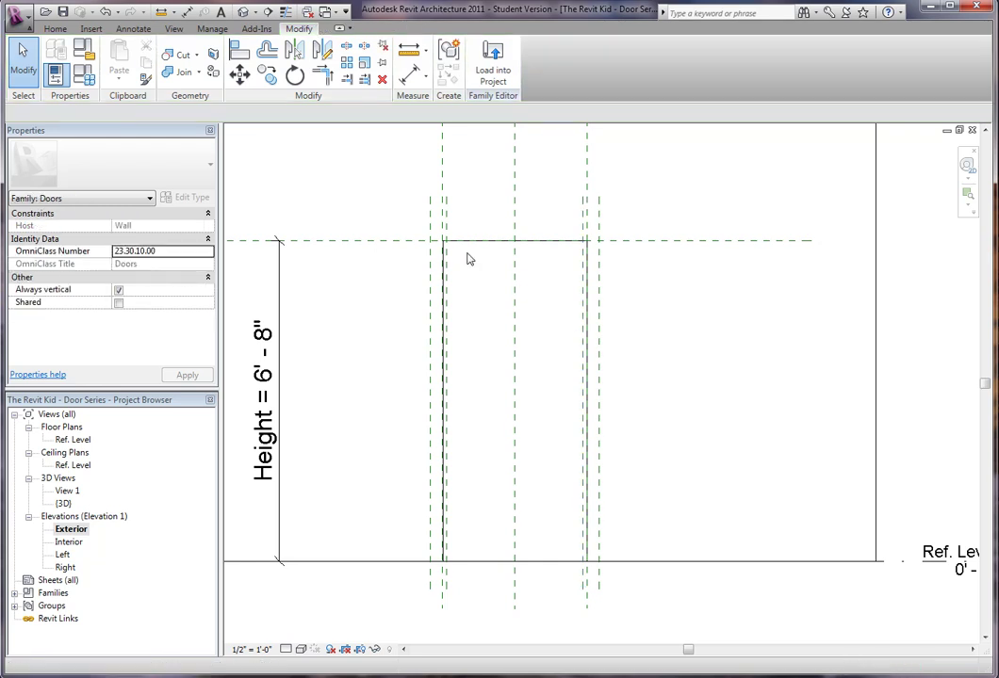
# - Draw a horizontal reference plane along the opening head, extending past the outer vertical planes on both sides
pyautogui.press('r')
pyautogui.press('p')
pyautogui.click(388, 240)
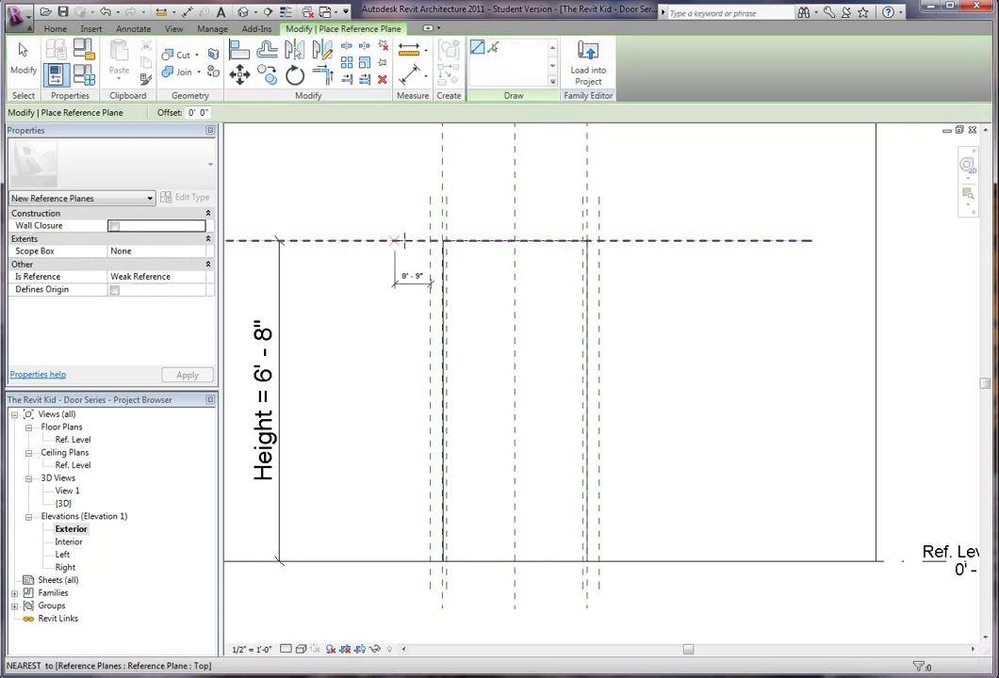
pyautogui.click(649, 240)
pyautogui.press('Escape')
pyautogui.press('Escape')
# - Move the new horizontal reference plane 1" down below the opening head
pyautogui.click(618, 242)
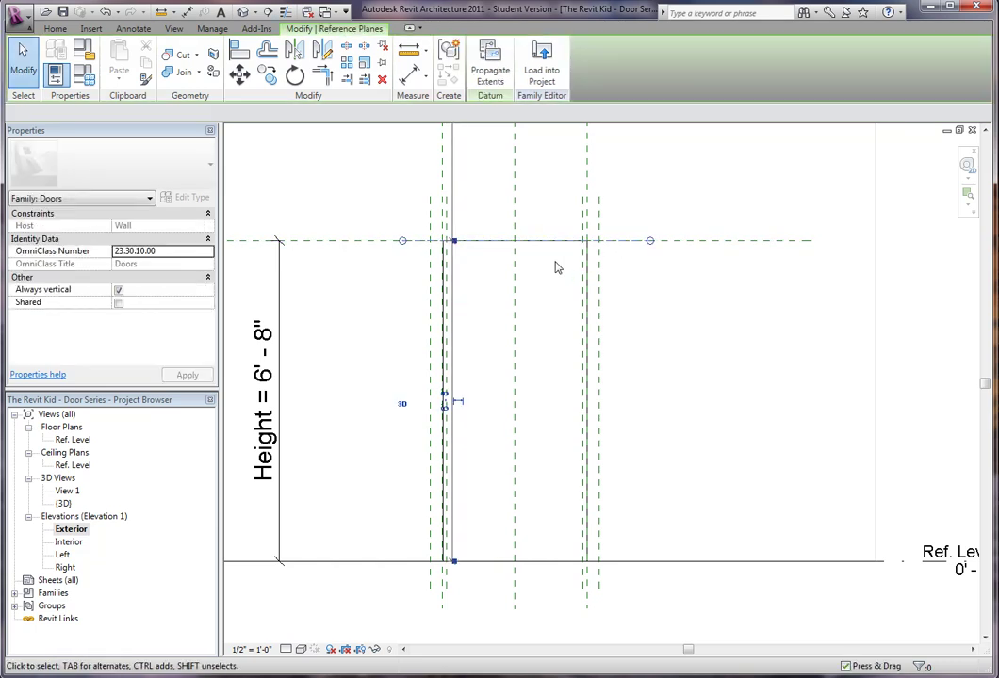
pyautogui.scroll(3, 558, 268)
pyautogui.press('m')
pyautogui.press('v')
pyautogui.click(555, 254)
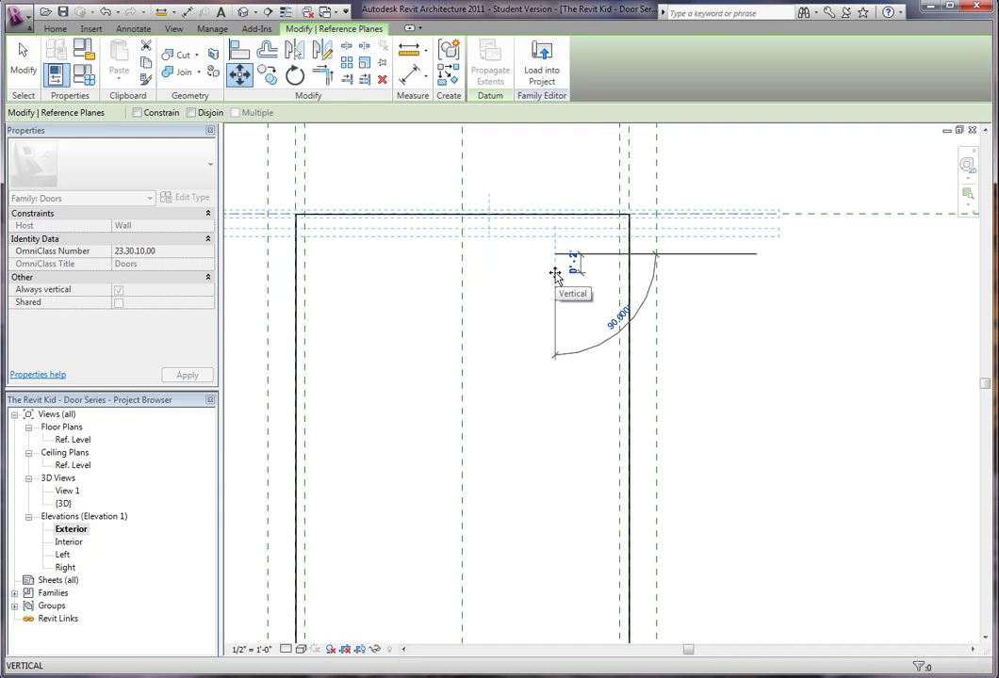
pyautogui.click(556, 274)
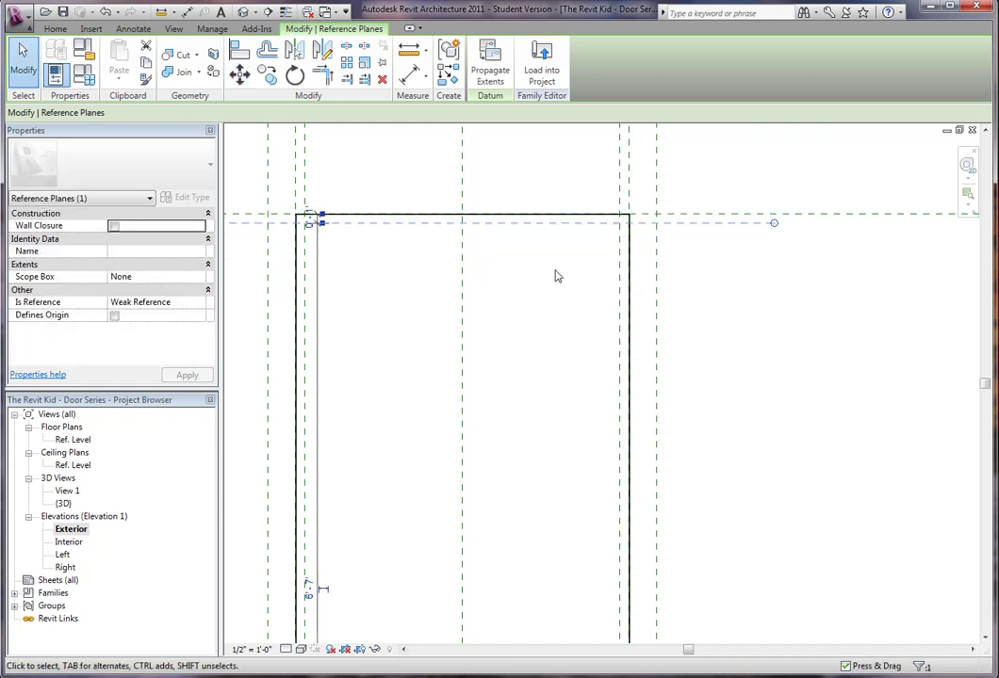
# - Copy the lowered horizontal reference plane 4" upward, above the opening head
pyautogui.press('o')
pyautogui.click(557, 307)
pyautogui.write('4"')
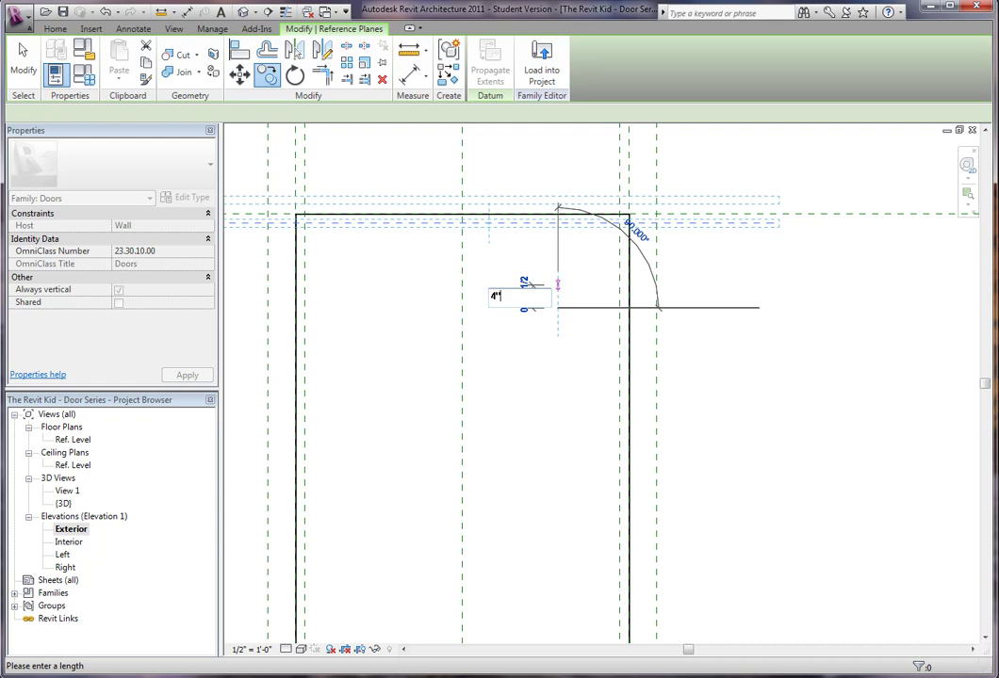
pyautogui.press('Return')
pyautogui.press('Escape')
pyautogui.scroll(-2, 559, 290)
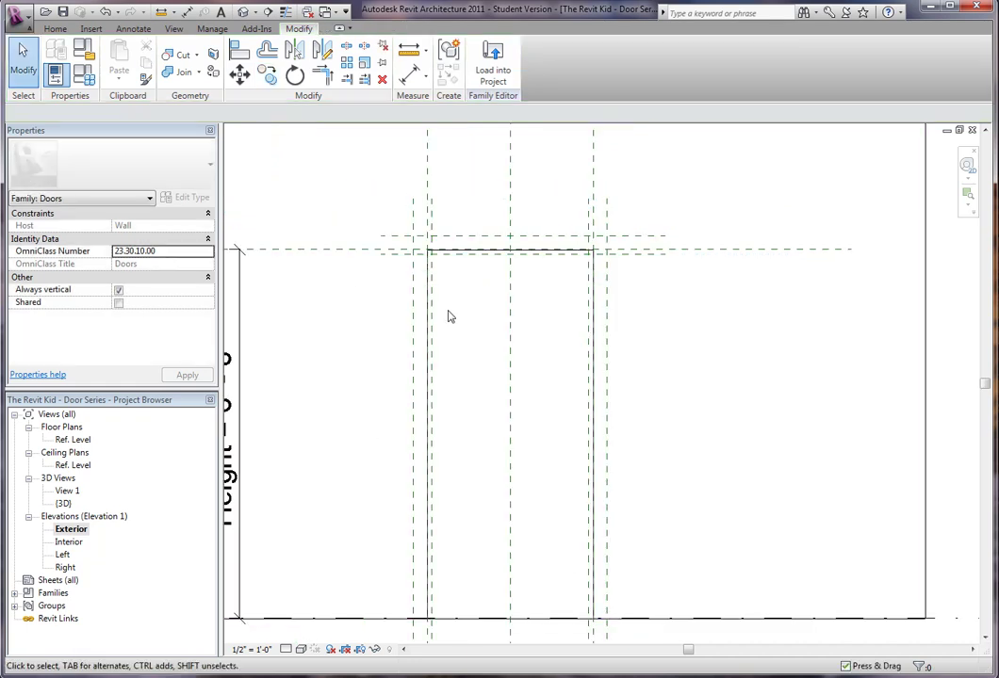
# - Add an aligned dimension between the opening's left edge plane and the inner frame plane, placed below the Ref. Level
pyautogui.press('d')
pyautogui.press('i')
pyautogui.scroll(5, 473, 568)
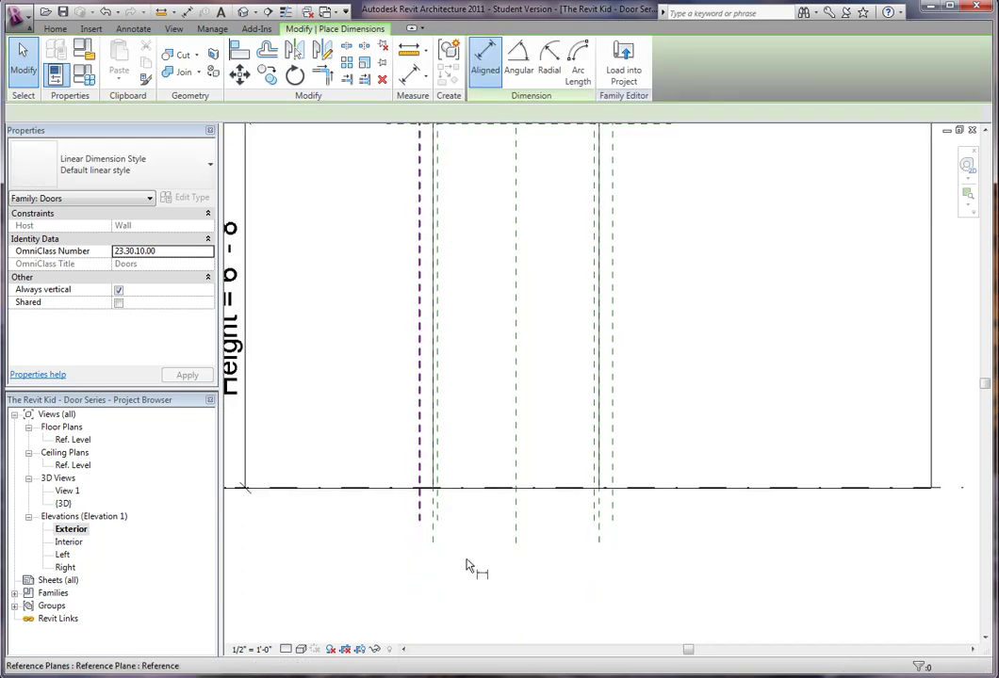
pyautogui.scroll(1, 432, 476)
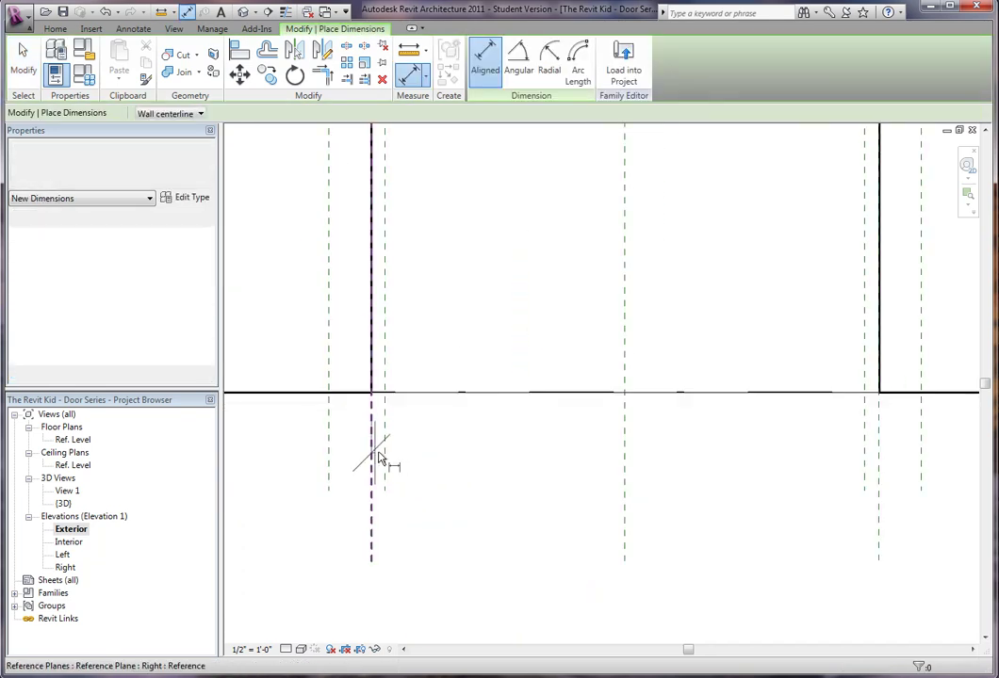
pyautogui.click(385, 453)
pyautogui.scroll(-2, 390, 461)
pyautogui.moveTo(423, 408); pyautogui.dragTo(445, 336, button='middle')
pyautogui.click(463, 498)
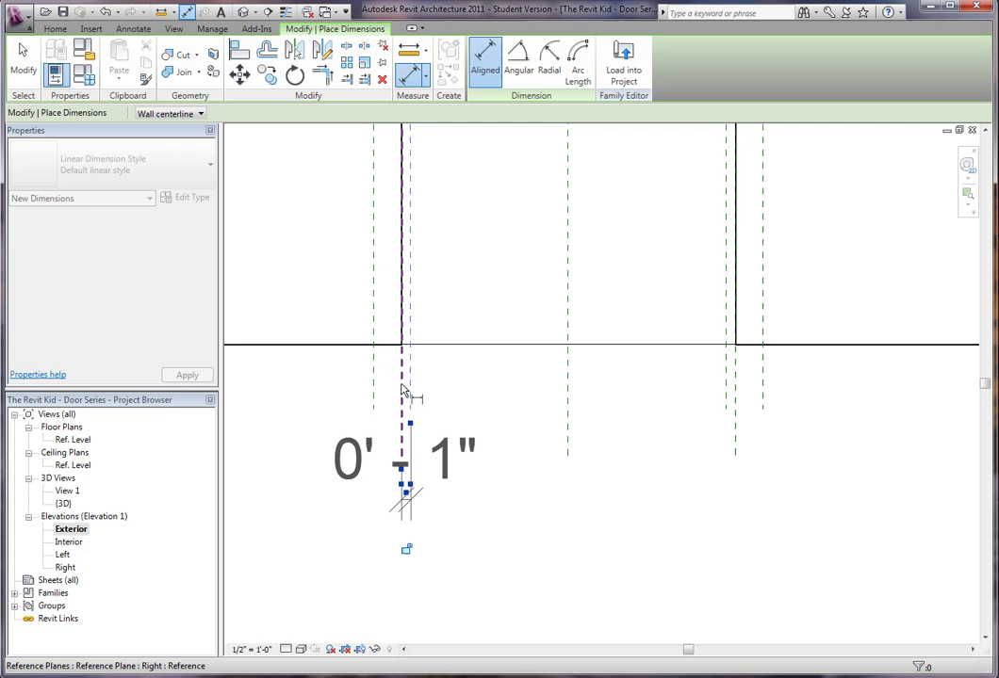
# - Add an aligned dimension between the opening's left edge plane and the outer frame plane, placed above the Ref. Level
pyautogui.click(401, 385)
pyautogui.click(374, 380)
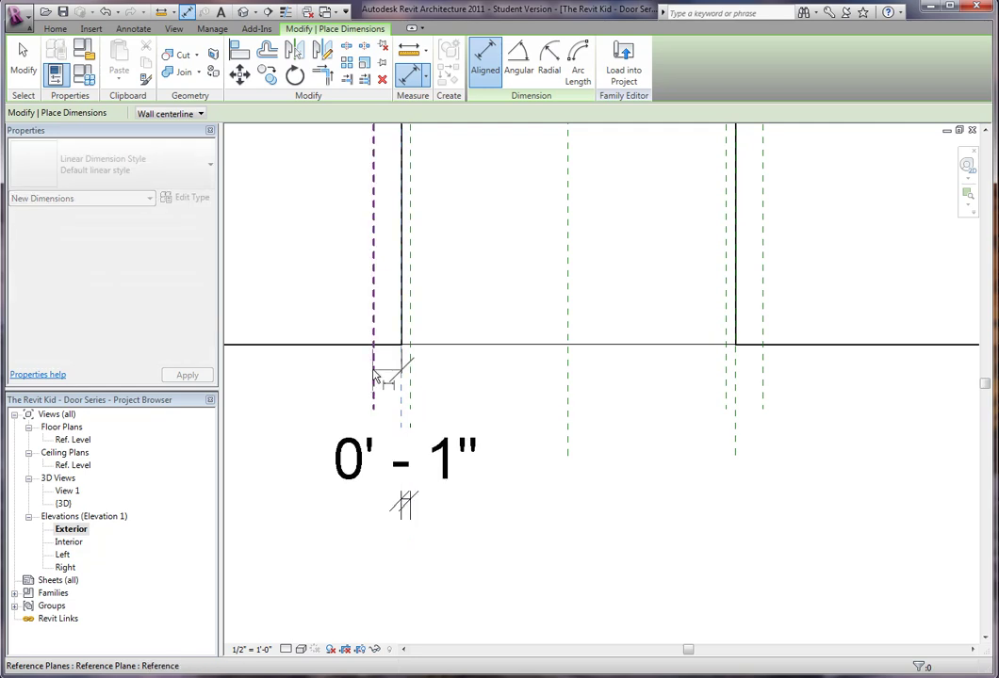
pyautogui.scroll(-3, 373, 370)
pyautogui.click(426, 377)
pyautogui.press('Escape')
pyautogui.press('Escape')
pyautogui.scroll(5, 391, 448)
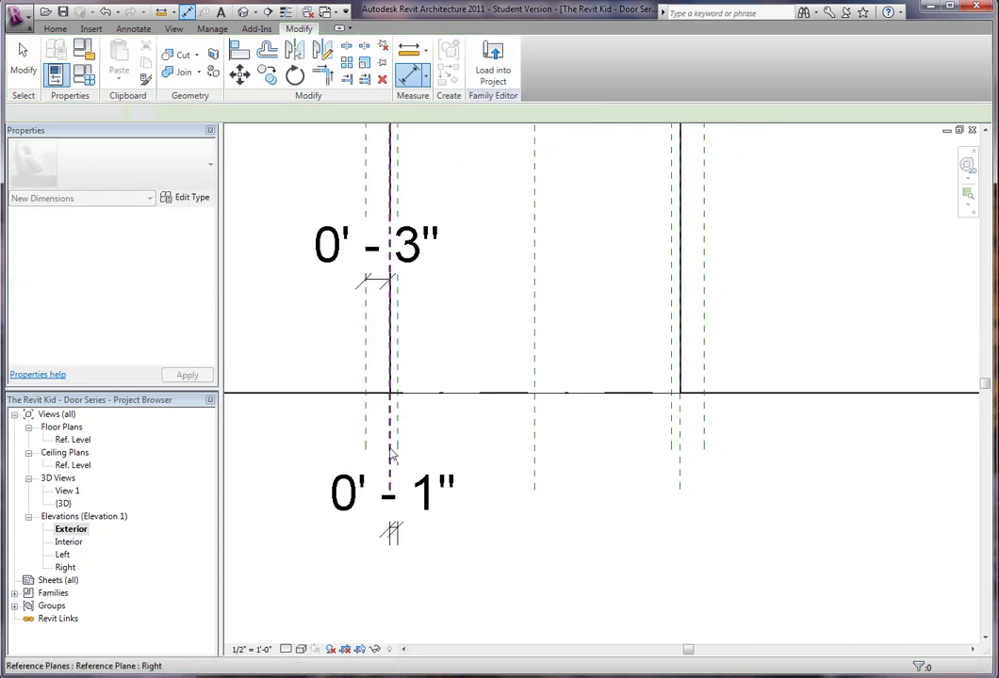
pyautogui.click(391, 453)
pyautogui.scroll(-3, 437, 435)
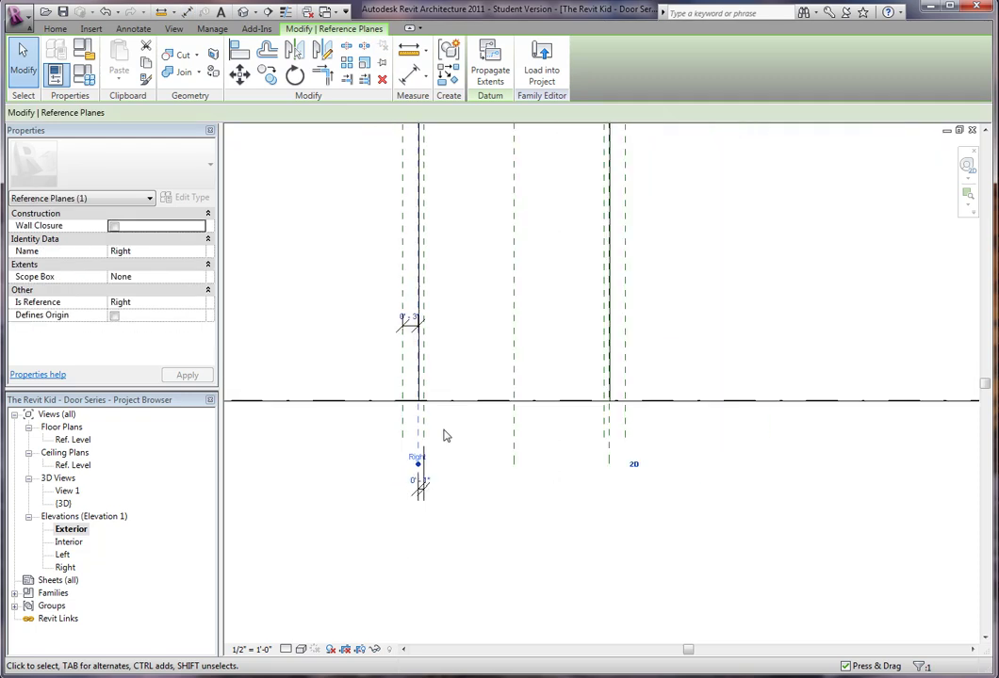
pyautogui.moveTo(444, 437); pyautogui.dragTo(435, 539, button='middle')
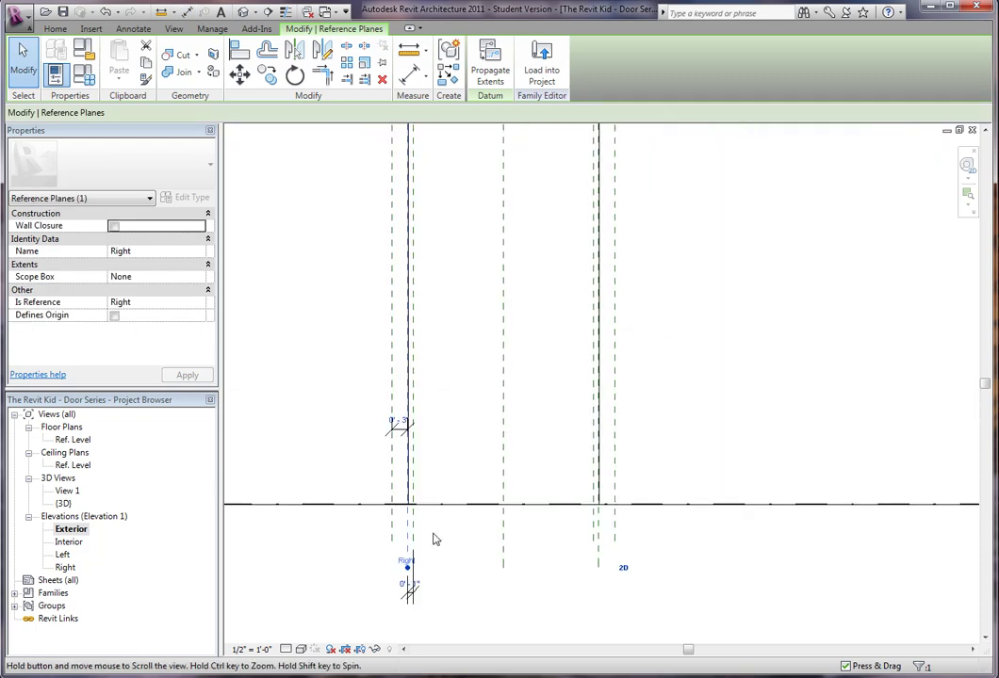
pyautogui.click(598, 551)
pyautogui.click(627, 613)
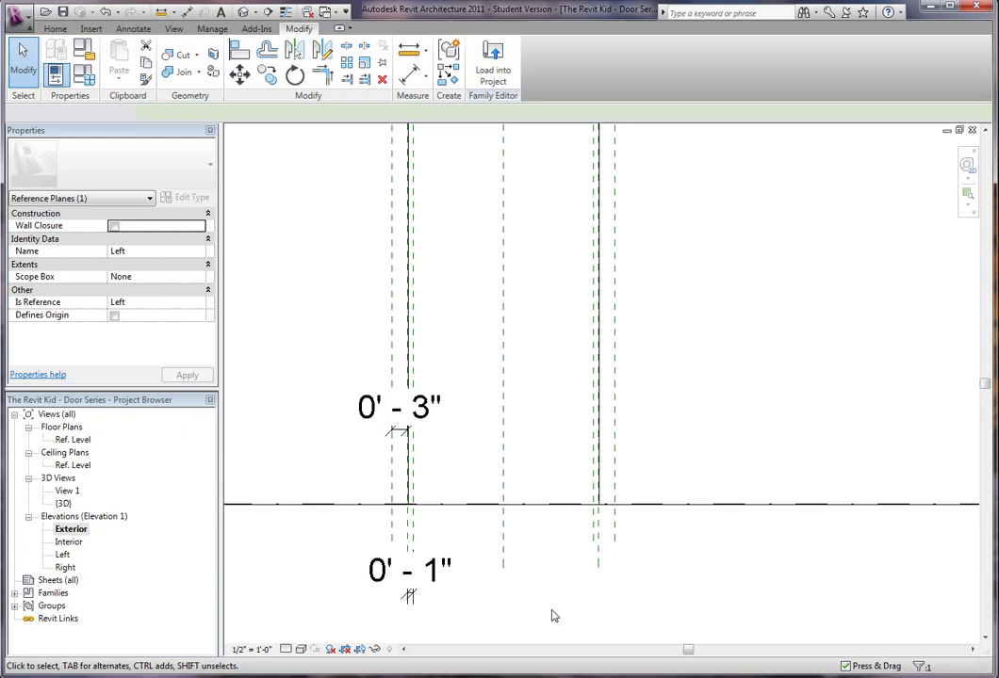
pyautogui.moveTo(431, 593); pyautogui.dragTo(448, 542, button='middle')
pyautogui.click(439, 536)
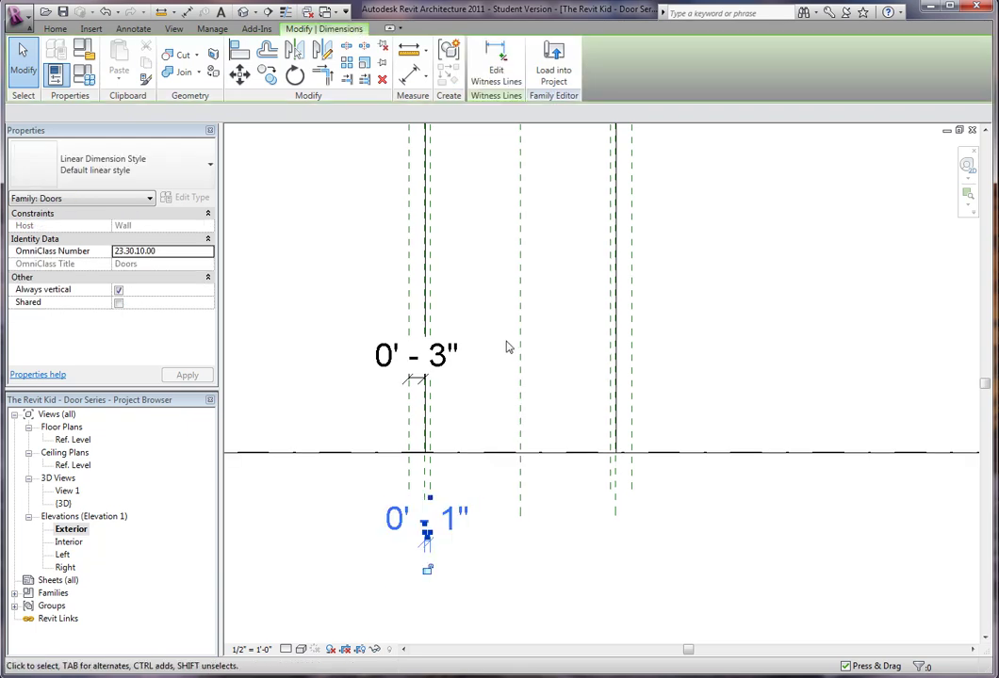
pyautogui.click(349, 113)
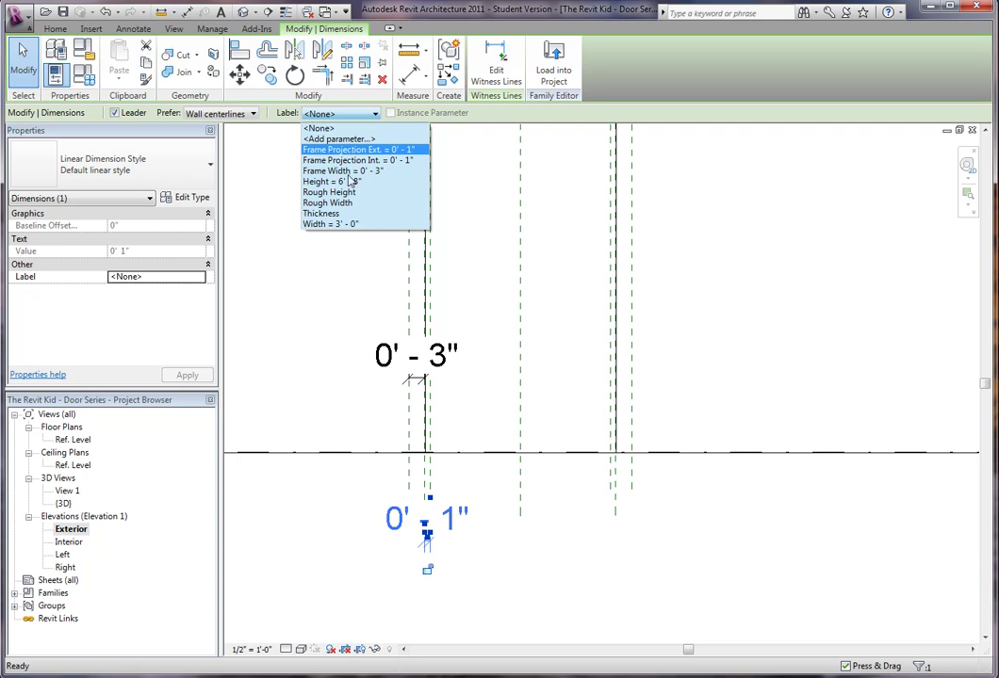
pyautogui.click(335, 341)
# - Delete the dimension between the opening's left edge plane and the outer frame plane
pyautogui.click(421, 381)
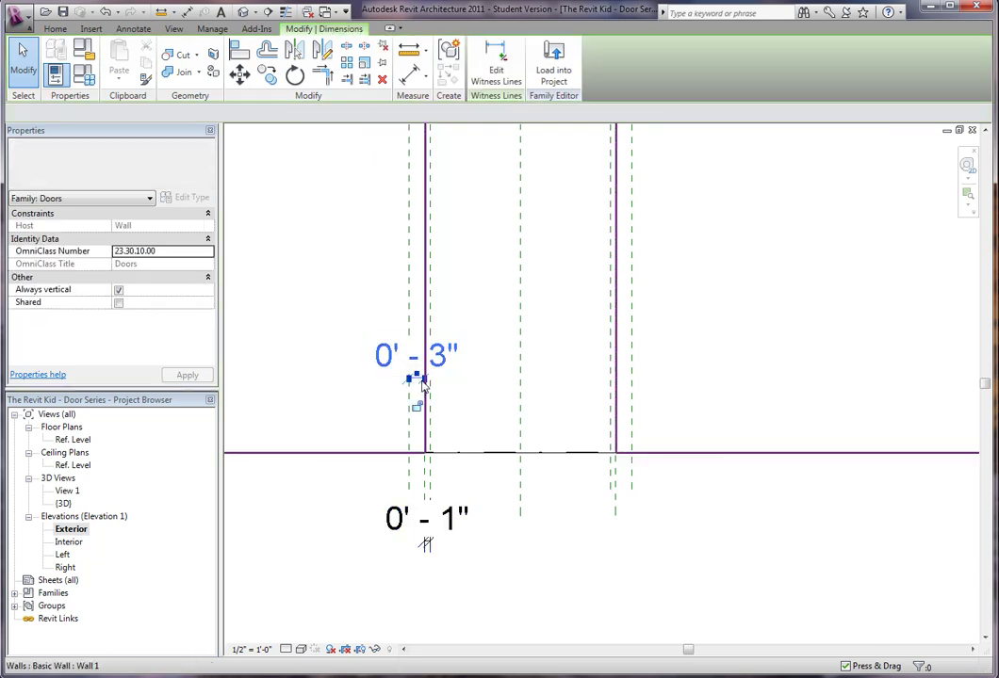
pyautogui.scroll(3, 422, 383)
pyautogui.press('Delete')
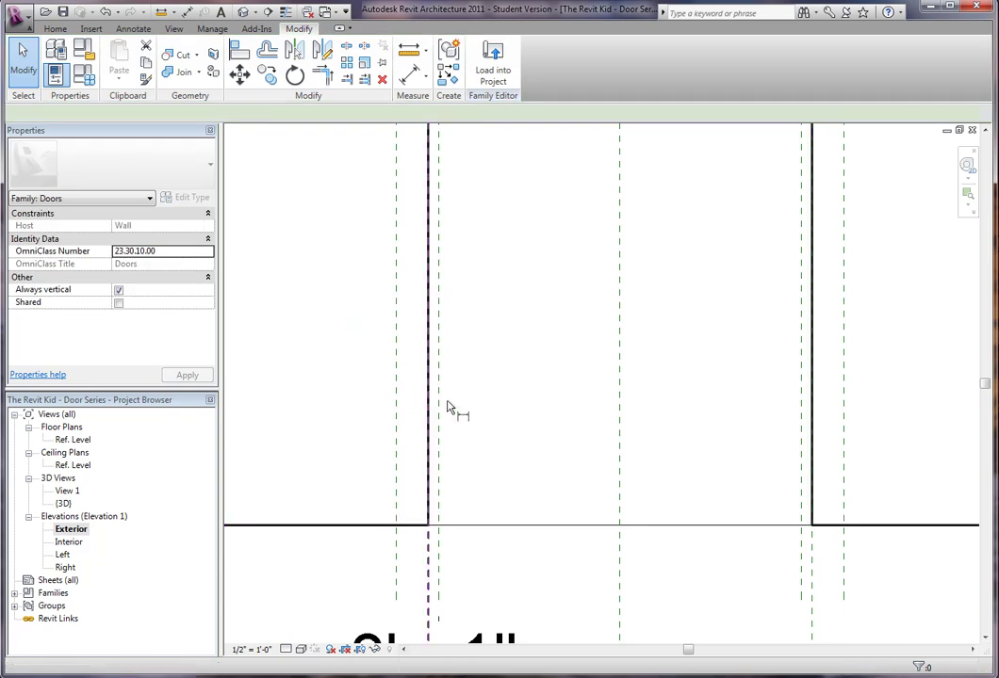
pyautogui.press('d')
pyautogui.press('i')
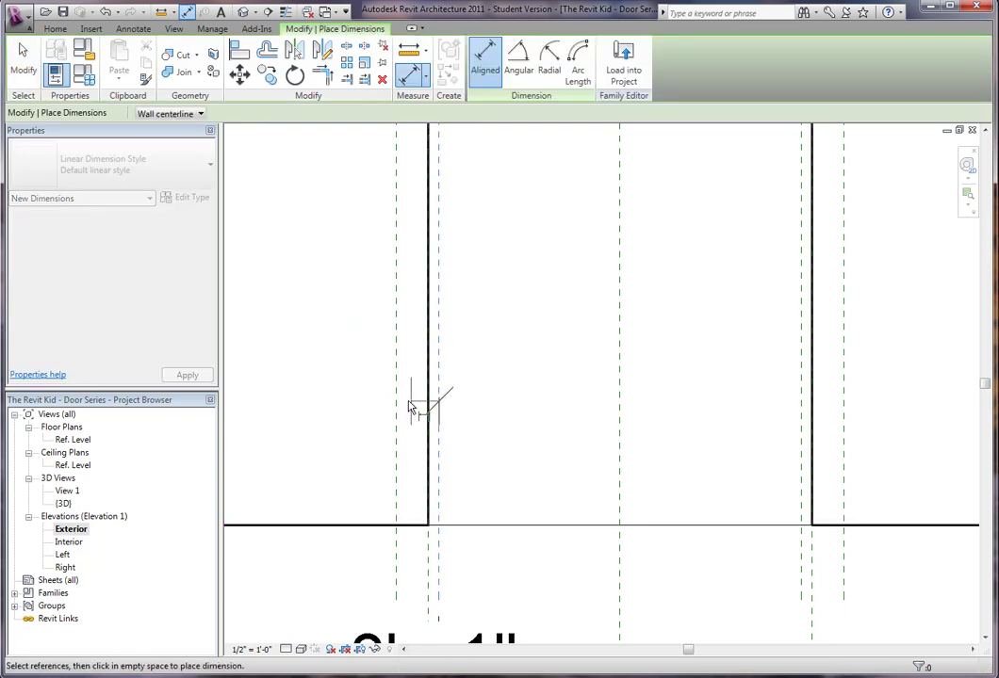
pyautogui.press('Escape')
pyautogui.press('Escape')
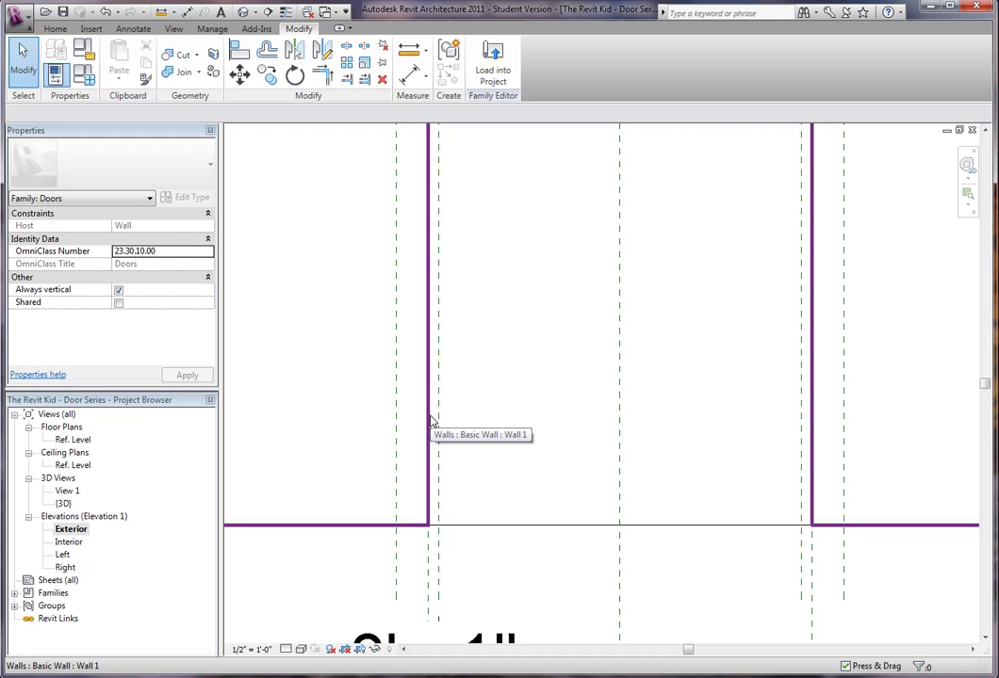
pyautogui.press('d')
pyautogui.press('i')
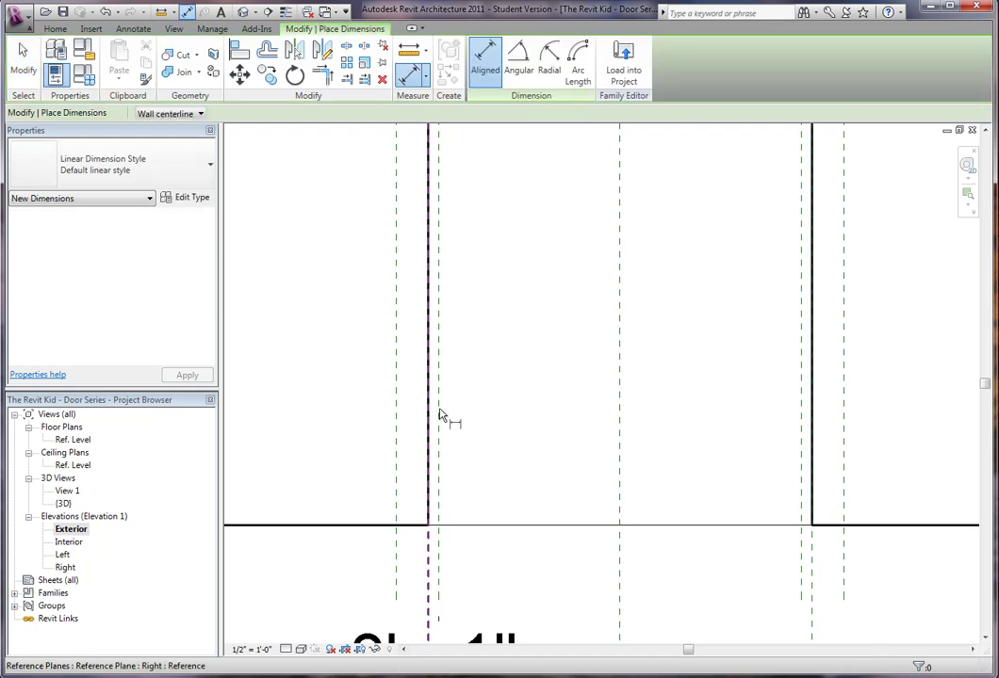
pyautogui.scroll(-2, 433, 416)
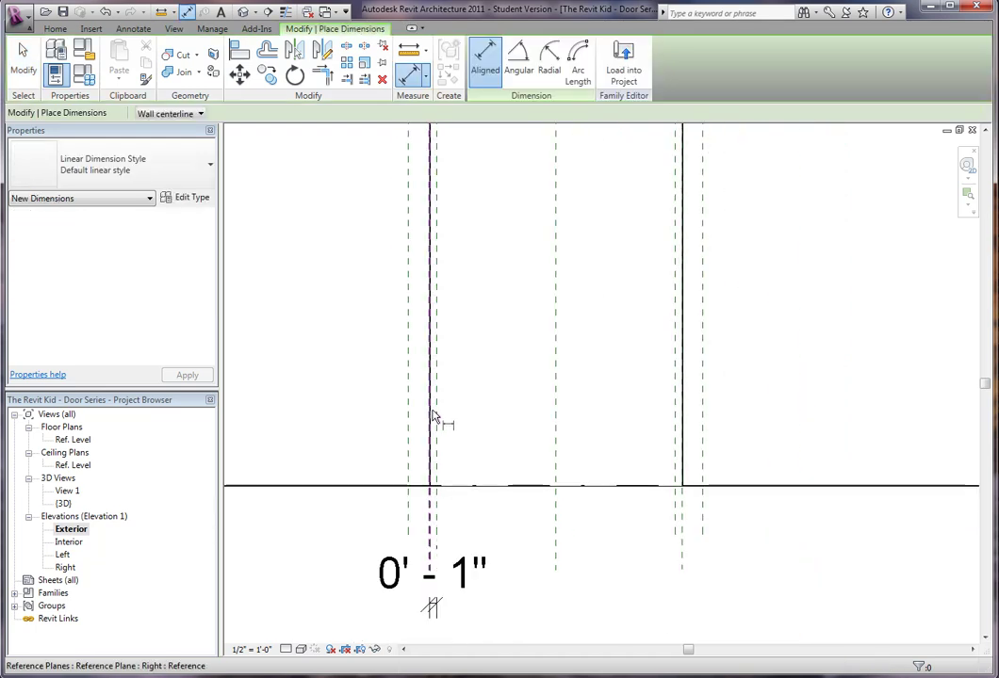
pyautogui.press('Escape')
pyautogui.press('Escape')
# - Lock the dimension between the opening's left edge plane and the inner frame plane, below the Ref. Level
pyautogui.click(471, 576)
pyautogui.moveTo(488, 579); pyautogui.dragTo(504, 422, button='middle')
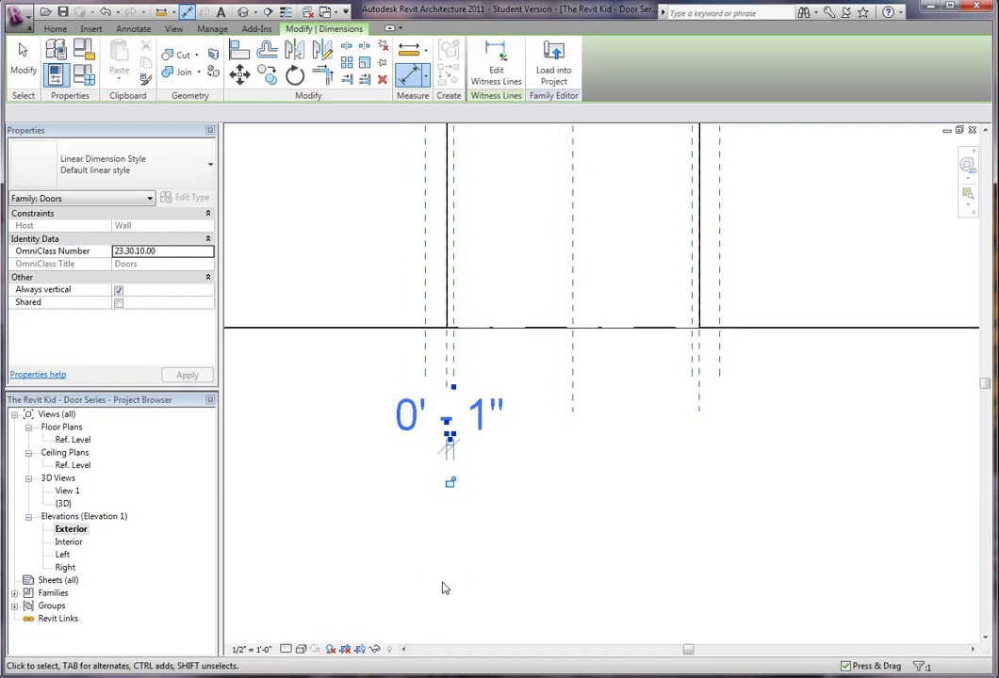
pyautogui.click(451, 482)
pyautogui.click(634, 482)
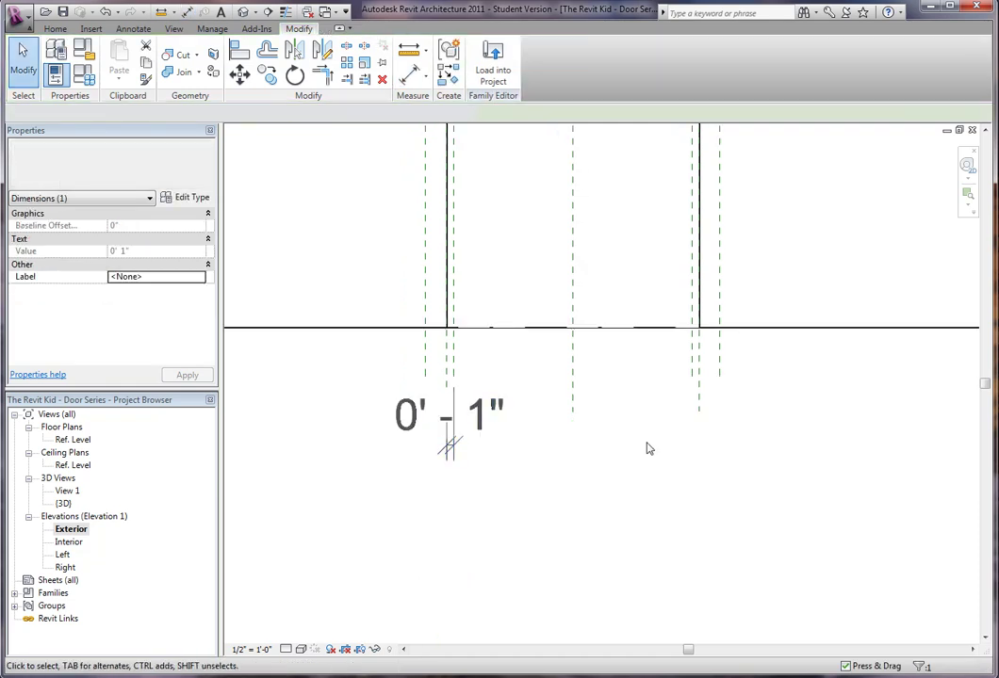
# - Add an aligned dimension between the opening's right edge plane and inner frame plane, below the Ref. Level, and lock it
pyautogui.click(697, 355)
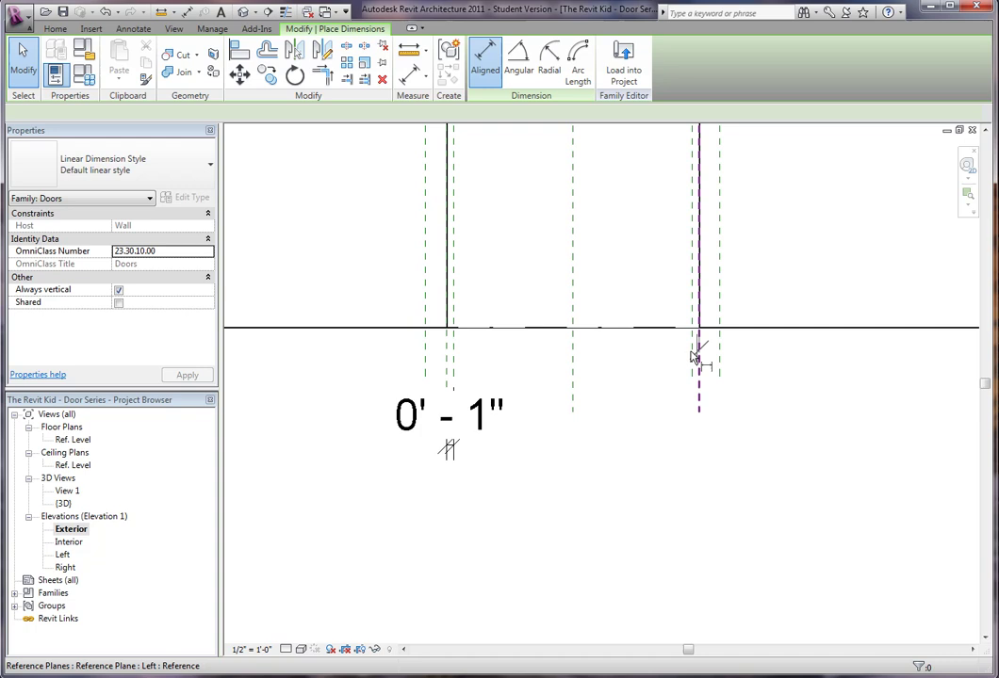
pyautogui.click(691, 352)
pyautogui.click(702, 474)
pyautogui.click(699, 506)
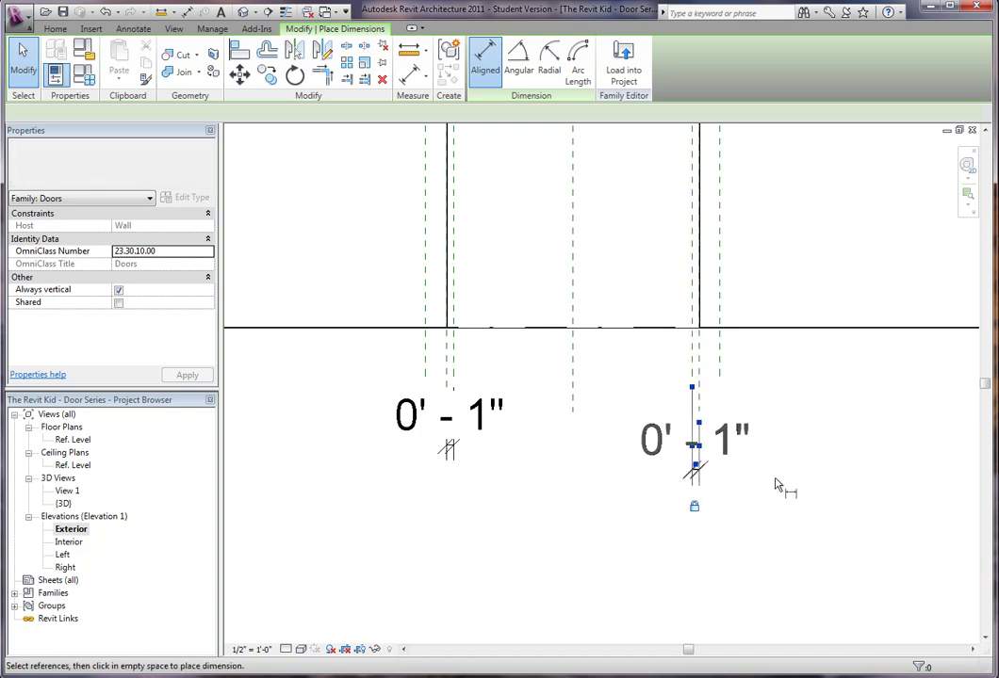
# - Add an aligned dimension between the opening head plane and the horizontal plane just below it, beside the door's right side, and lock it
pyautogui.scroll(-2, 733, 403)
pyautogui.moveTo(733, 403); pyautogui.dragTo(669, 590, button='middle')
pyautogui.scroll(3, 593, 202)
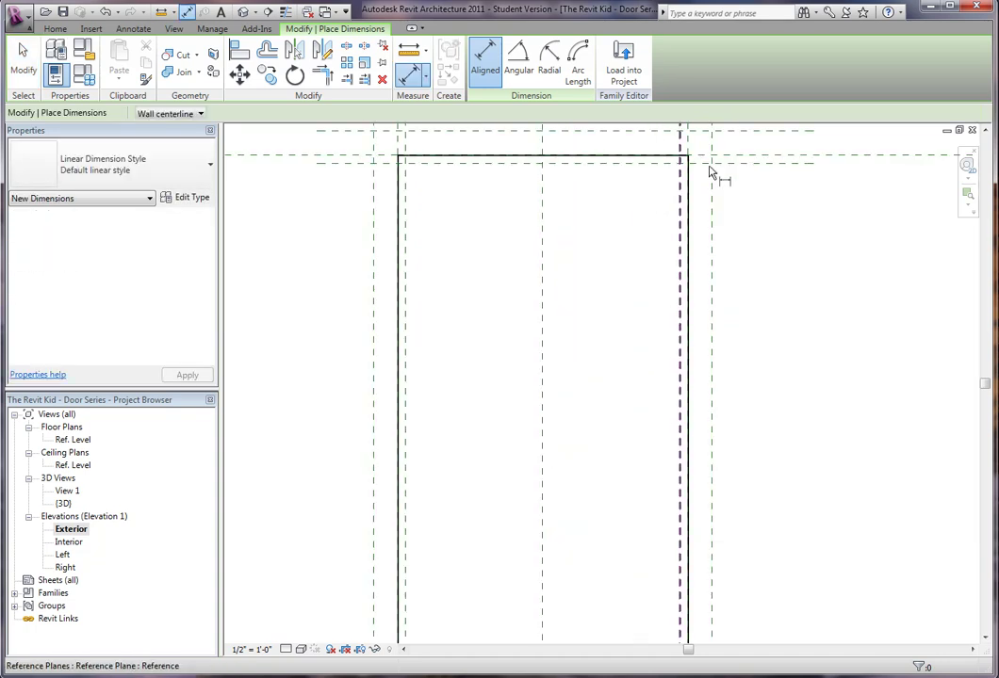
pyautogui.moveTo(586, 267); pyautogui.dragTo(362, 294, button='middle')
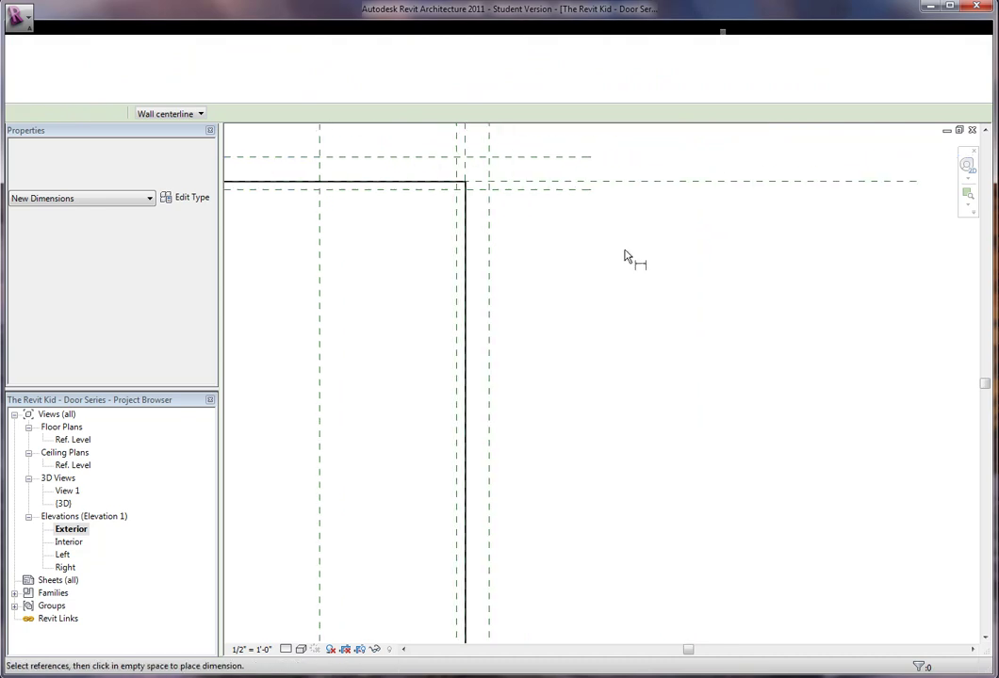
pyautogui.click(572, 188)
pyautogui.click(574, 185)
pyautogui.click(641, 203)
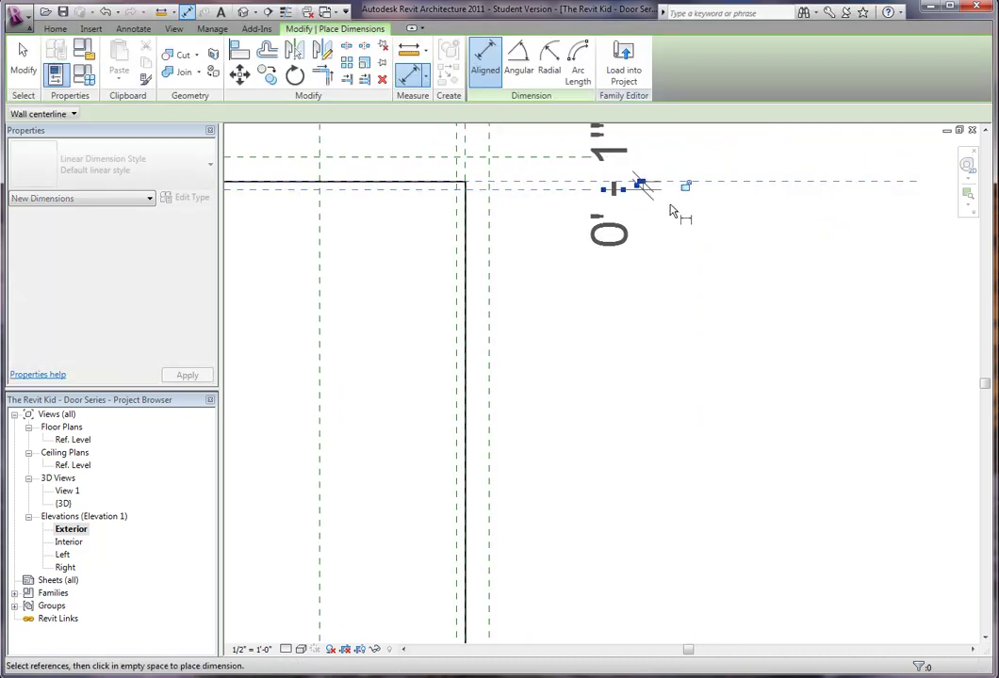
pyautogui.click(687, 187)
pyautogui.press('Escape')
pyautogui.press('Escape')
# - Add an aligned dimension between the left inner and outer frame planes, placed above the opening head
pyautogui.scroll(-2, 615, 303)
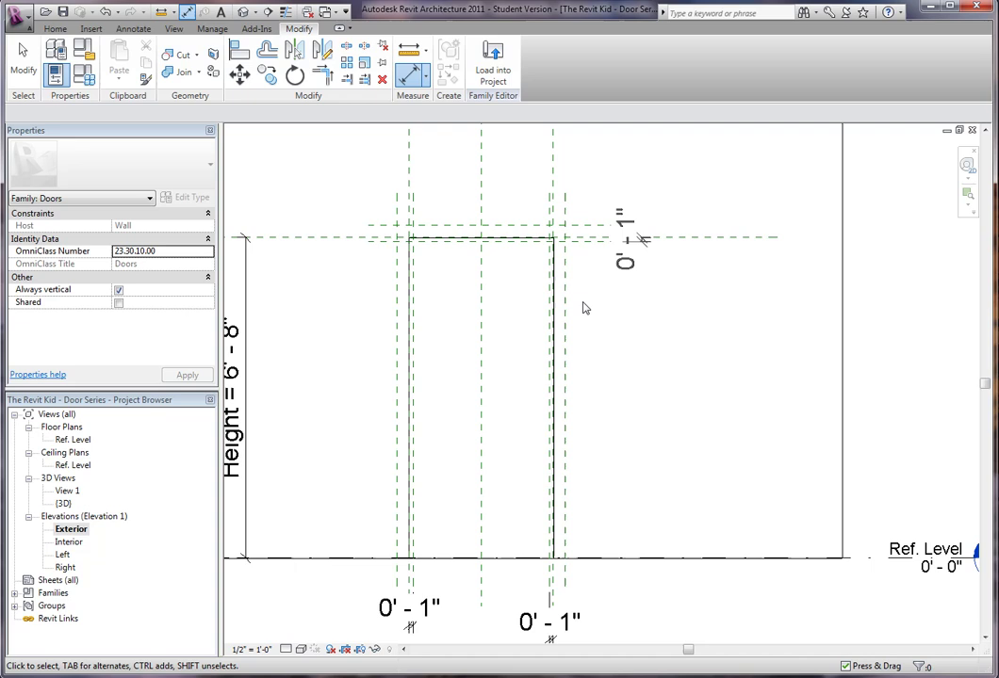
pyautogui.scroll(1, 541, 297)
pyautogui.moveTo(544, 311); pyautogui.dragTo(537, 376, button='middle')
pyautogui.moveTo(430, 335); pyautogui.dragTo(463, 259, button='middle')
pyautogui.scroll(-2, 460, 260)
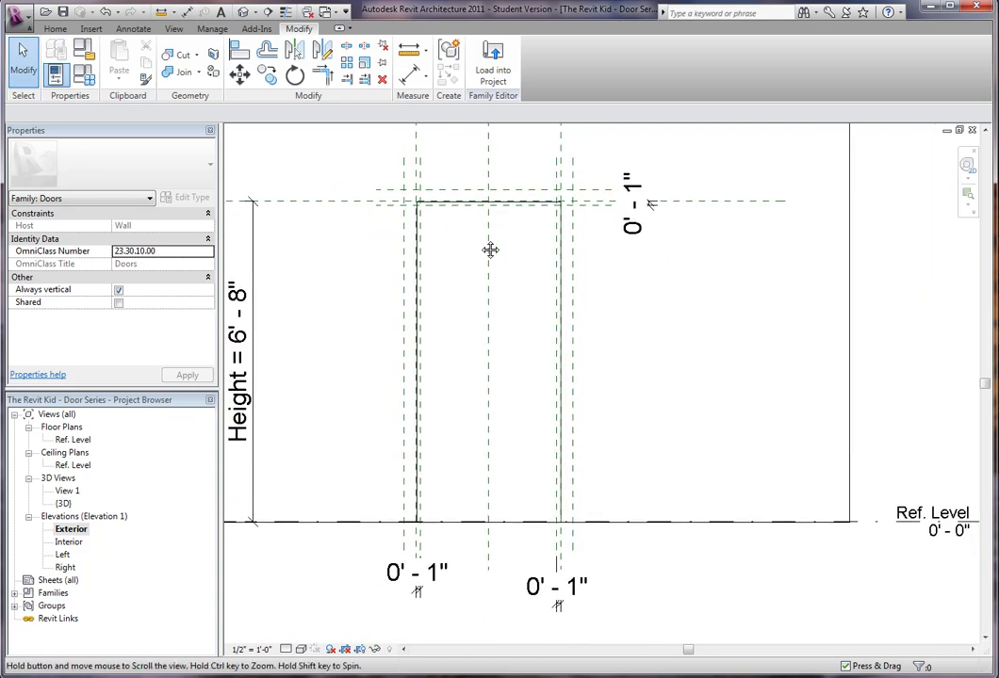
pyautogui.press('d')
pyautogui.press('i')
pyautogui.scroll(3, 437, 331)
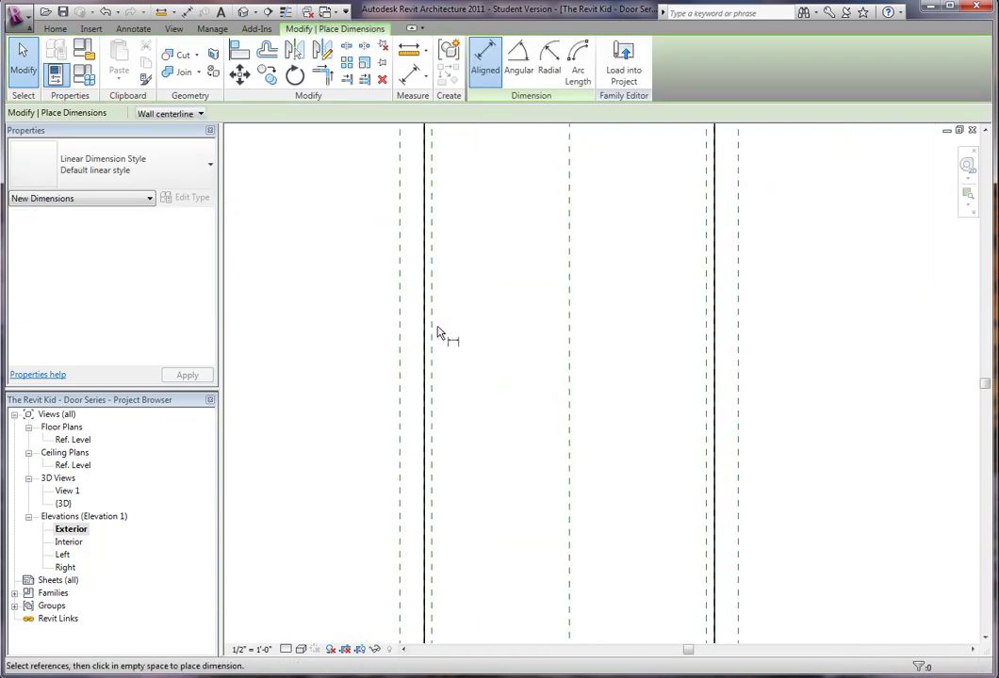
pyautogui.click(402, 331)
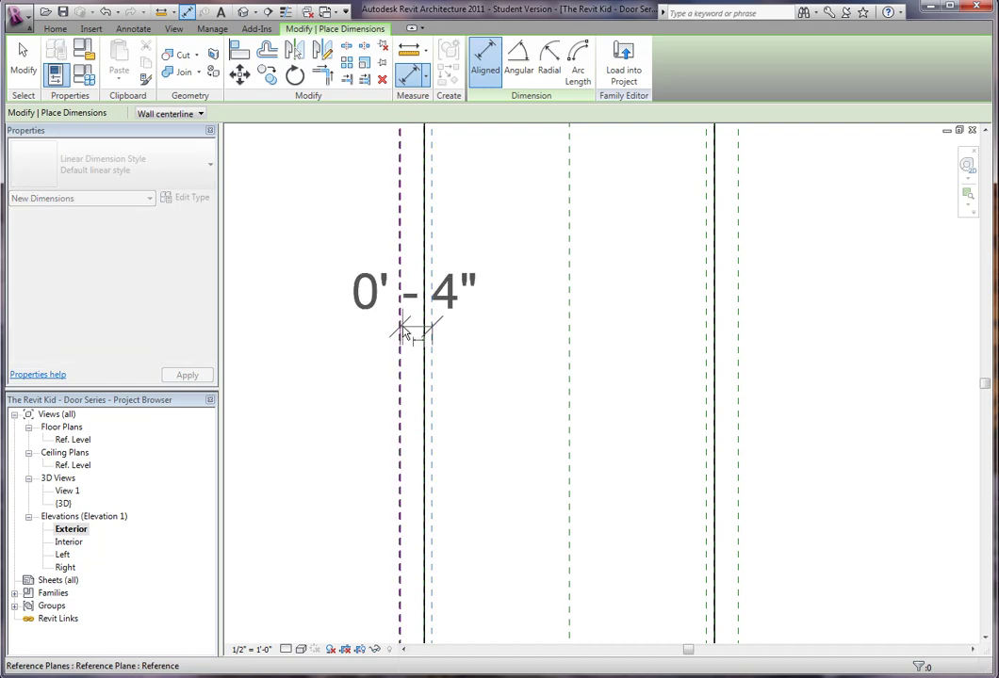
pyautogui.scroll(-3, 403, 332)
pyautogui.moveTo(482, 391); pyautogui.dragTo(482, 417, button='middle')
pyautogui.click(448, 229)
# - Add aligned dimensions between the right inner and outer frame planes and between the horizontal frame planes below and above the opening head
pyautogui.click(551, 331)
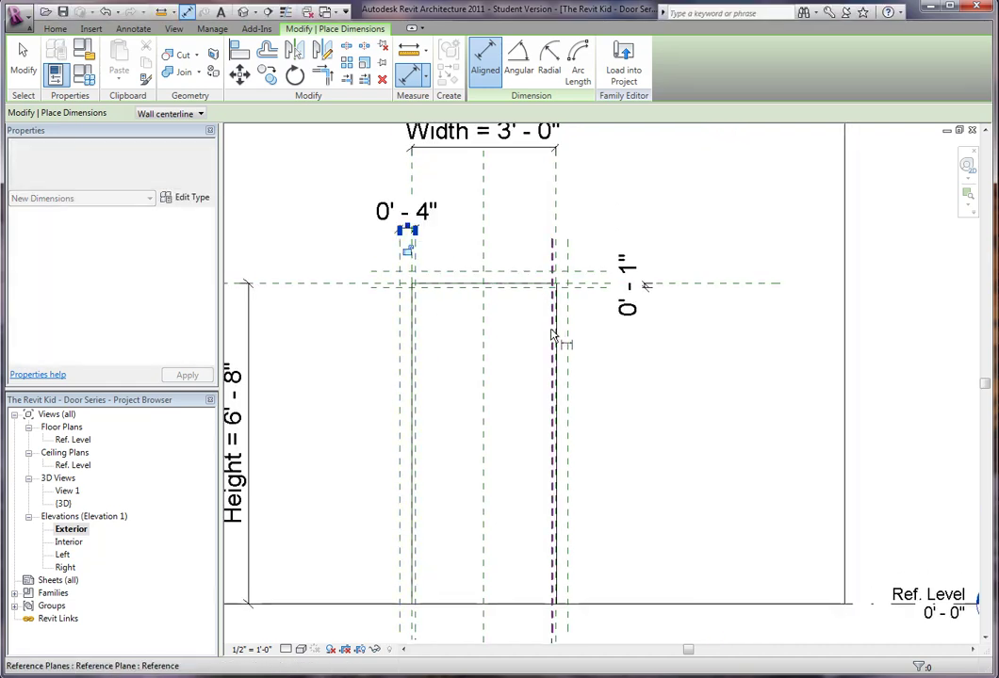
pyautogui.click(567, 330)
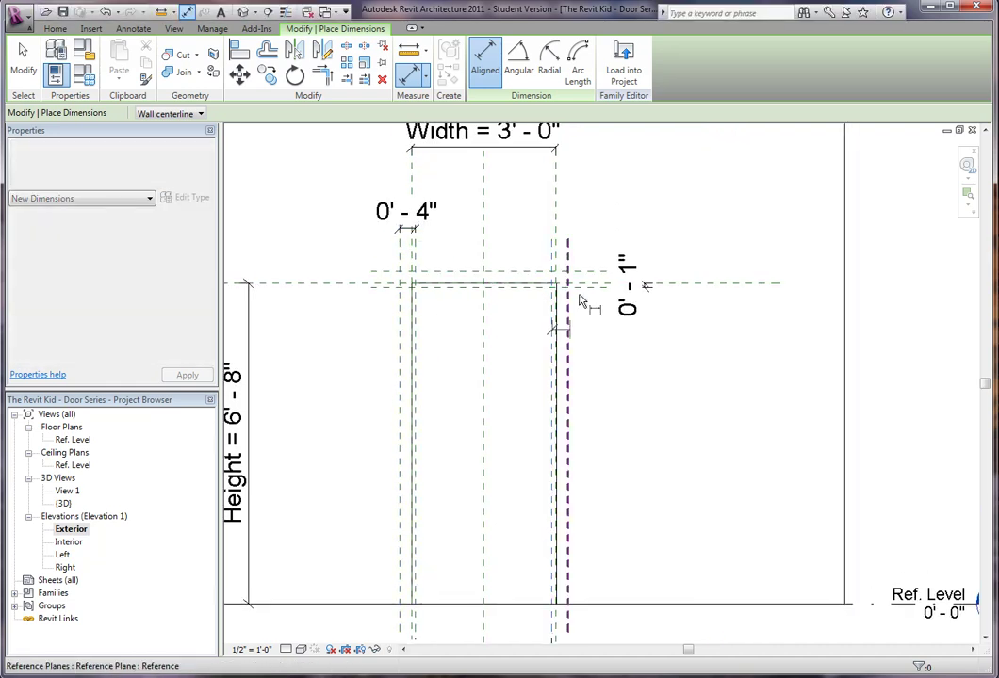
pyautogui.click(520, 274)
pyautogui.click(517, 288)
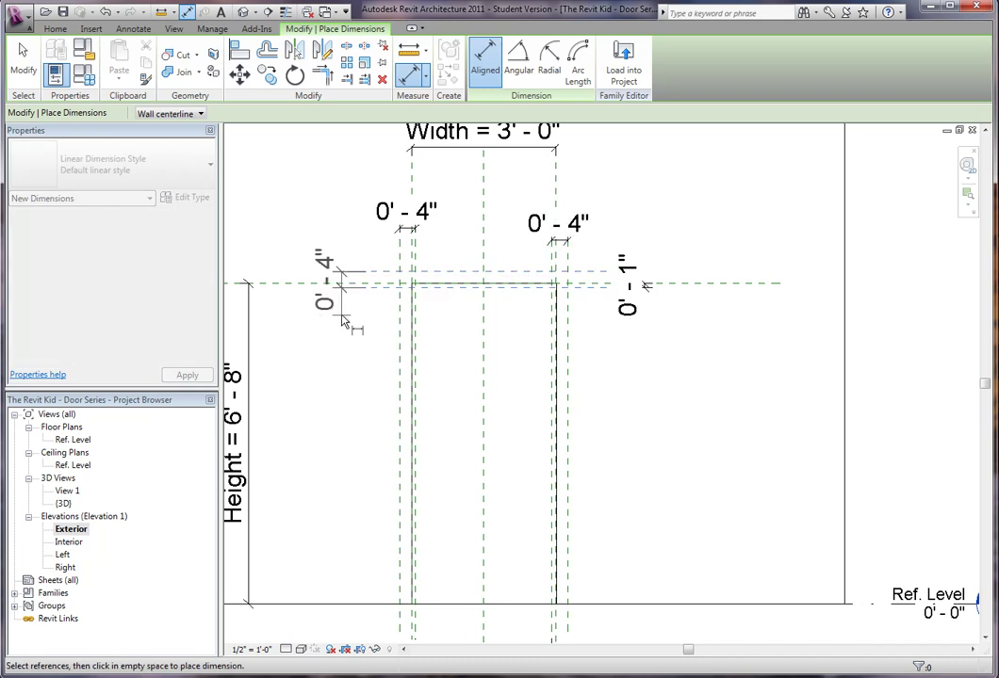
pyautogui.click(342, 320)
pyautogui.press('Escape')
pyautogui.press('Escape')
# - Label the left, right and head frame dimensions together with the Frame Width parameter
pyautogui.click(336, 295)
pyautogui.keyDown('ctrl'); pyautogui.click(432, 222); pyautogui.keyUp('ctrl')
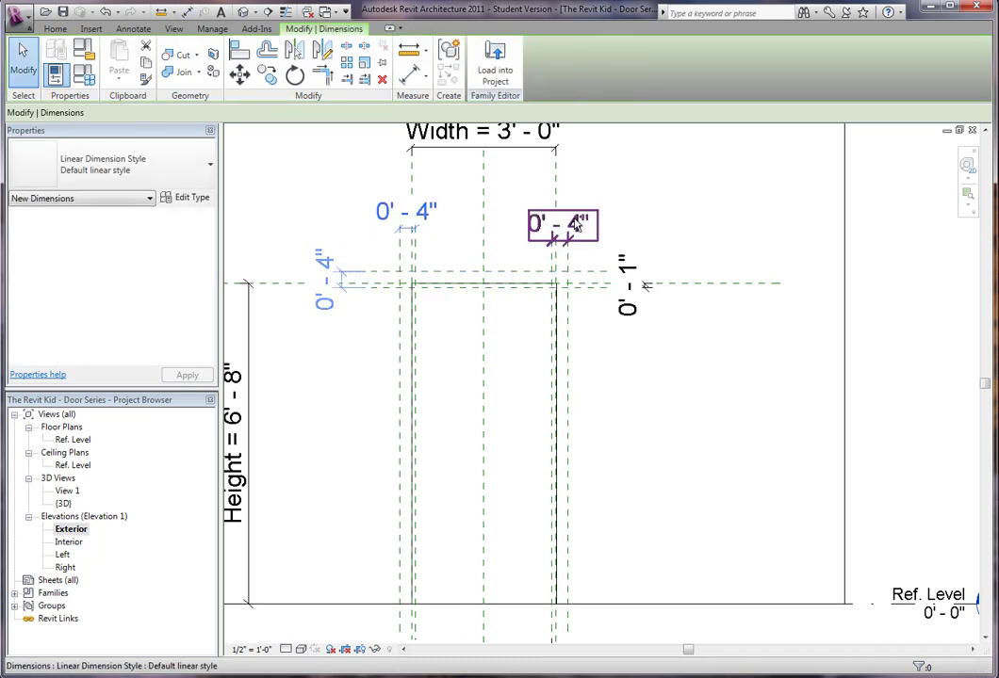
pyautogui.keyDown('ctrl'); pyautogui.click(578, 225); pyautogui.keyUp('ctrl')
pyautogui.click(371, 114)
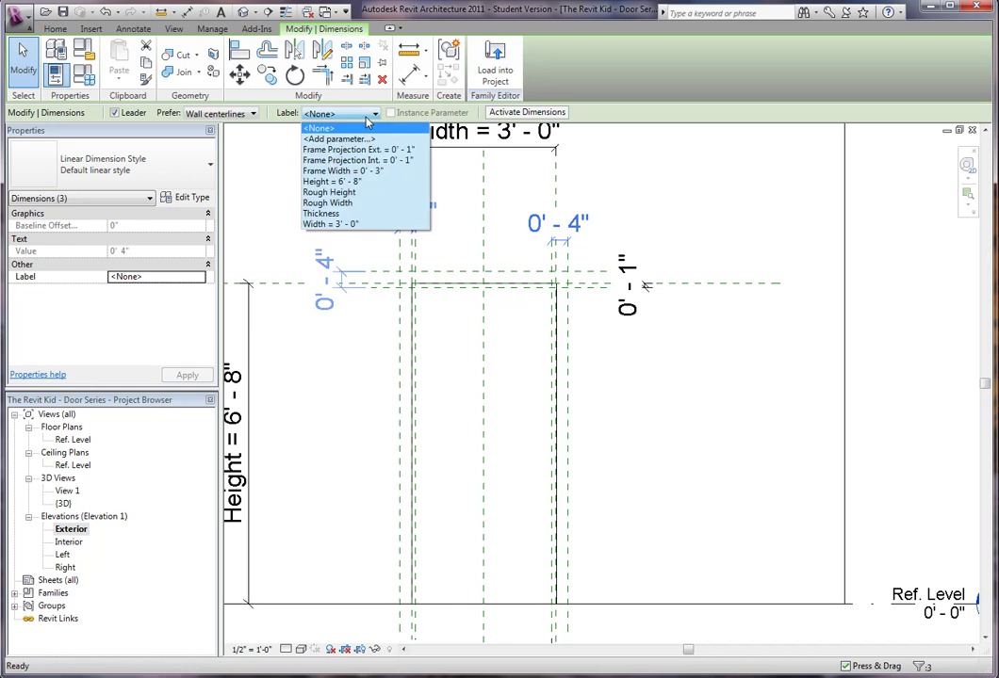
pyautogui.click(375, 172)
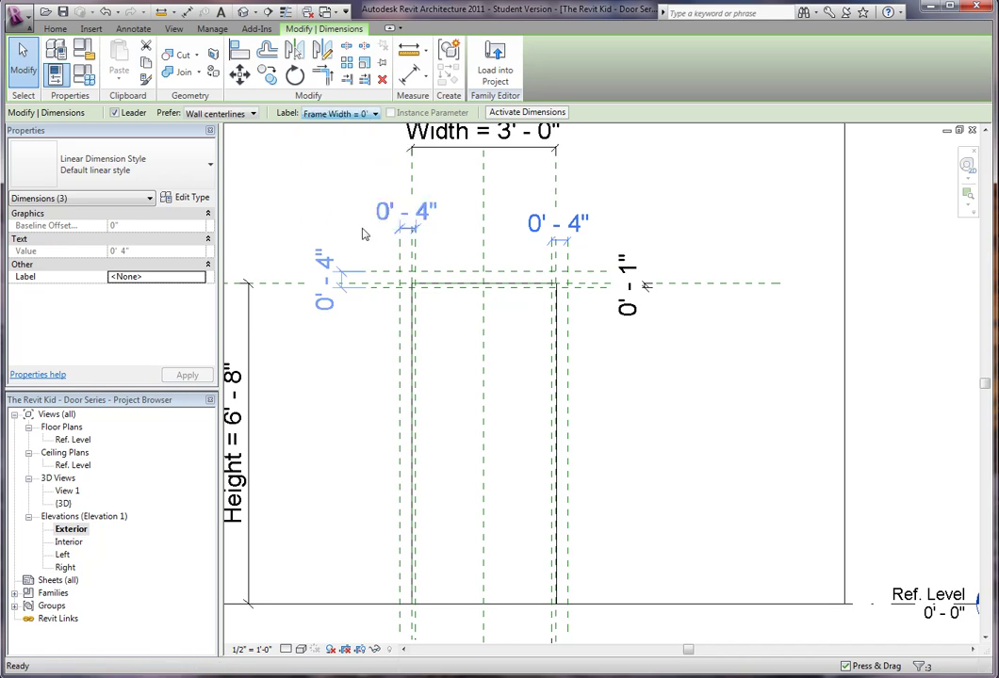
pyautogui.click(728, 240)
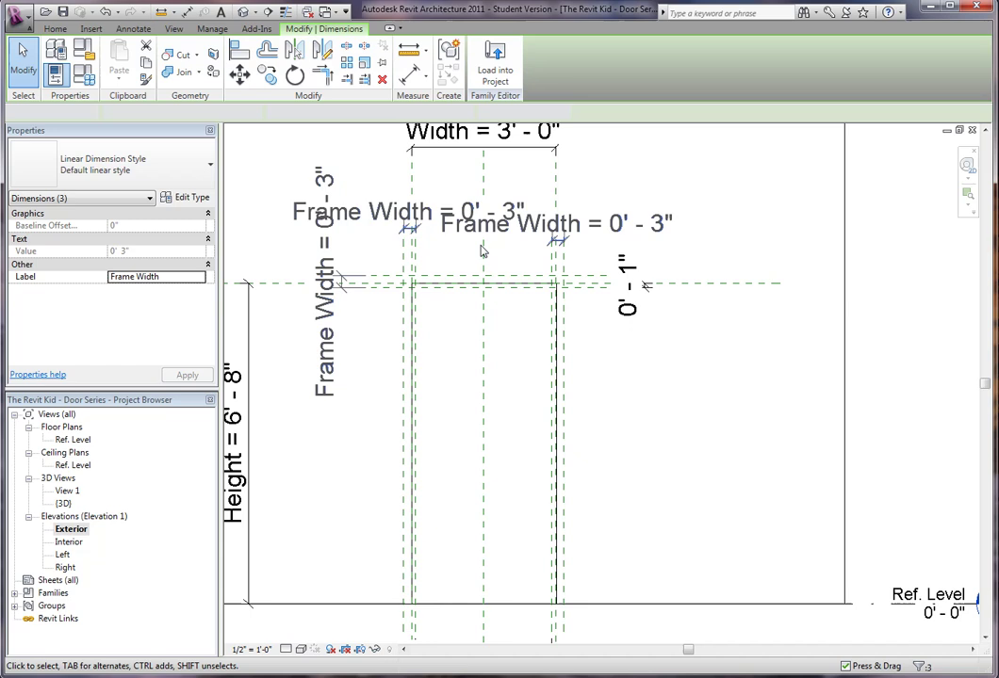
# - Set the Exterior elevation's view scale to 1 1/2" = 1'-0"
pyautogui.scroll(4, 407, 279)
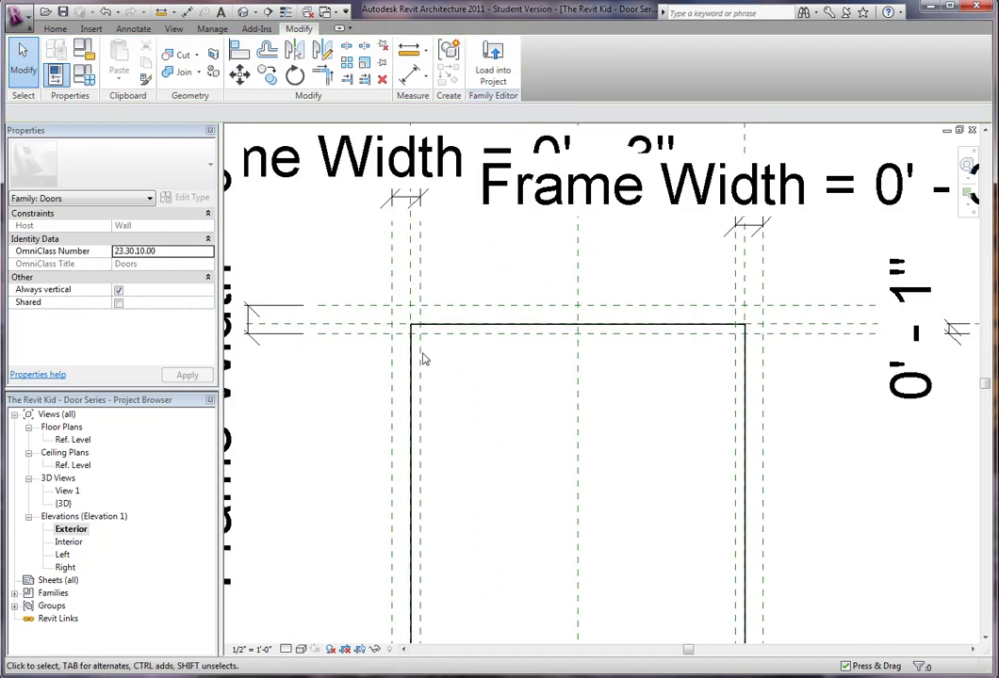
pyautogui.scroll(-2, 521, 354)
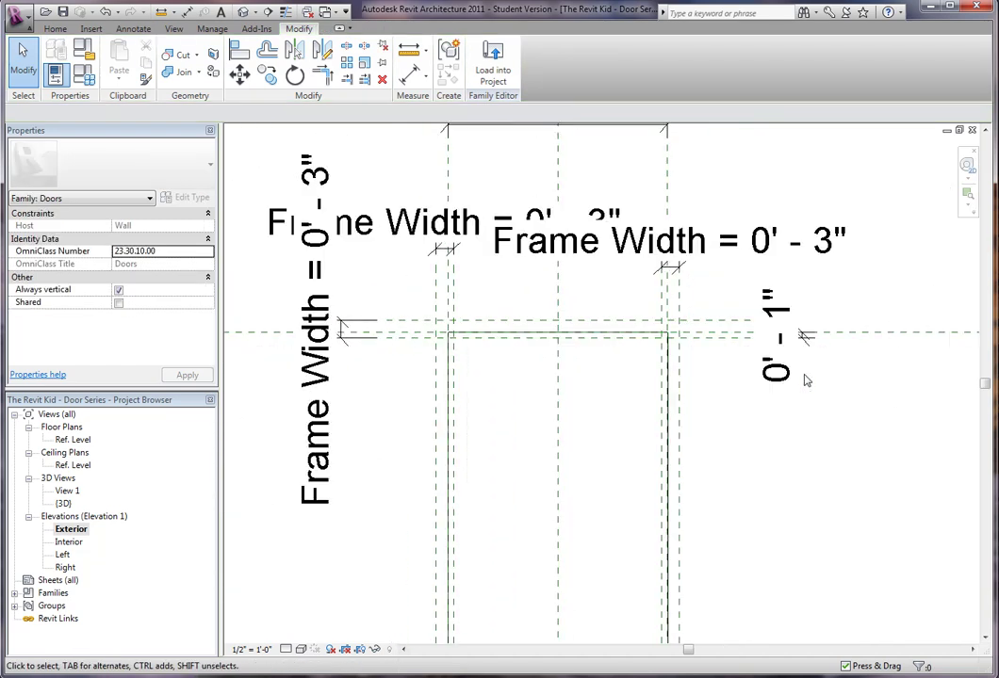
pyautogui.click(252, 649)
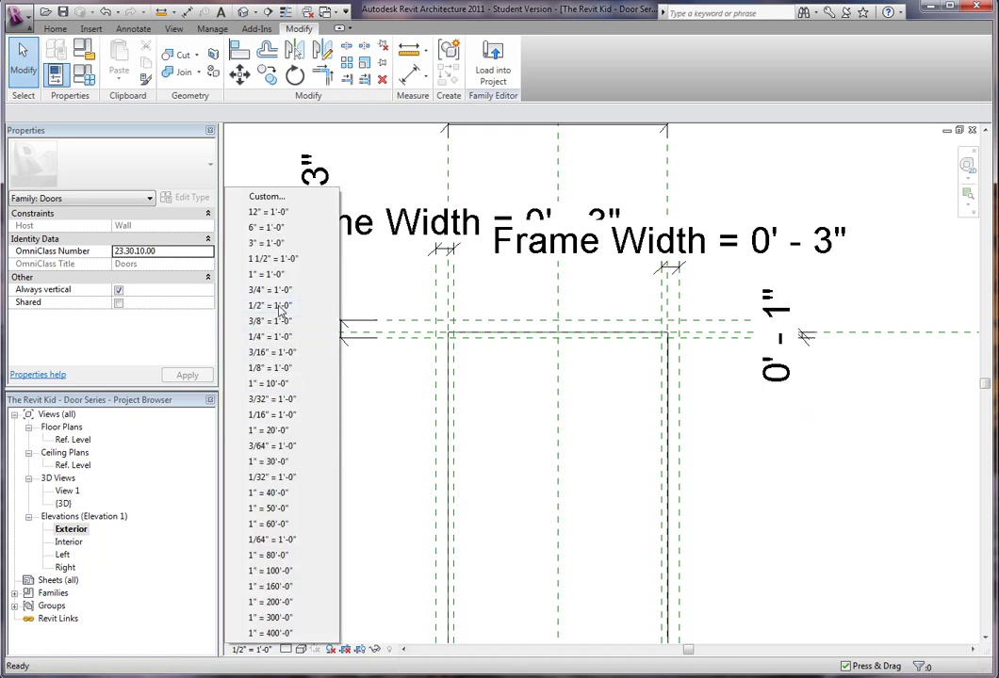
pyautogui.click(314, 306)
pyautogui.click(251, 649)
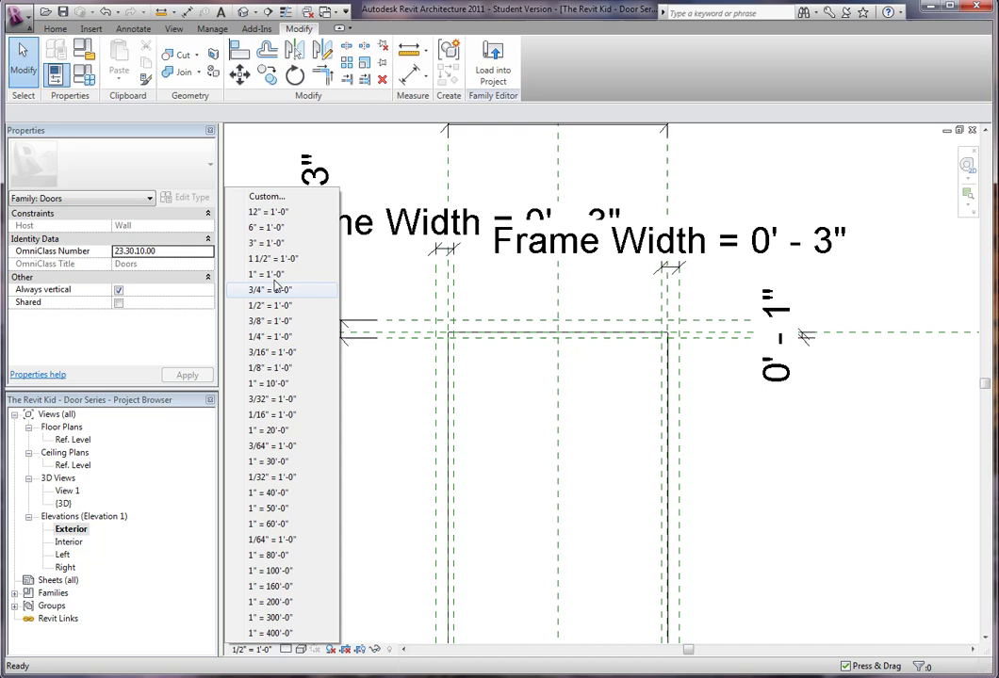
pyautogui.click(270, 258)
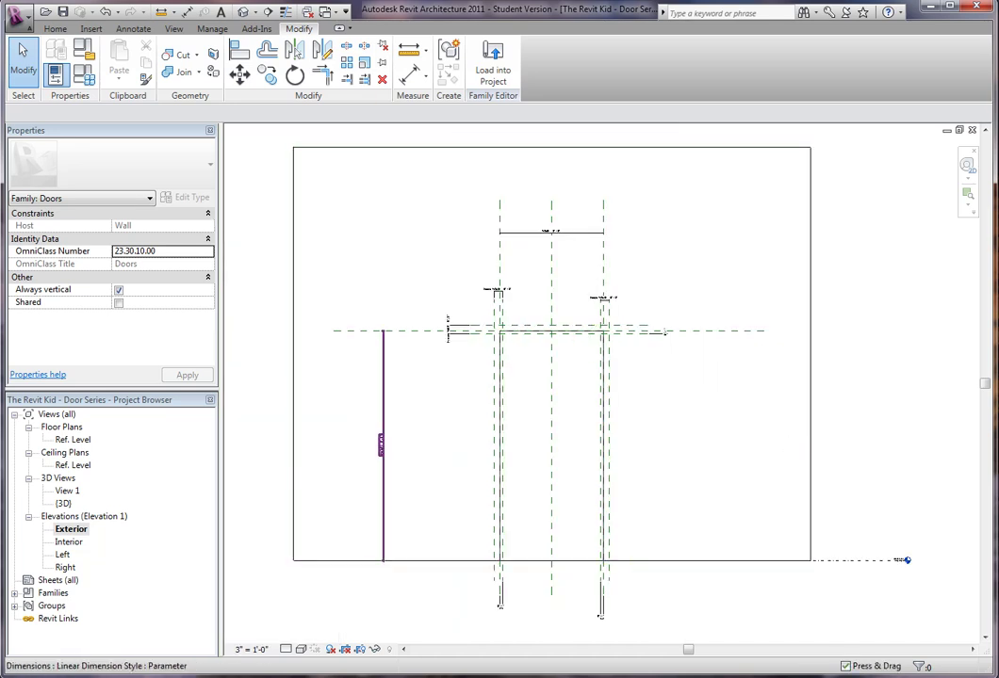
pyautogui.click(251, 649)
pyautogui.click(276, 259)
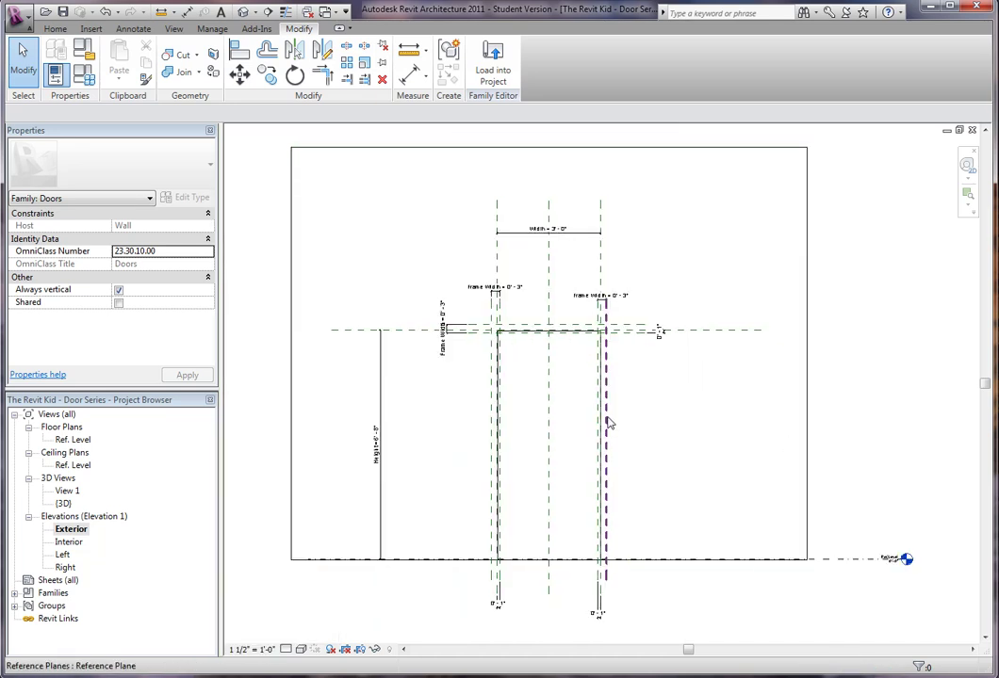
# - Change the project's length unit format to suppress 0 feet
pyautogui.scroll(5, 643, 351)
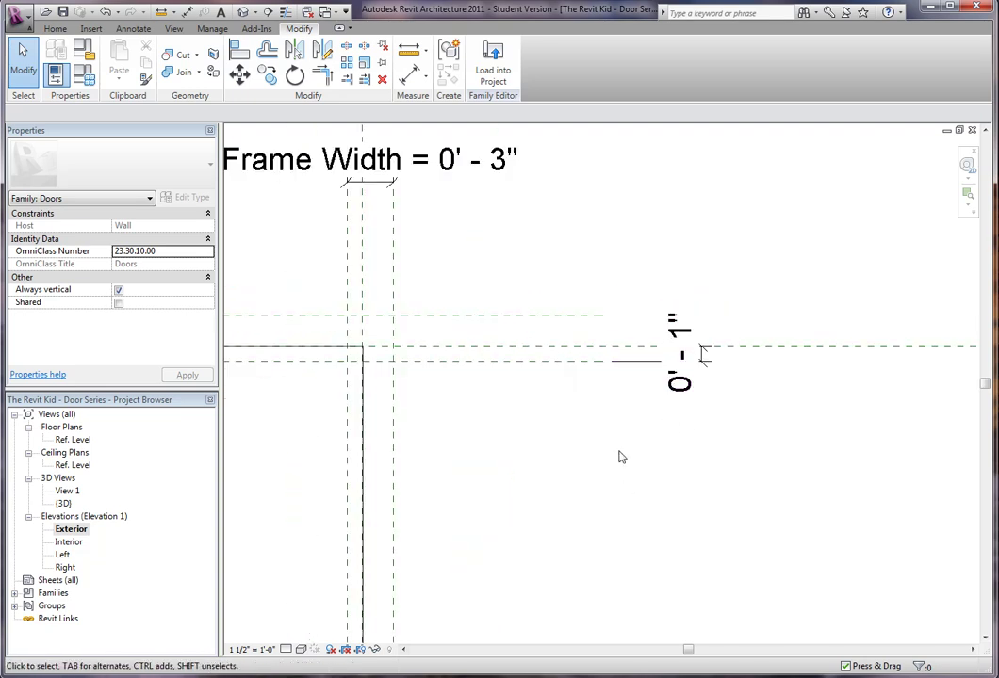
pyautogui.scroll(-3, 619, 457)
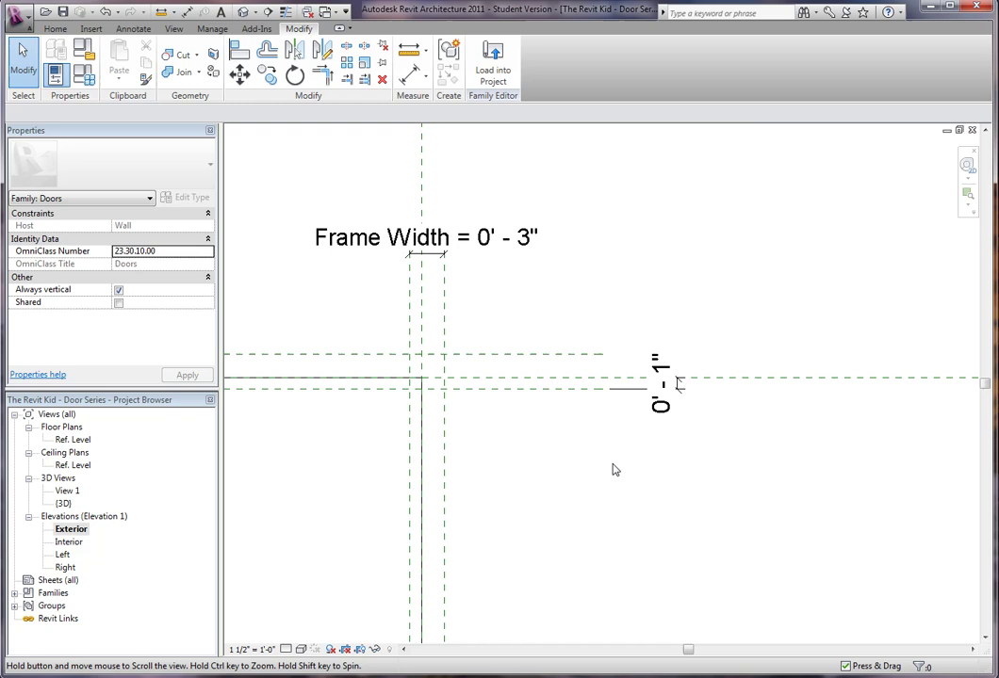
pyautogui.press('u')
pyautogui.press('n')
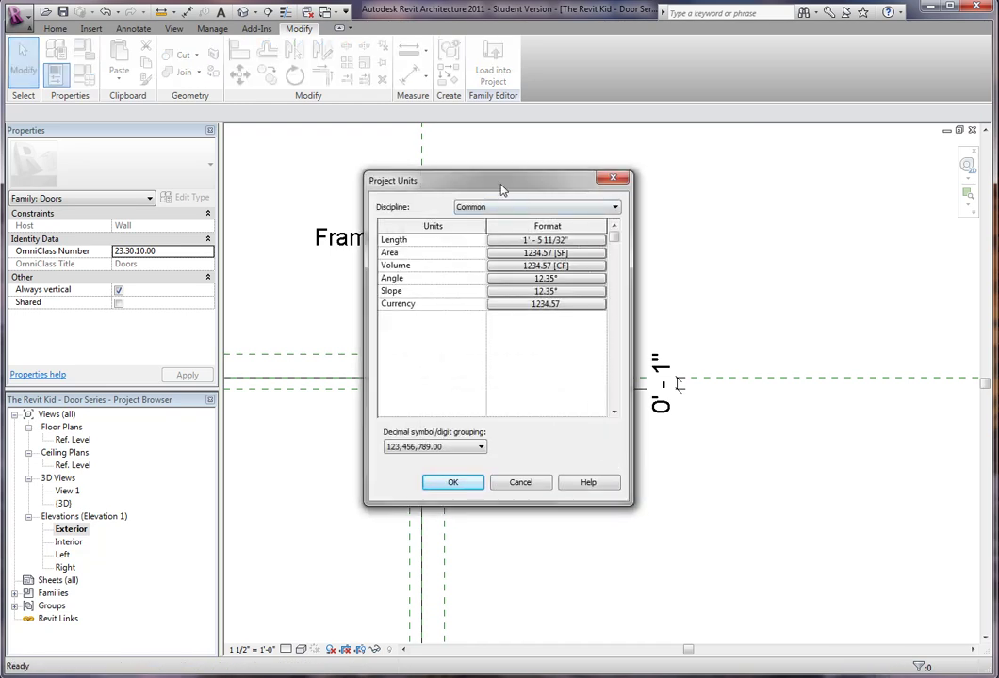
pyautogui.moveTo(502, 190); pyautogui.dragTo(441, 212)
pyautogui.click(451, 287)
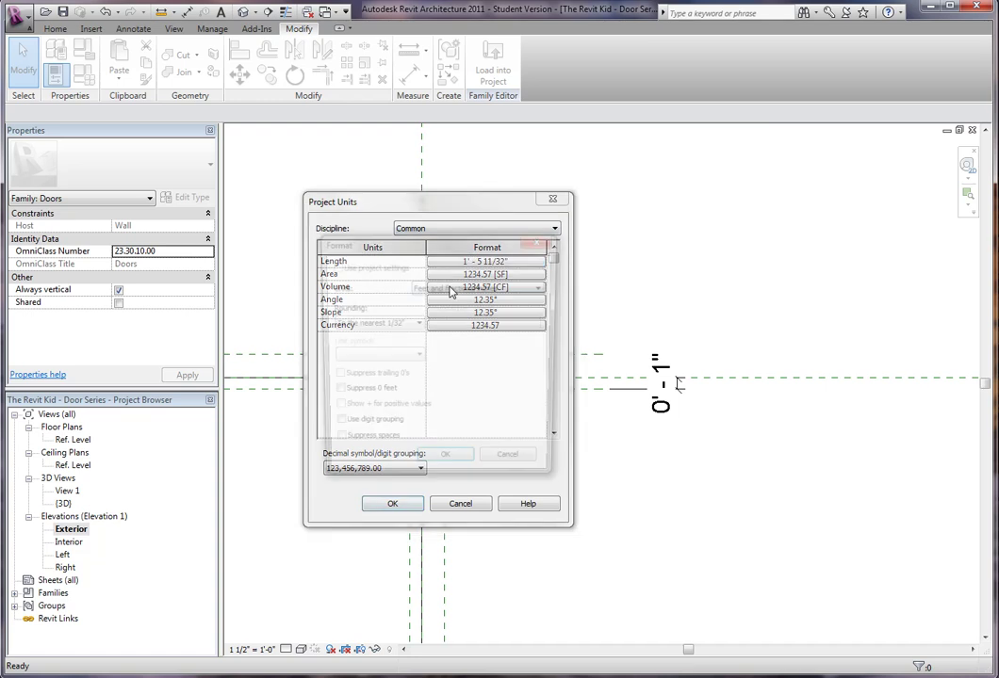
pyautogui.moveTo(434, 247); pyautogui.dragTo(500, 279)
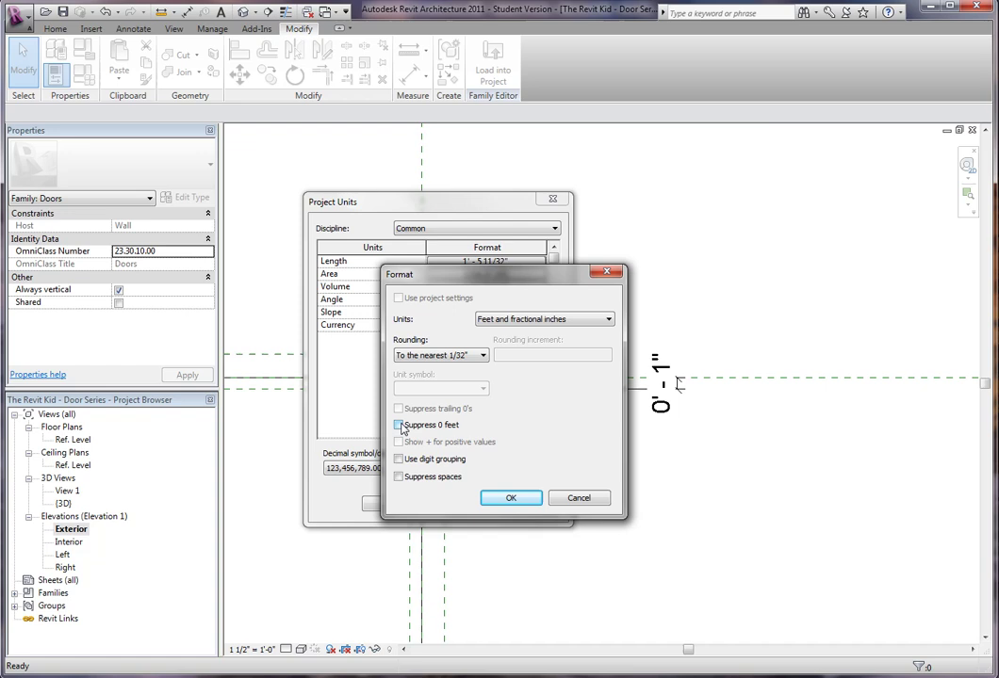
pyautogui.click(399, 426)
pyautogui.click(516, 498)
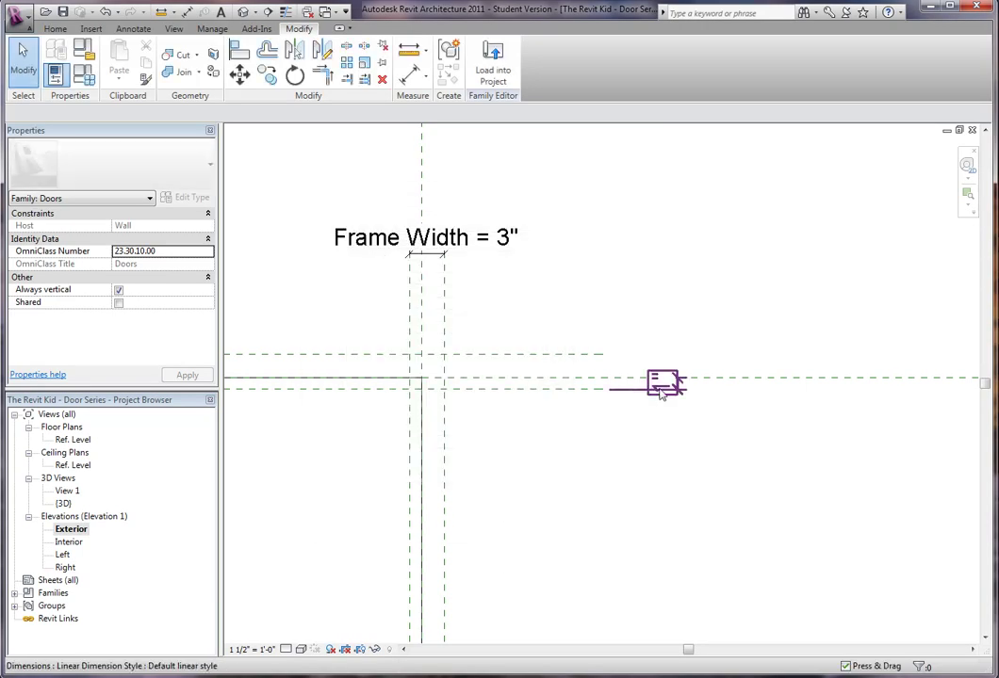
# - Inspect the offset dimension at the opening head and the frame dimensions around the whole opening
pyautogui.click(667, 479)
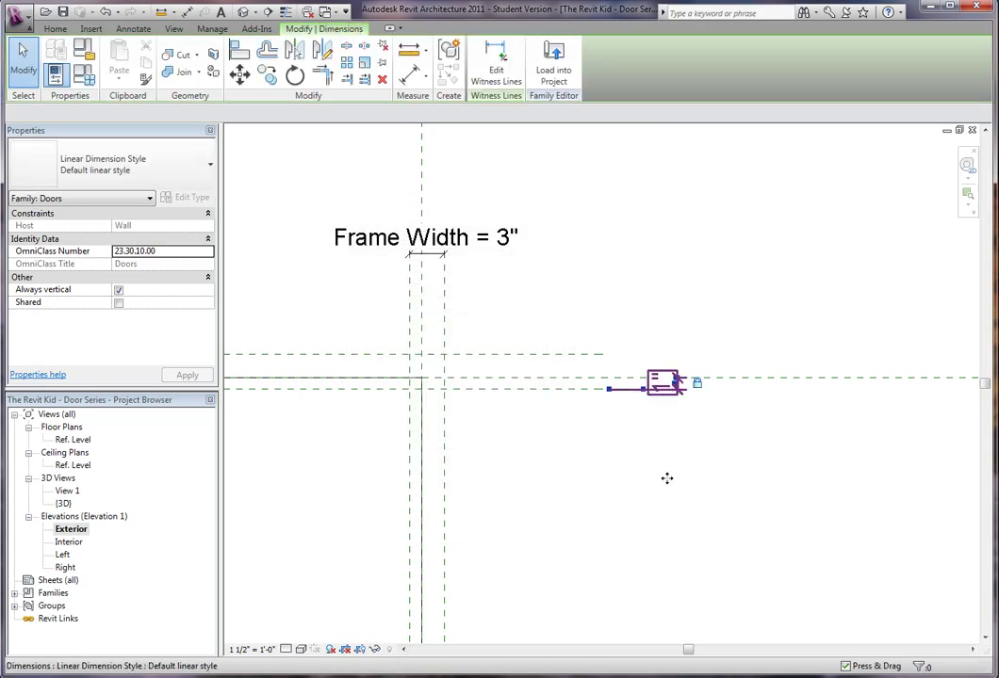
pyautogui.scroll(-2, 667, 478)
pyautogui.click(656, 488)
pyautogui.scroll(-2, 654, 486)
pyautogui.moveTo(654, 486); pyautogui.dragTo(712, 428, button='middle')
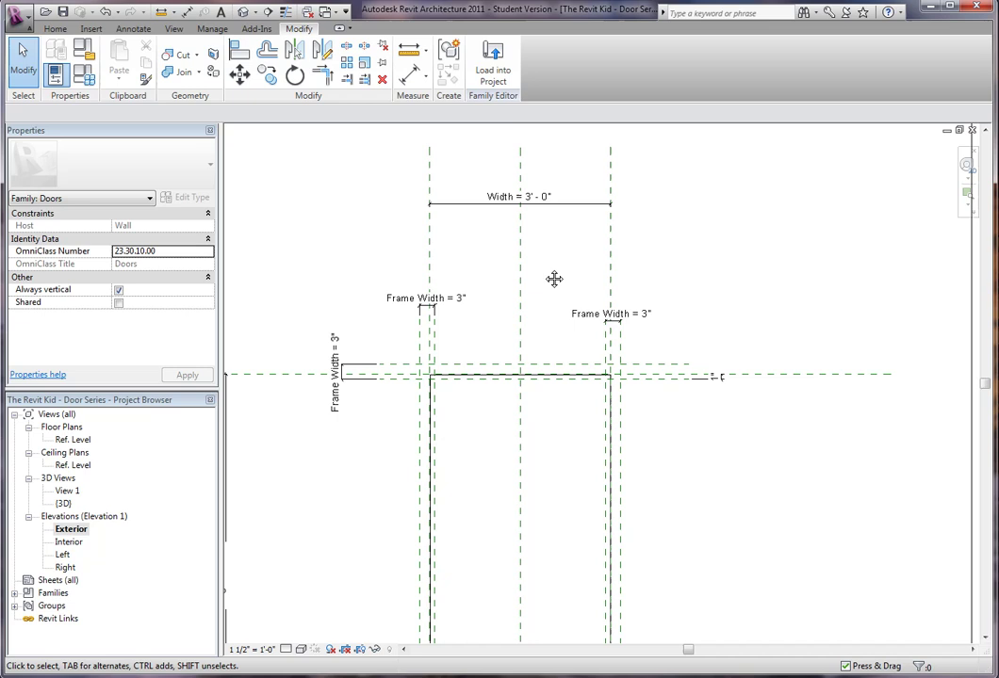
pyautogui.moveTo(554, 279); pyautogui.dragTo(566, 159, button='middle')
pyautogui.scroll(1, 536, 382)
pyautogui.scroll(-1, 537, 386)
pyautogui.moveTo(537, 386); pyautogui.dragTo(495, 318, button='middle')
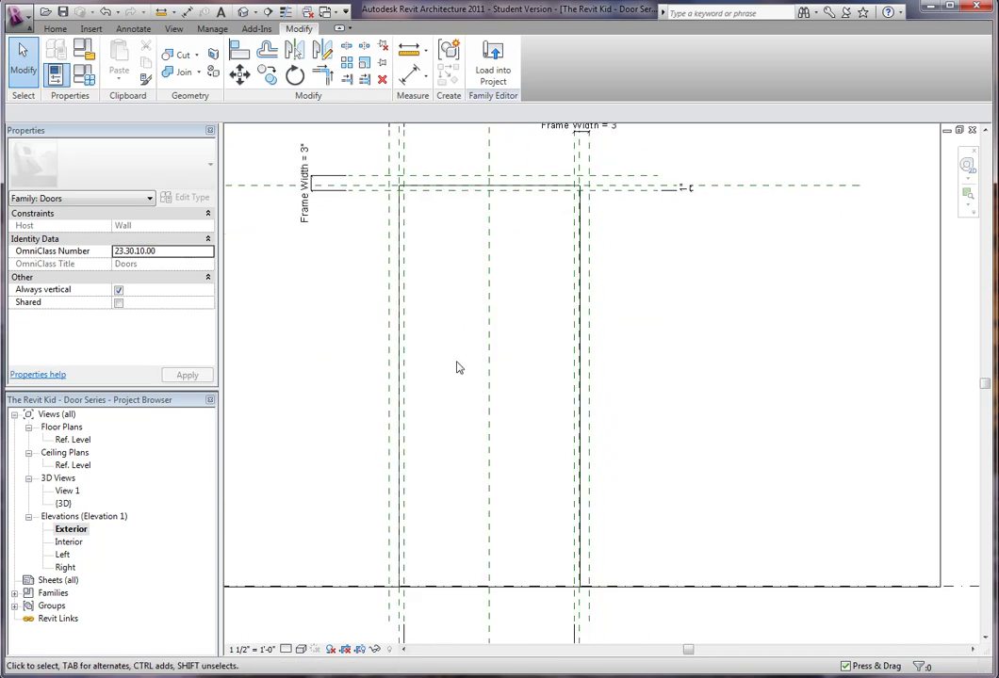
pyautogui.moveTo(456, 367)
pyautogui.mouseDown(button='middle')
pyautogui.moveTo(473, 384)
pyautogui.moveTo(464, 382)
pyautogui.mouseUp(button='middle')
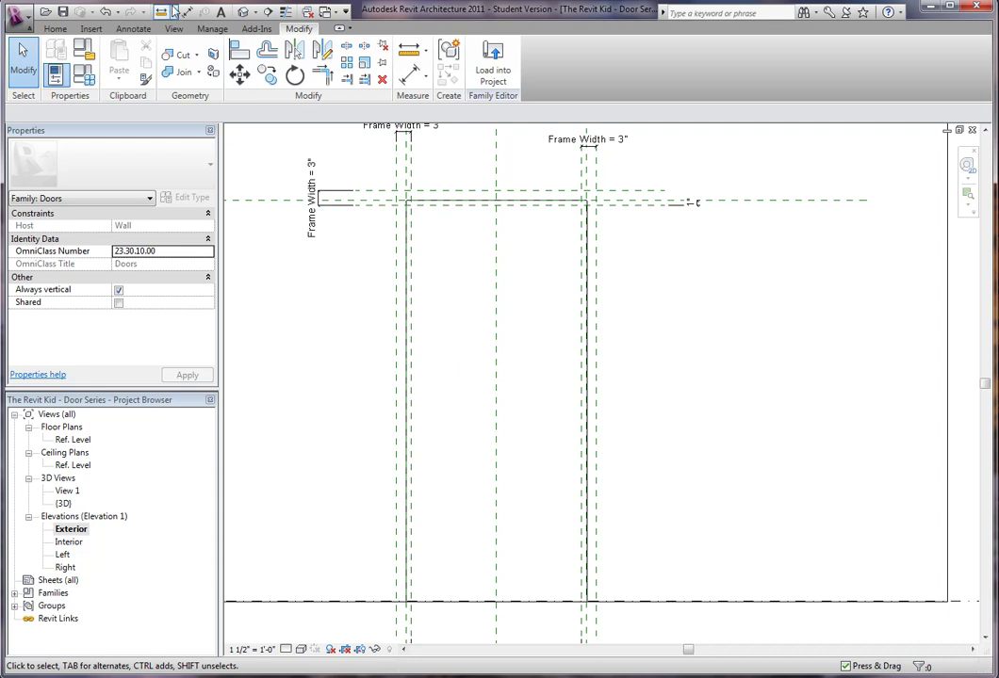
pyautogui.moveTo(377, 291); pyautogui.dragTo(392, 328, button='middle')
pyautogui.scroll(-2, 392, 328)
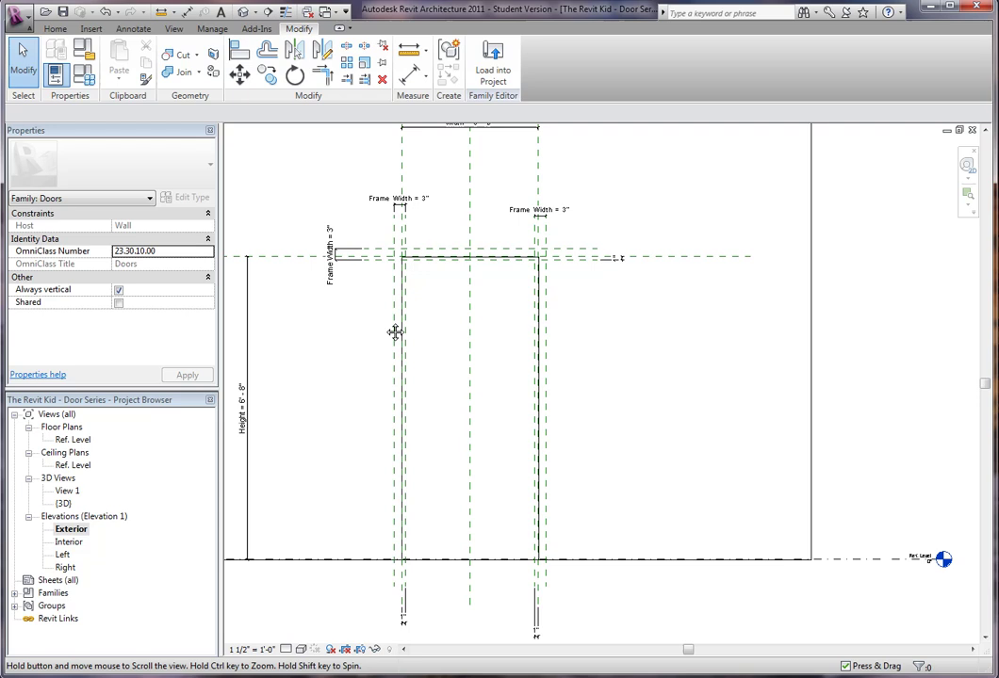
# - Flex the door family's Width parameter by applying 2' 0", and set it back to 3' 0"
pyautogui.click(81, 83)
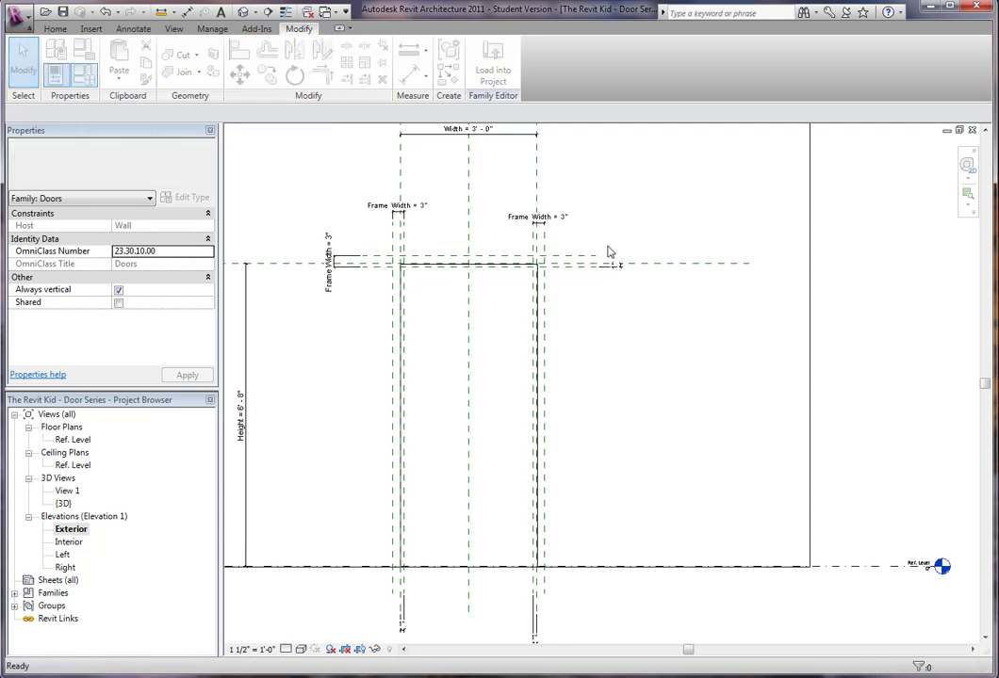
pyautogui.moveTo(737, 150); pyautogui.dragTo(748, 171)
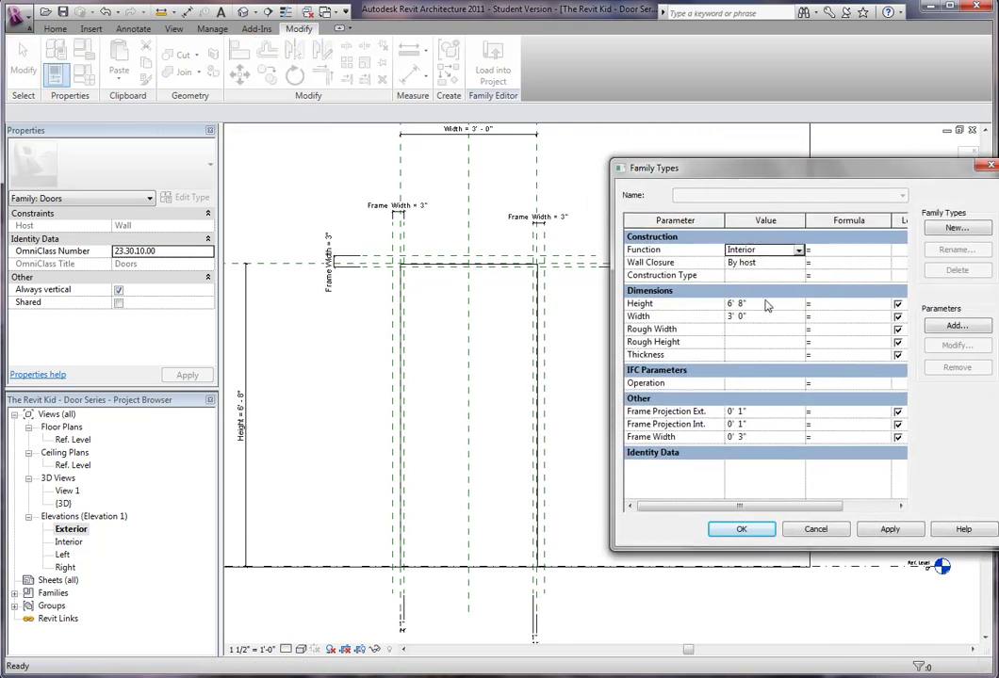
pyautogui.click(800, 318)
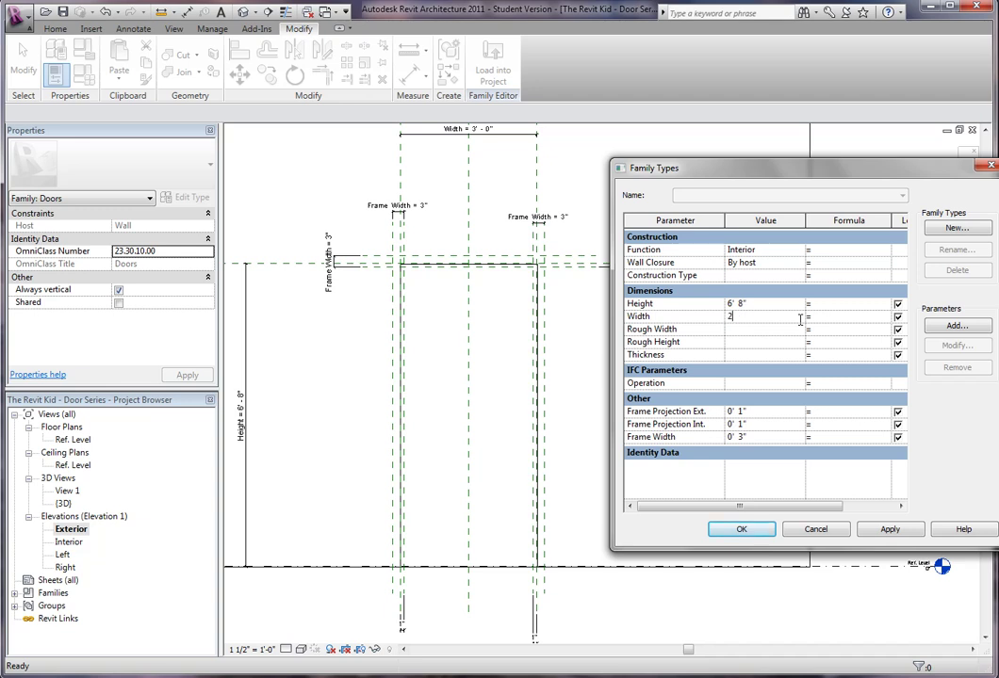
pyautogui.click(890, 530)
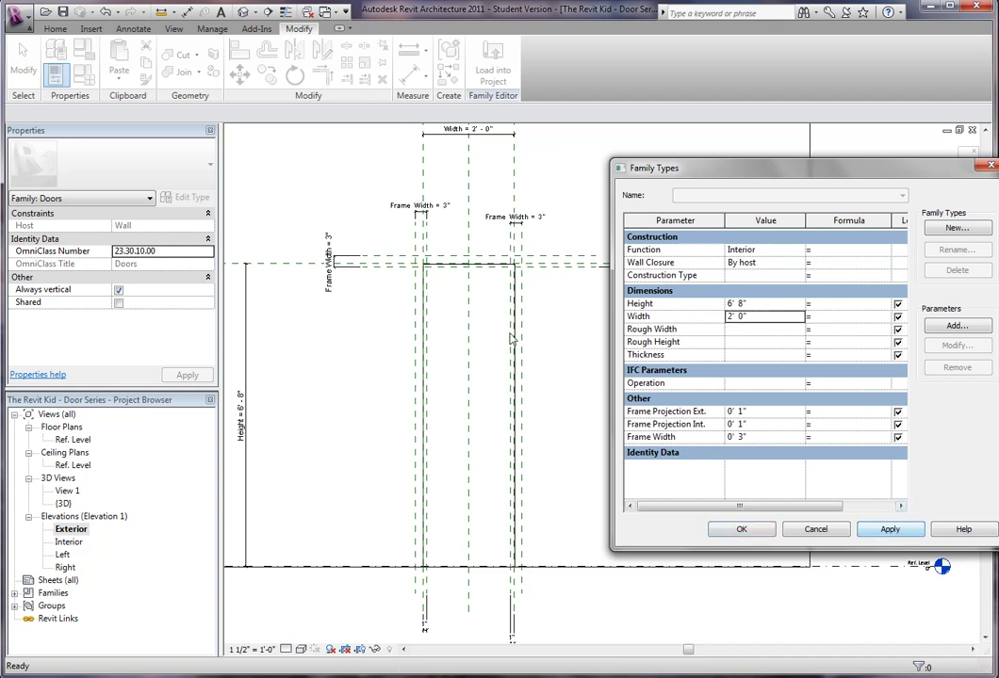
pyautogui.doubleClick(754, 317)
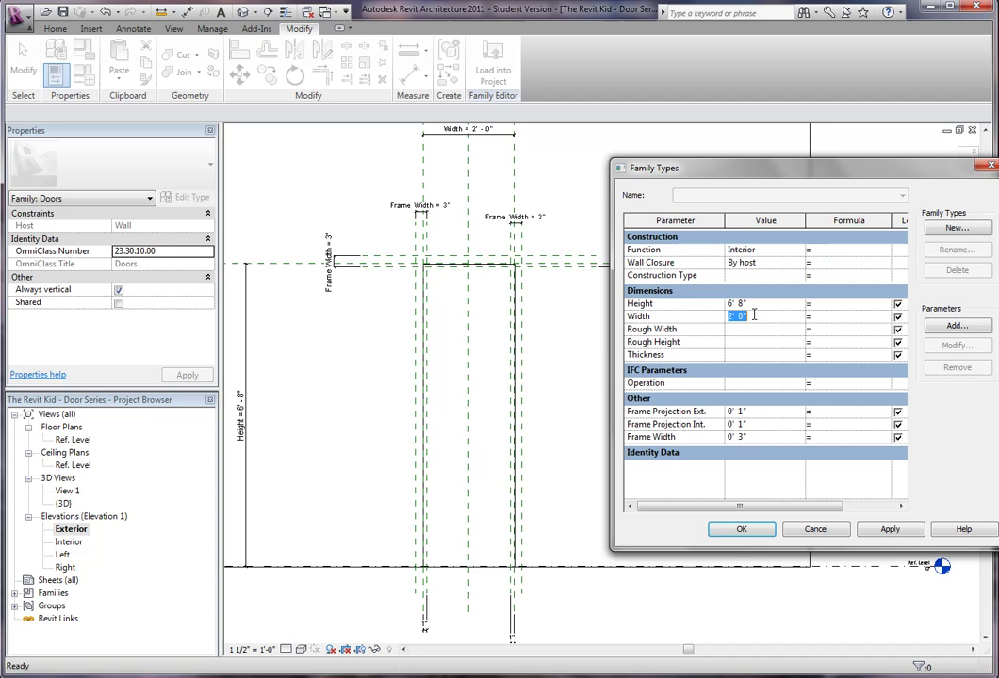
pyautogui.write('3\' 0"')
pyautogui.click(882, 533)
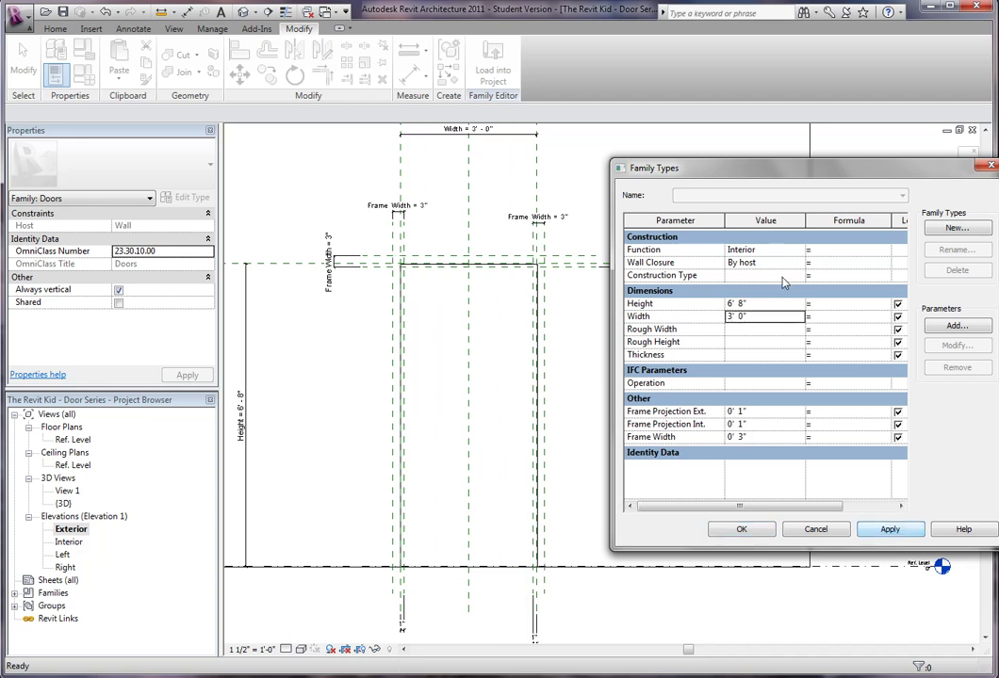
# - Flex the family's Height parameter by applying 8' 0", and set it to a final value of 7' 0"
pyautogui.click(767, 304)
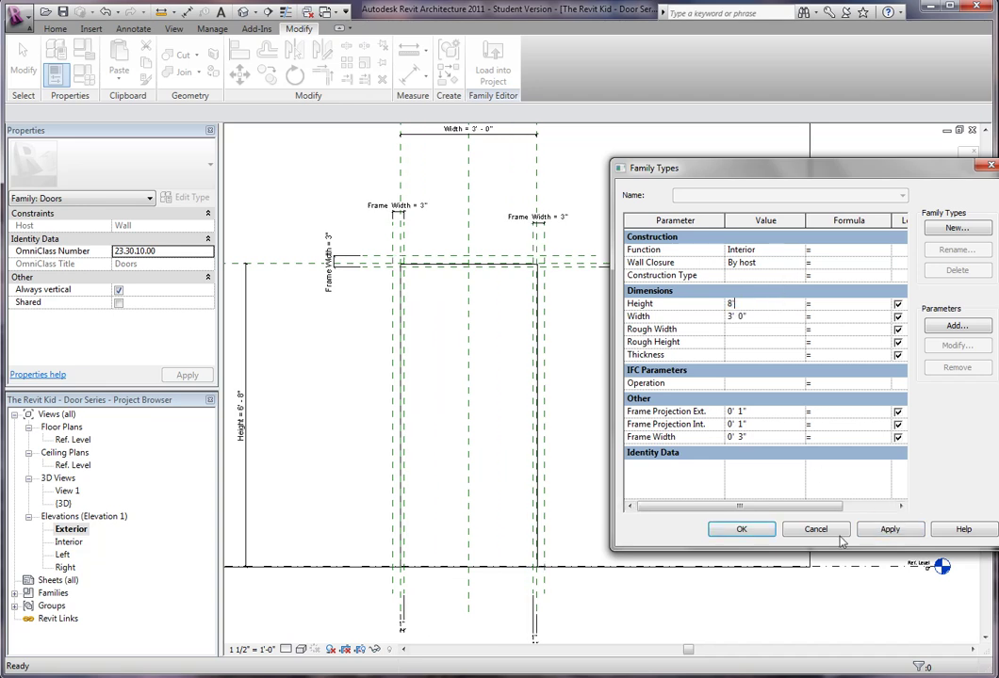
pyautogui.write('8')
pyautogui.click(886, 530)
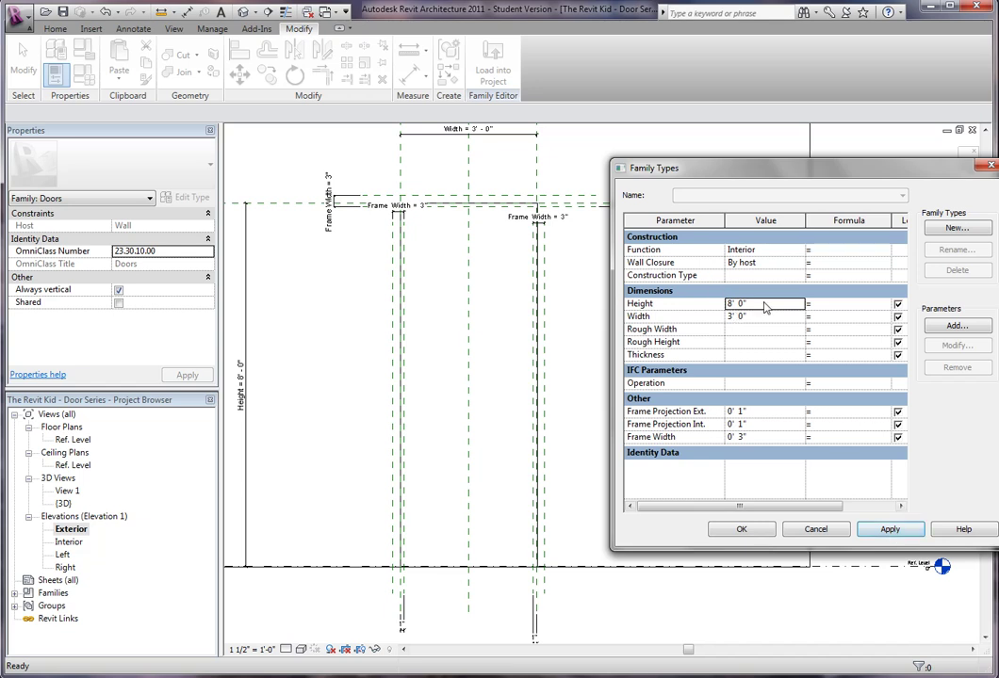
pyautogui.click(765, 304)
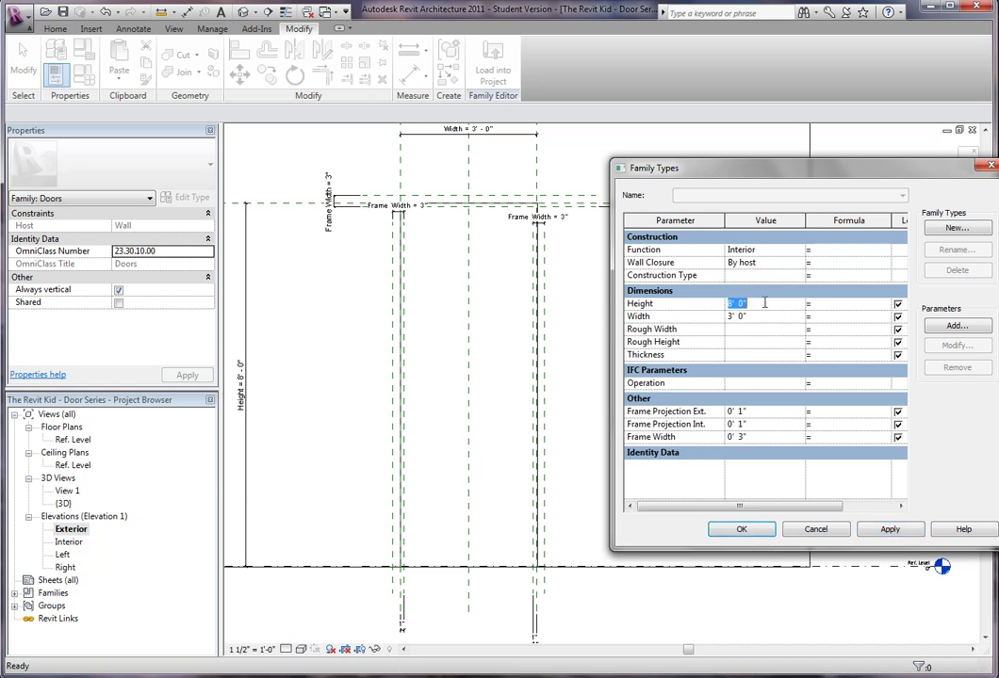
pyautogui.write("7'")
pyautogui.click(891, 530)
pyautogui.click(749, 529)
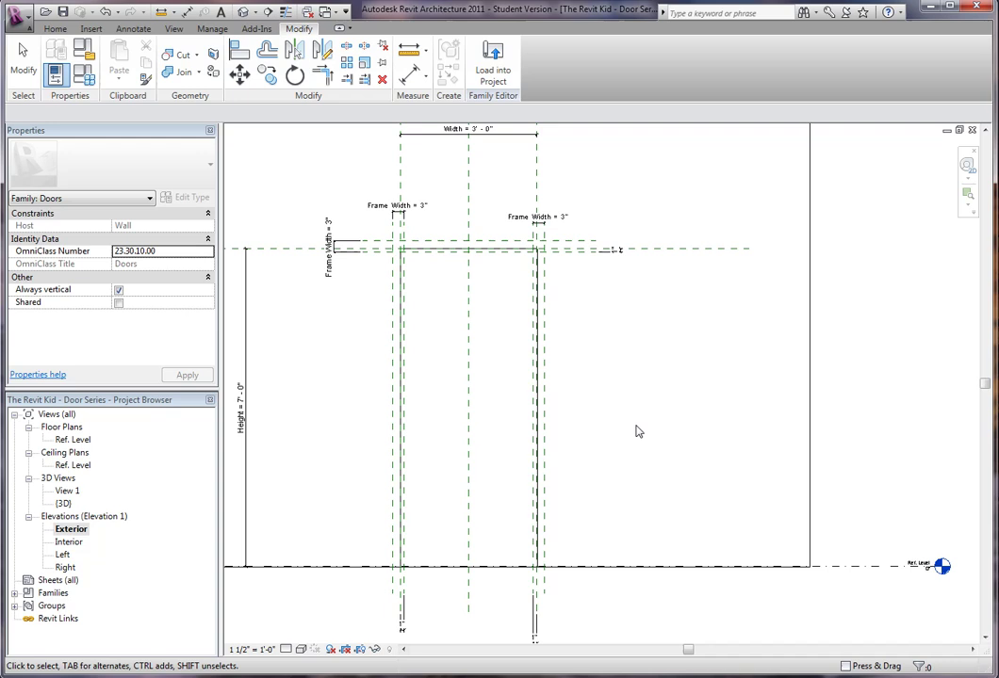
# - Open the default 3D view of the door family showing the wall opening
pyautogui.moveTo(665, 419); pyautogui.dragTo(740, 366, button='middle')
pyautogui.scroll(3, 657, 377)
pyautogui.moveTo(658, 378); pyautogui.dragTo(691, 363, button='middle')
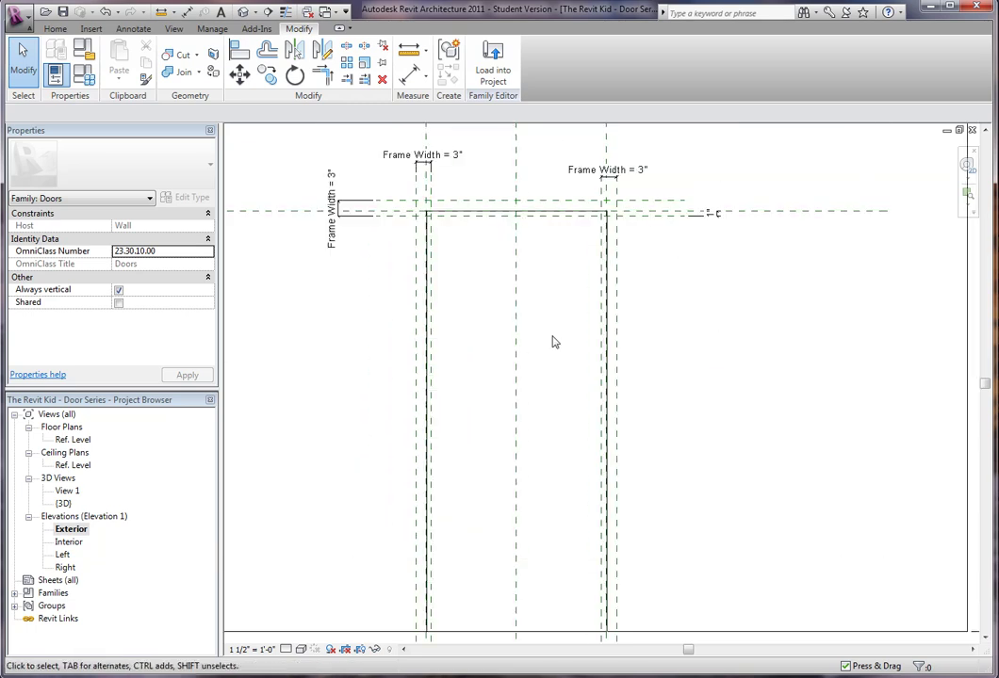
pyautogui.moveTo(552, 337)
pyautogui.mouseDown(button='middle')
pyautogui.moveTo(562, 371)
pyautogui.moveTo(552, 360)
pyautogui.mouseUp(button='middle')
pyautogui.scroll(1, 551, 360)
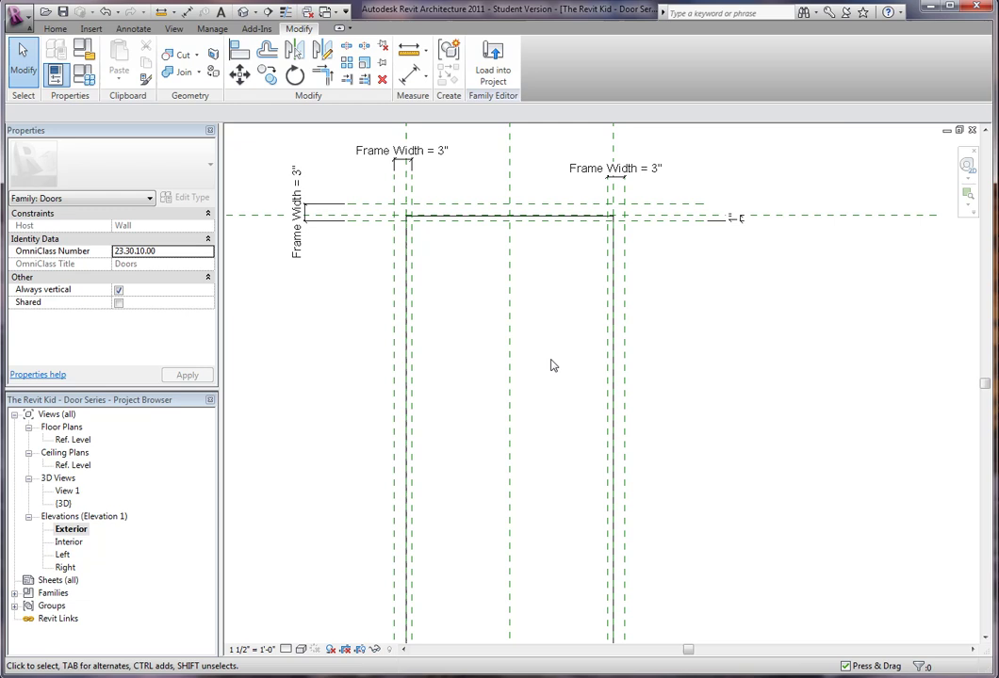
pyautogui.click(243, 12)
pyautogui.scroll(2, 473, 465)
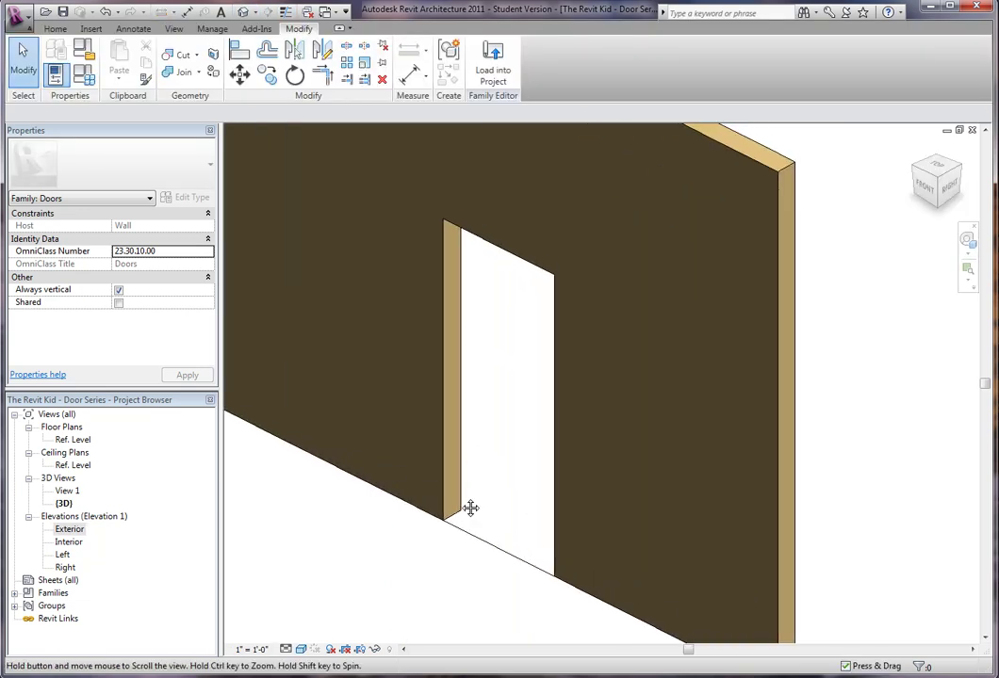
pyautogui.moveTo(470, 509); pyautogui.dragTo(460, 537, button='middle')
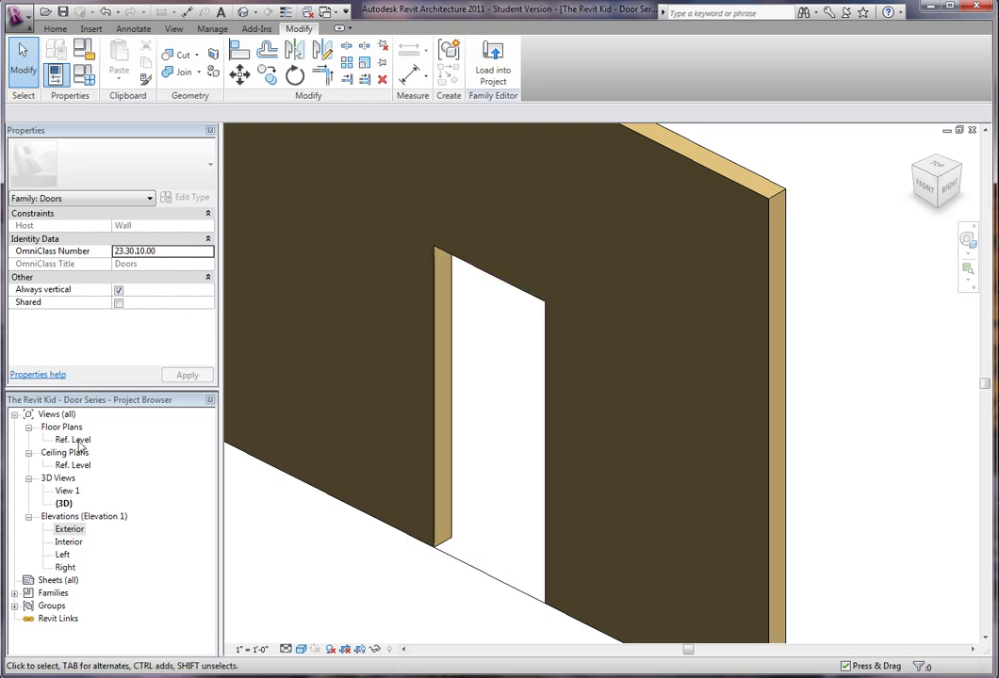
pyautogui.scroll(-2, 399, 450)
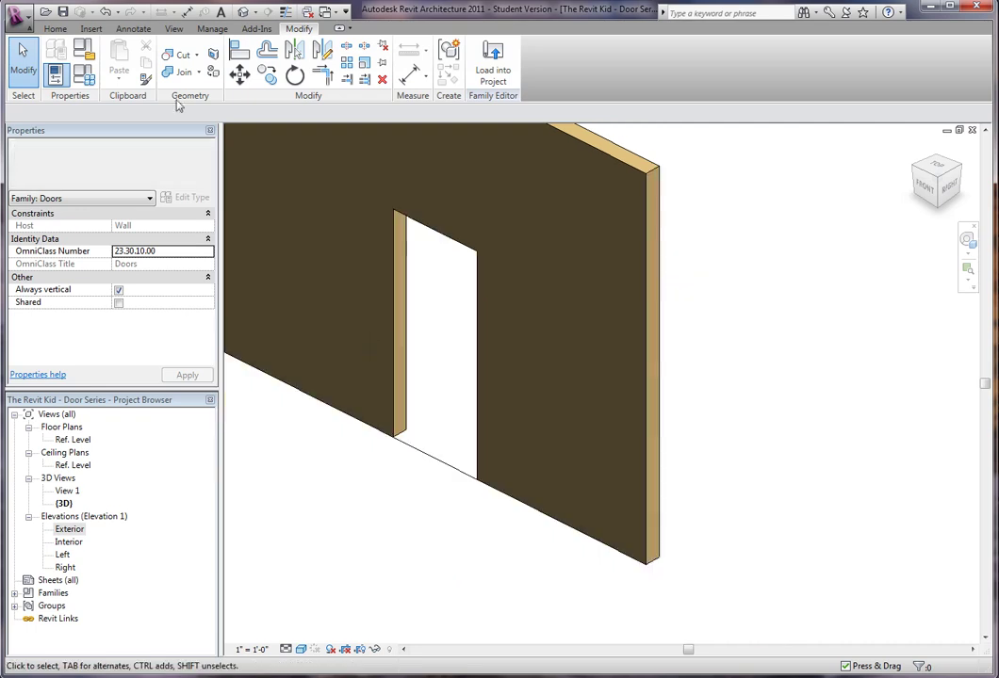
# - Start a sweep, pick the front edges of the door opening as its path, and finish the path
pyautogui.click(53, 29)
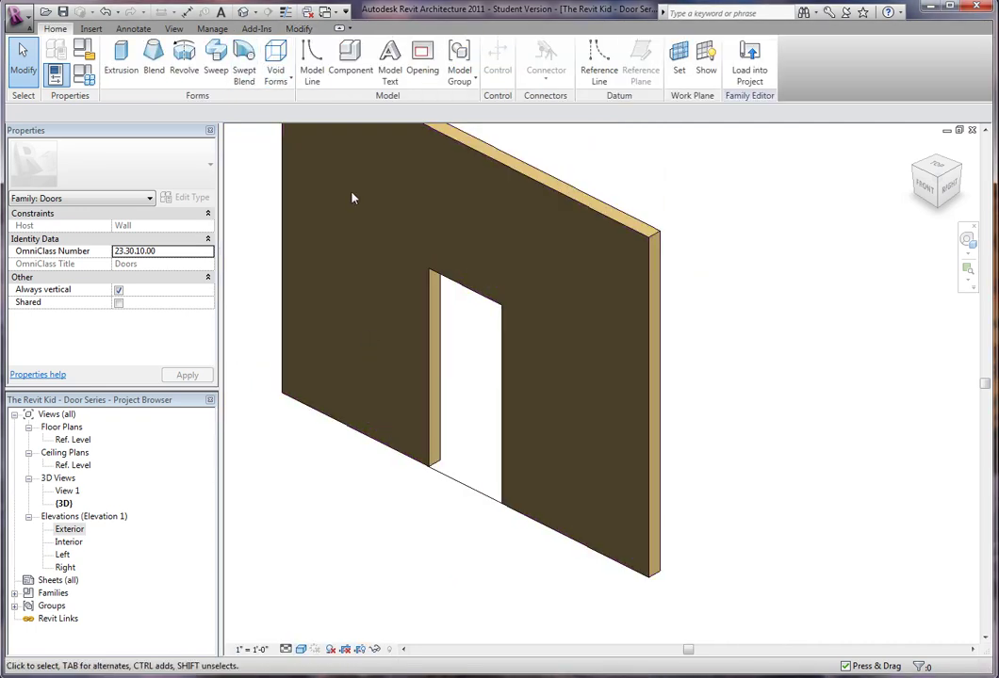
pyautogui.moveTo(366, 204); pyautogui.dragTo(366, 277, button='middle')
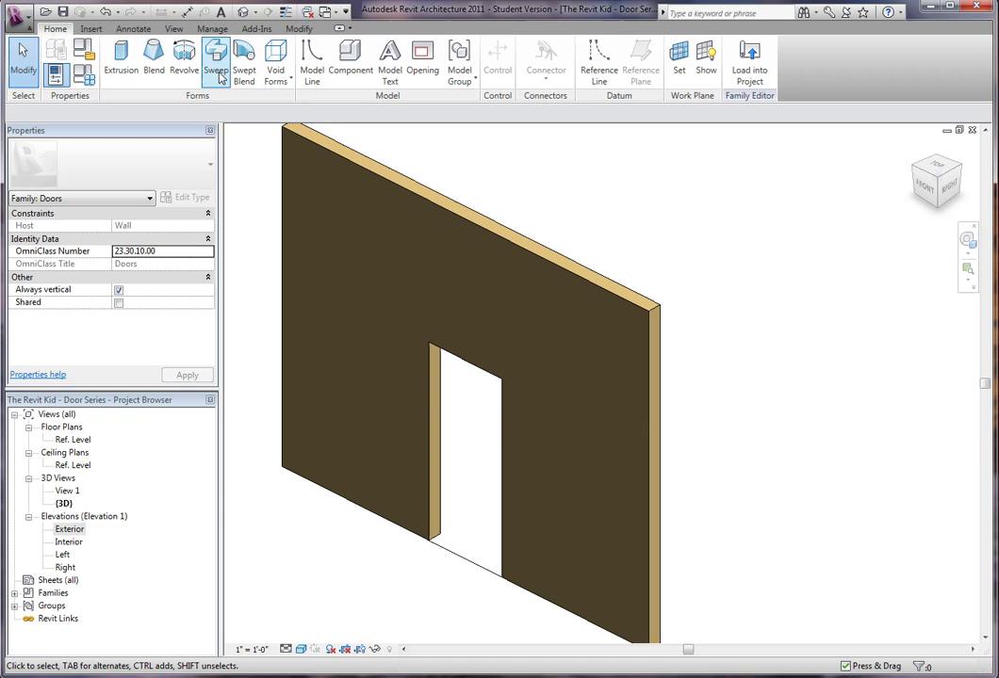
pyautogui.click(220, 76)
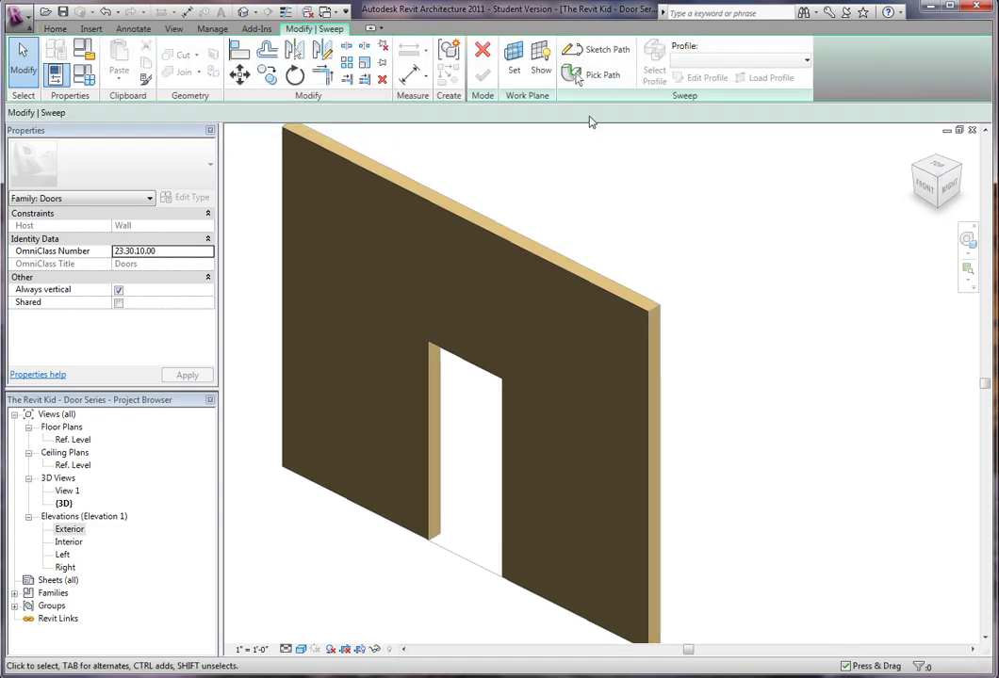
pyautogui.click(580, 76)
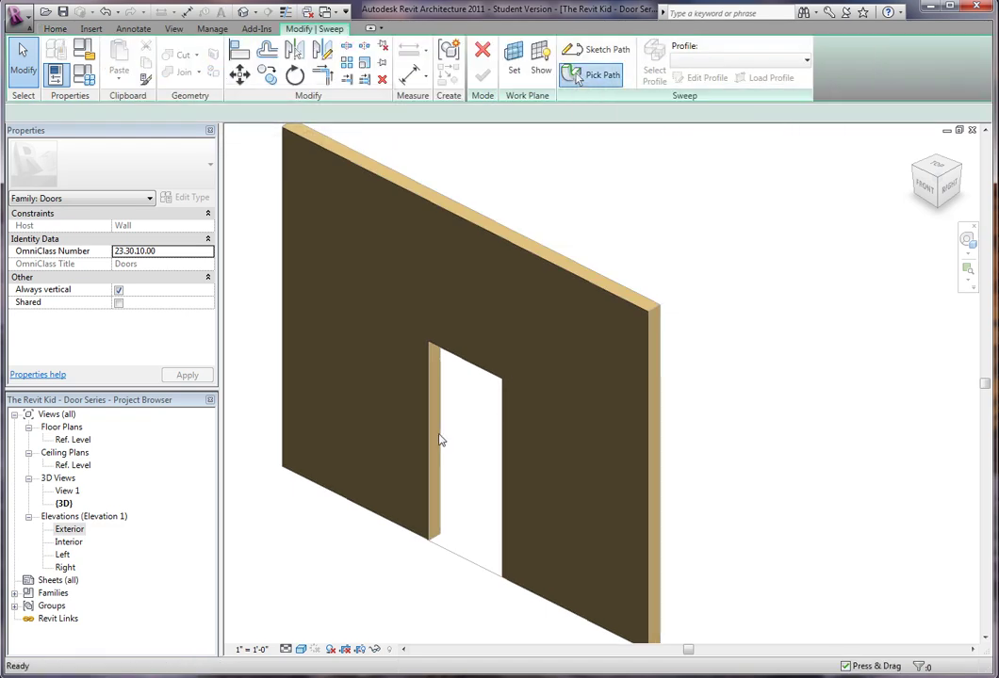
pyautogui.click(431, 446)
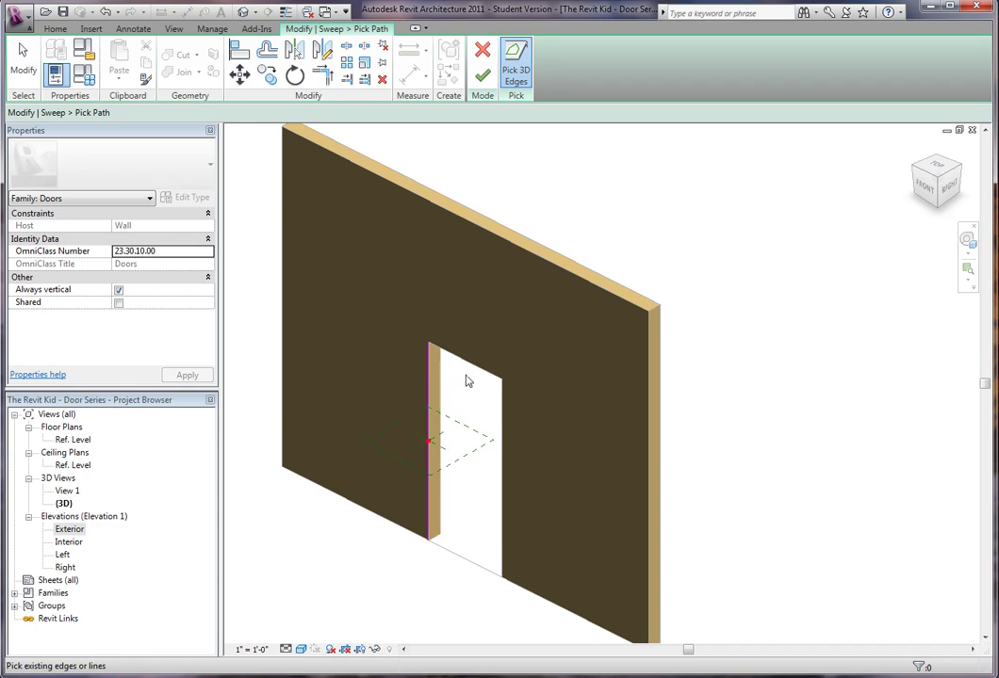
pyautogui.click(468, 368)
pyautogui.click(480, 78)
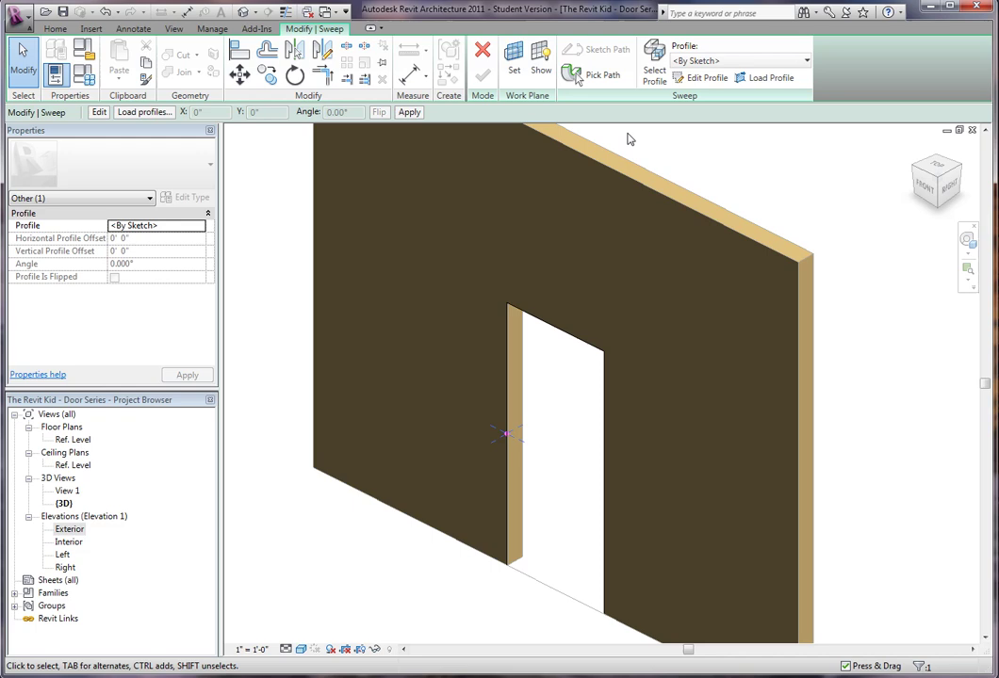
# - Open the Ref. Level floor plan and start sketching the sweep's profile at the jamb of the door opening
pyautogui.doubleClick(73, 439)
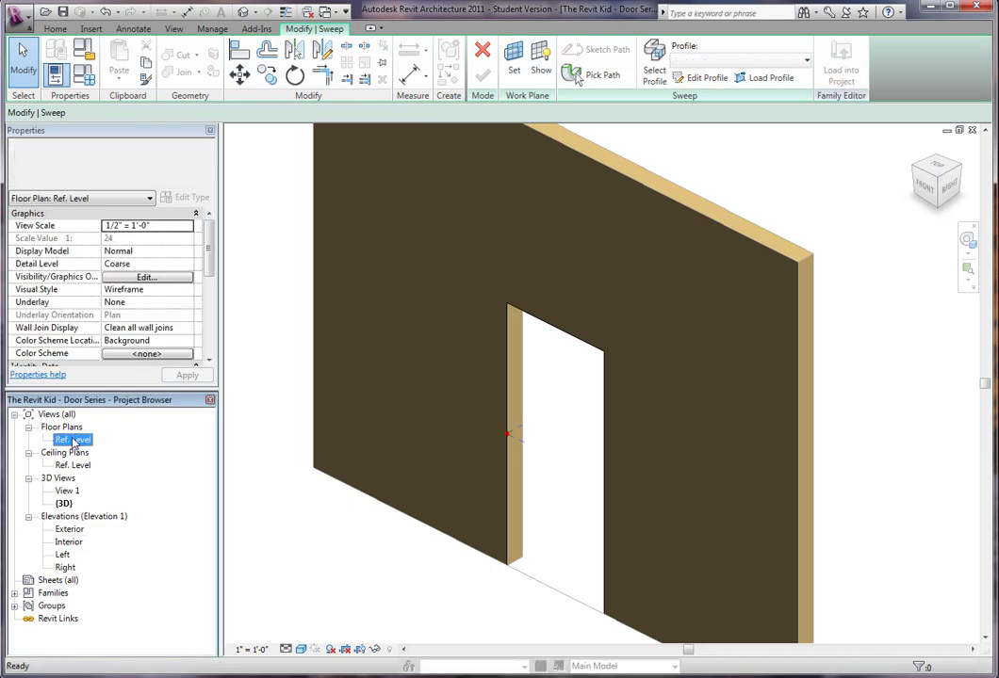
pyautogui.scroll(1, 647, 320)
pyautogui.moveTo(647, 319); pyautogui.dragTo(557, 323, button='middle')
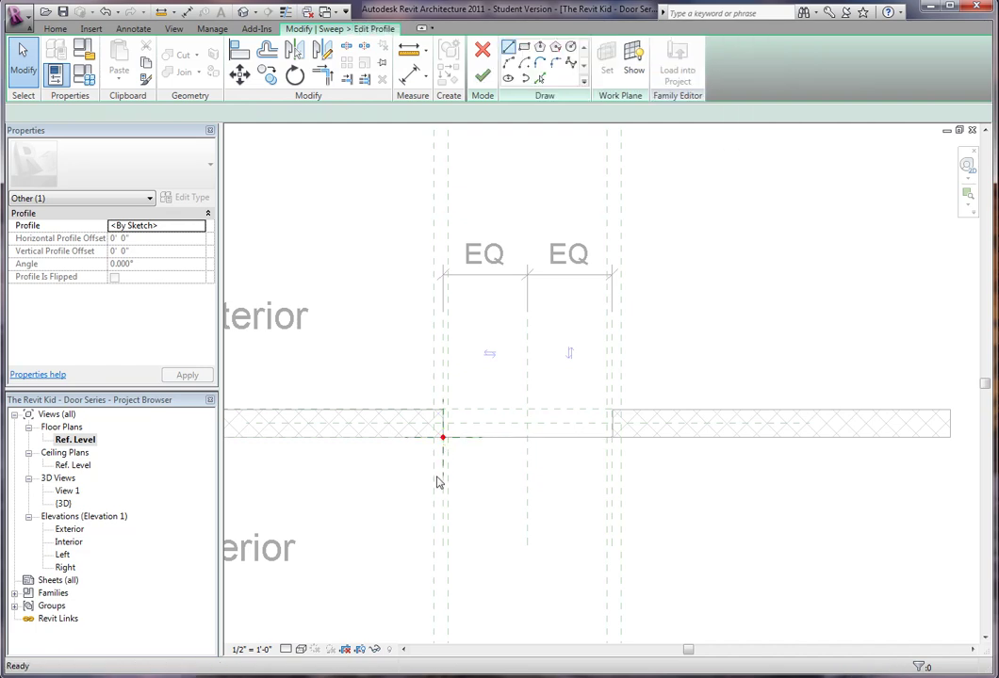
pyautogui.scroll(5, 436, 482)
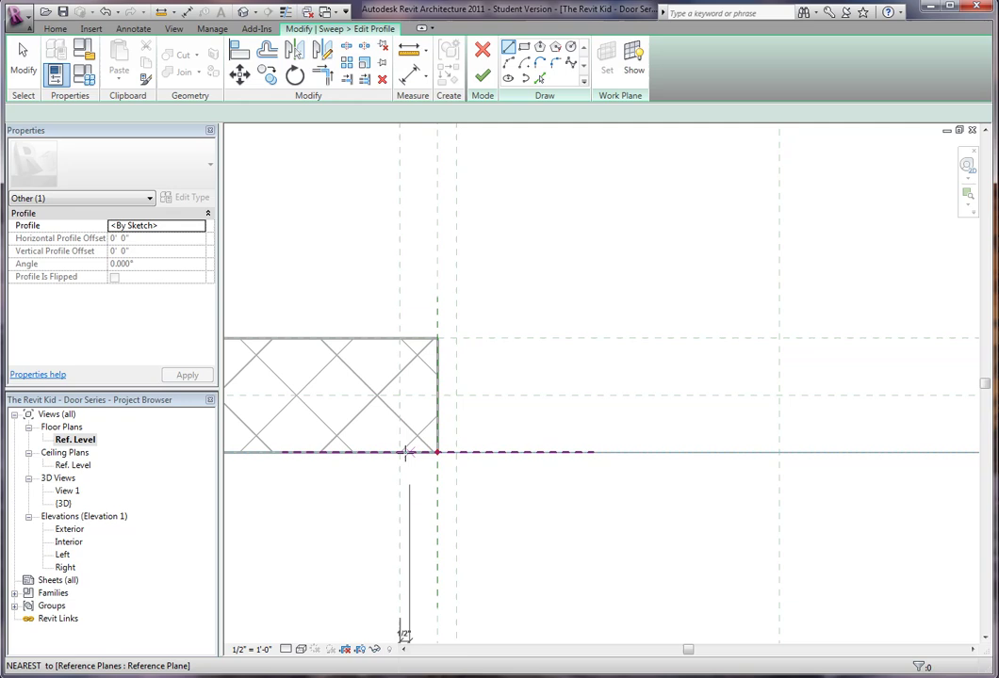
# - Sketch a closed C-shaped frame profile around the wall end, about 3" wide and 8" long, projecting 1" past each wall face
pyautogui.click(399, 453)
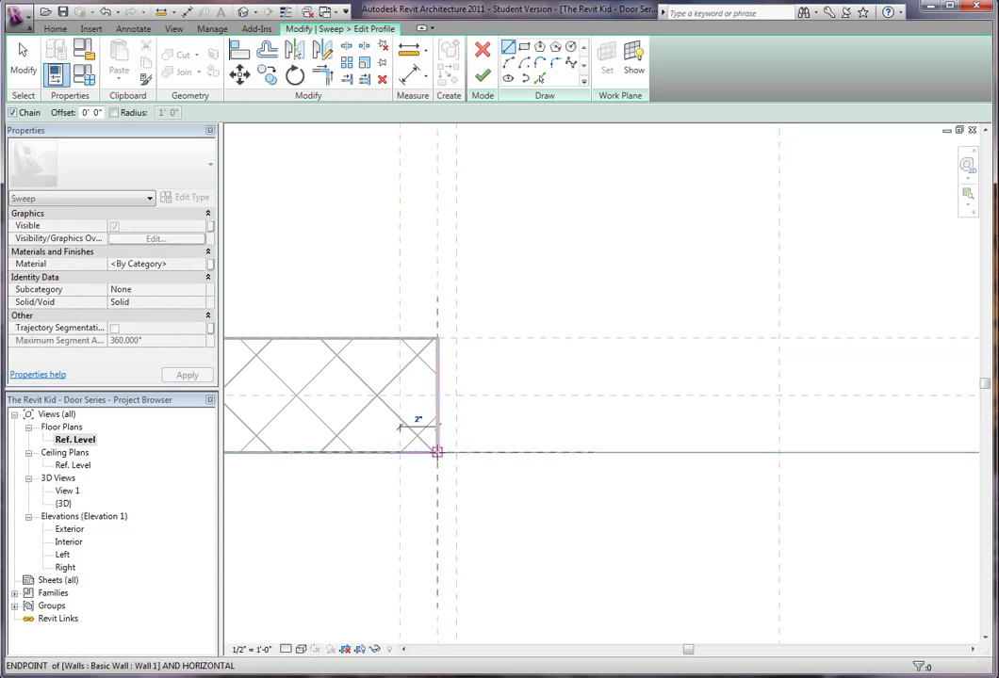
pyautogui.click(414, 337)
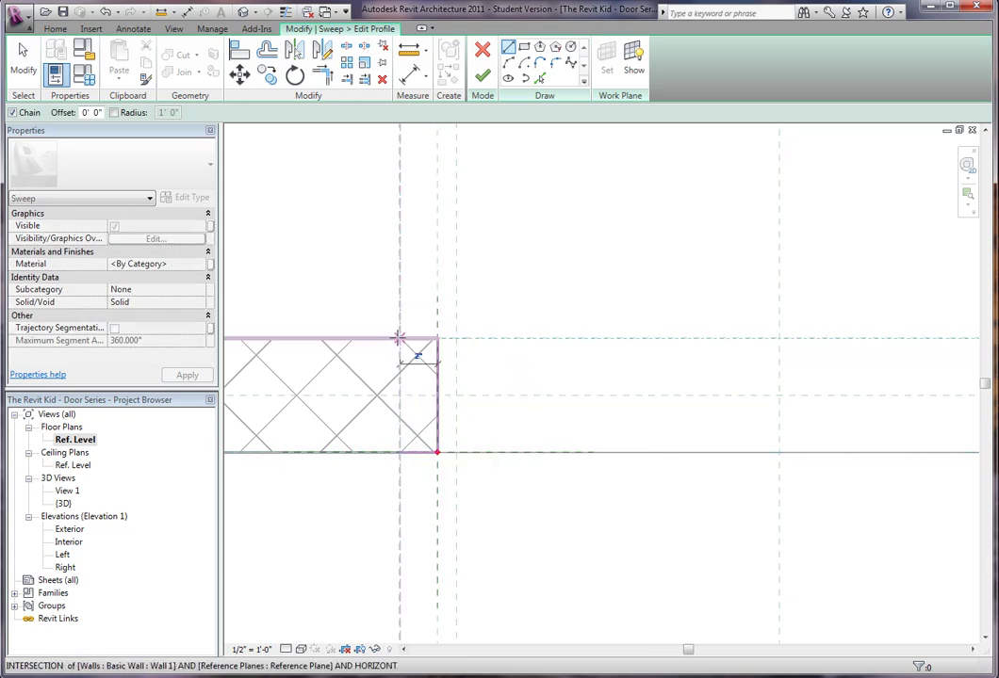
pyautogui.click(399, 335)
pyautogui.click(399, 319)
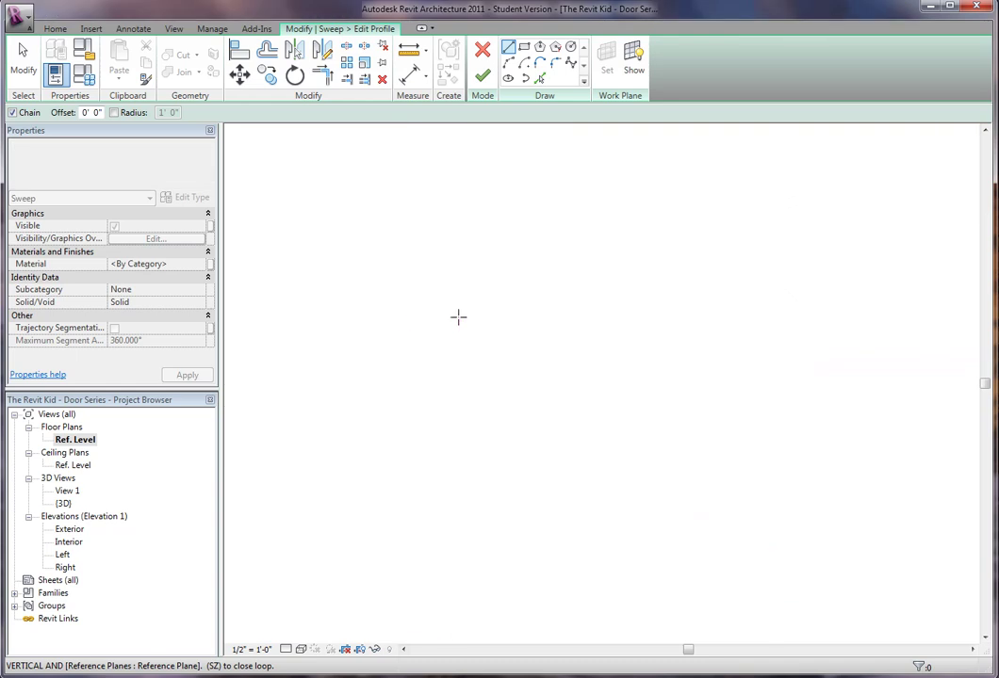
pyautogui.click(457, 471)
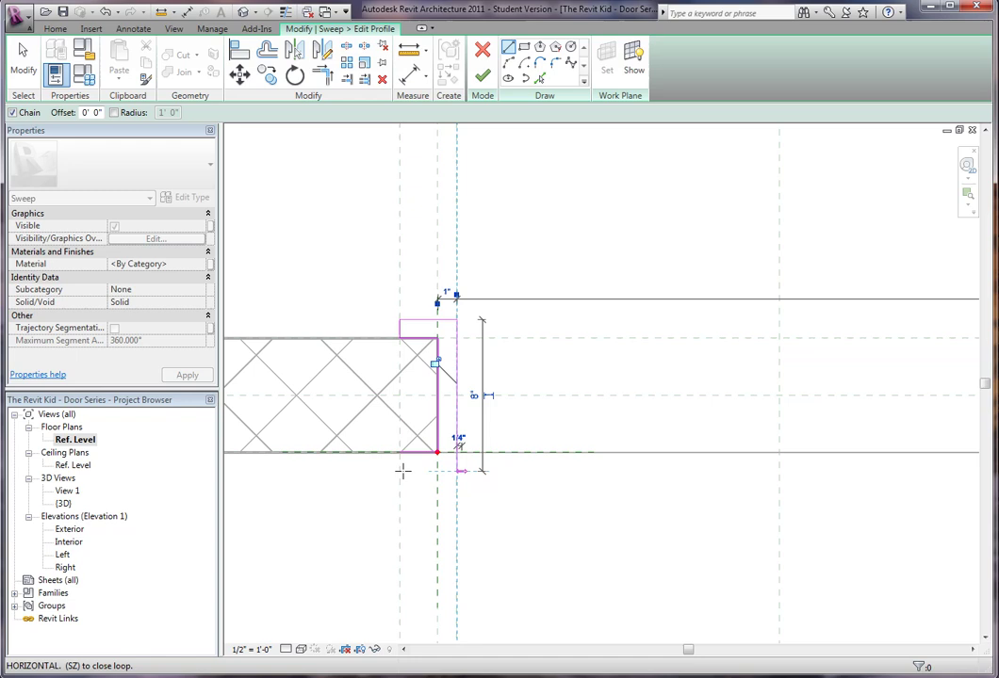
pyautogui.click(400, 458)
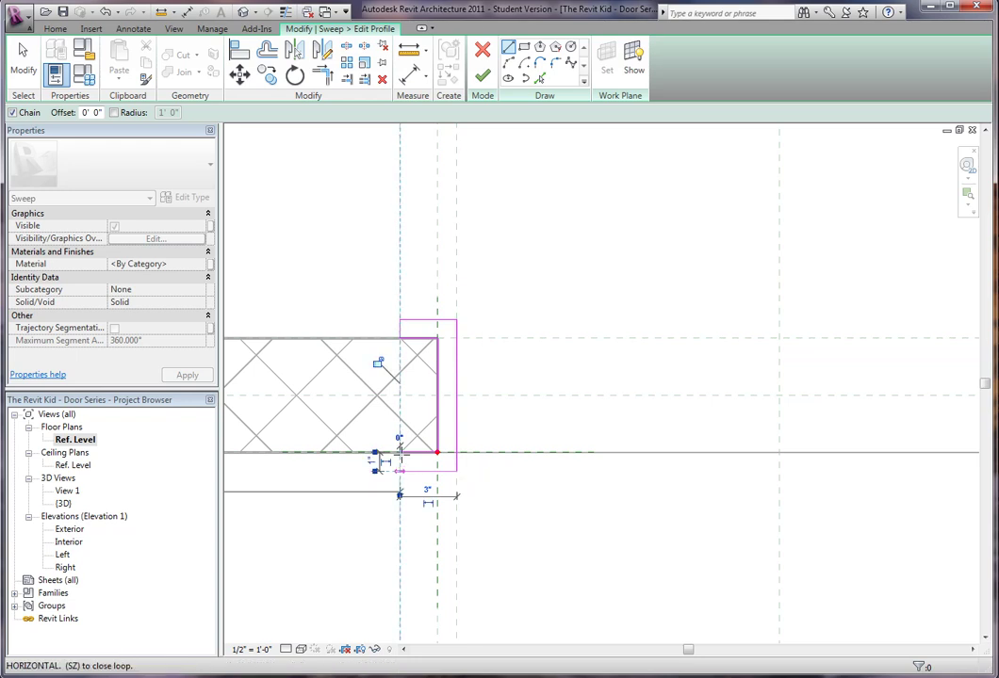
pyautogui.click(401, 455)
pyautogui.press('Escape')
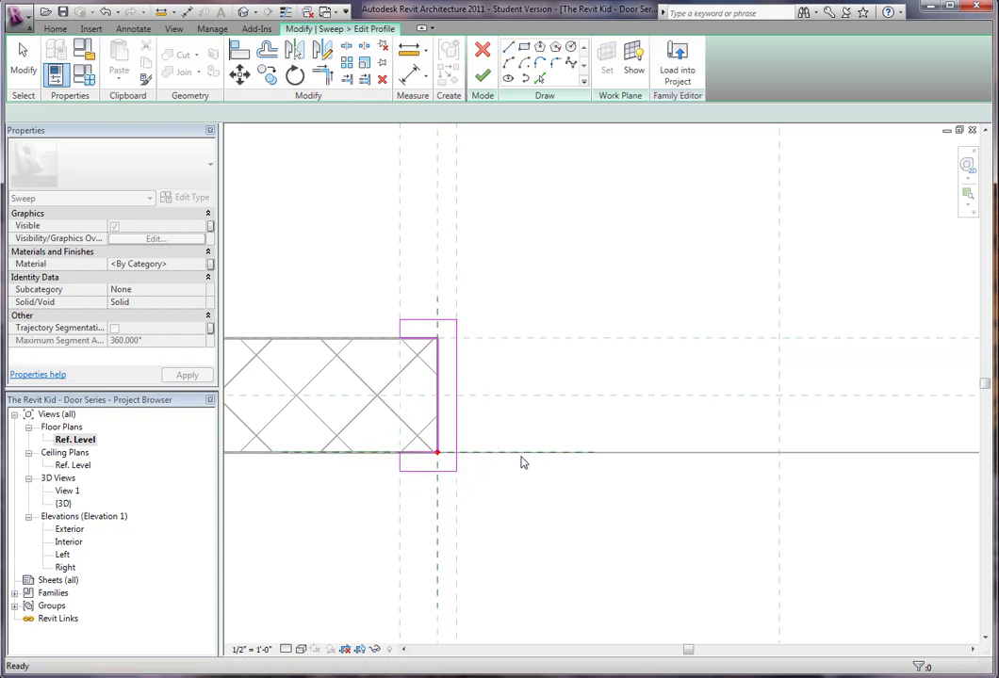
# - Align the profile's long edge facing the opening with the frame's inner reference plane and lock the alignment
pyautogui.moveTo(425, 443); pyautogui.dragTo(442, 427, button='middle')
pyautogui.scroll(2, 442, 427)
pyautogui.moveTo(467, 511); pyautogui.dragTo(496, 549, button='middle')
pyautogui.press('a')
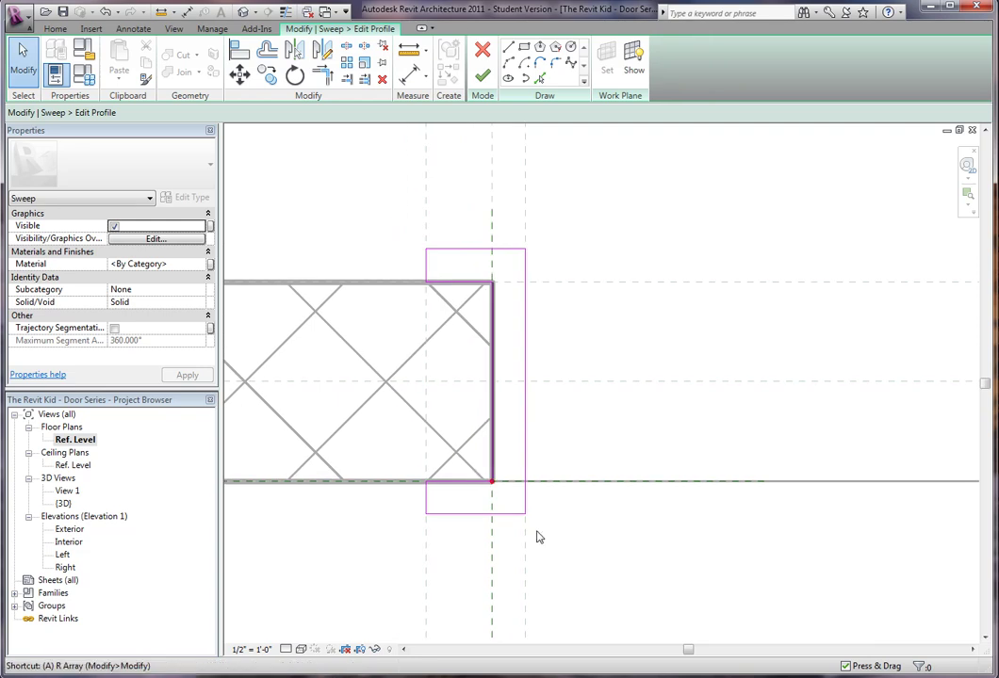
pyautogui.press('l')
pyautogui.click(534, 447)
pyautogui.click(526, 445)
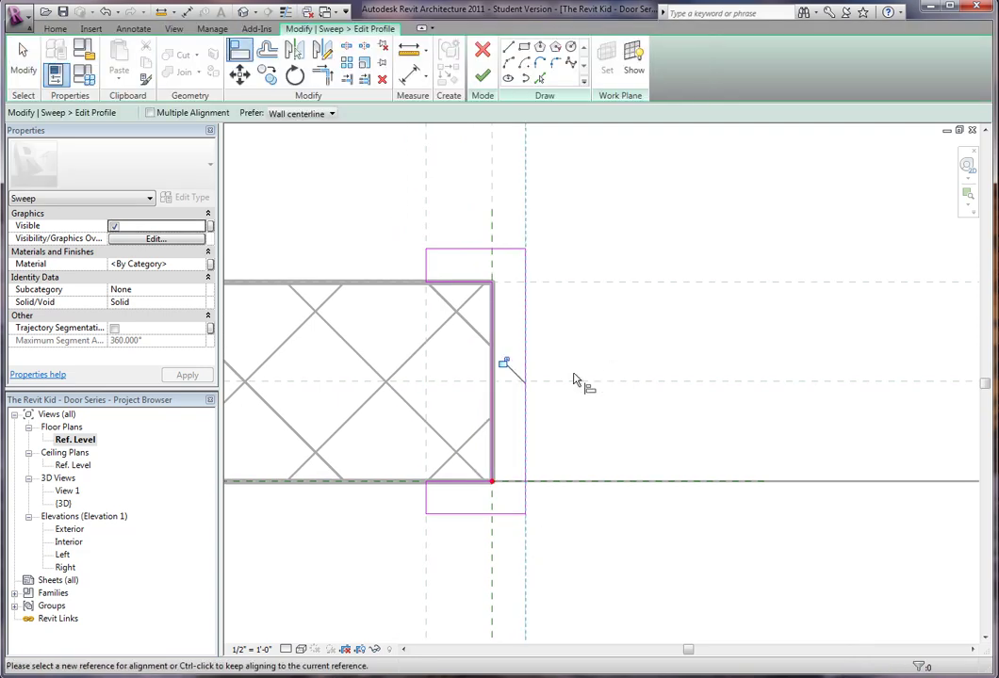
pyautogui.click(503, 362)
pyautogui.press('Escape')
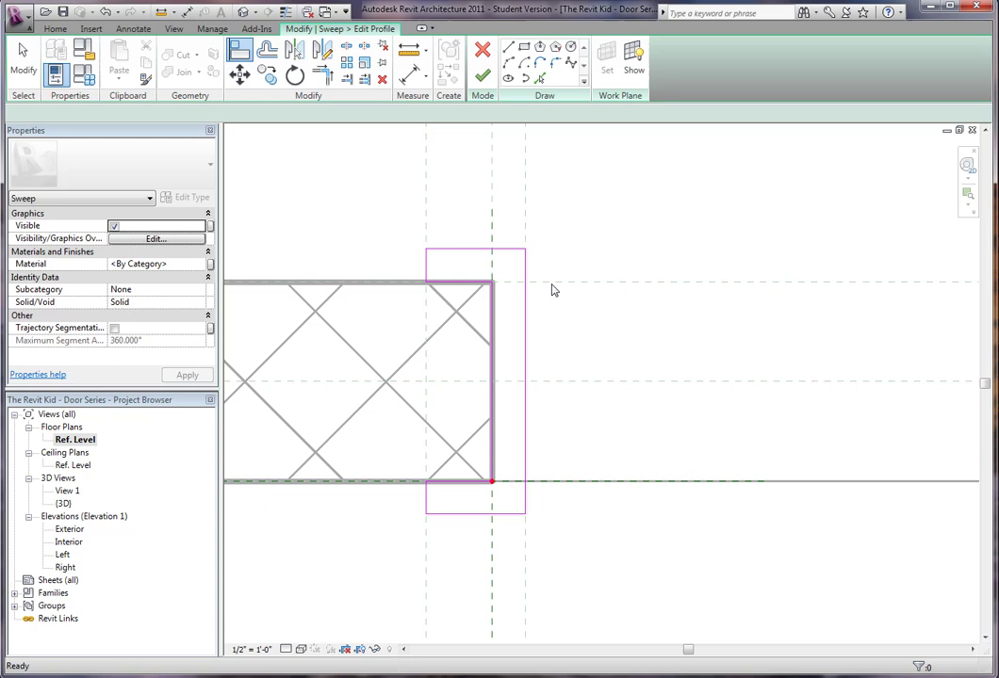
# - Align the profile's short outer end edges with the frame reference plane inside the wall and lock them
pyautogui.moveTo(561, 292); pyautogui.dragTo(547, 361, button='middle')
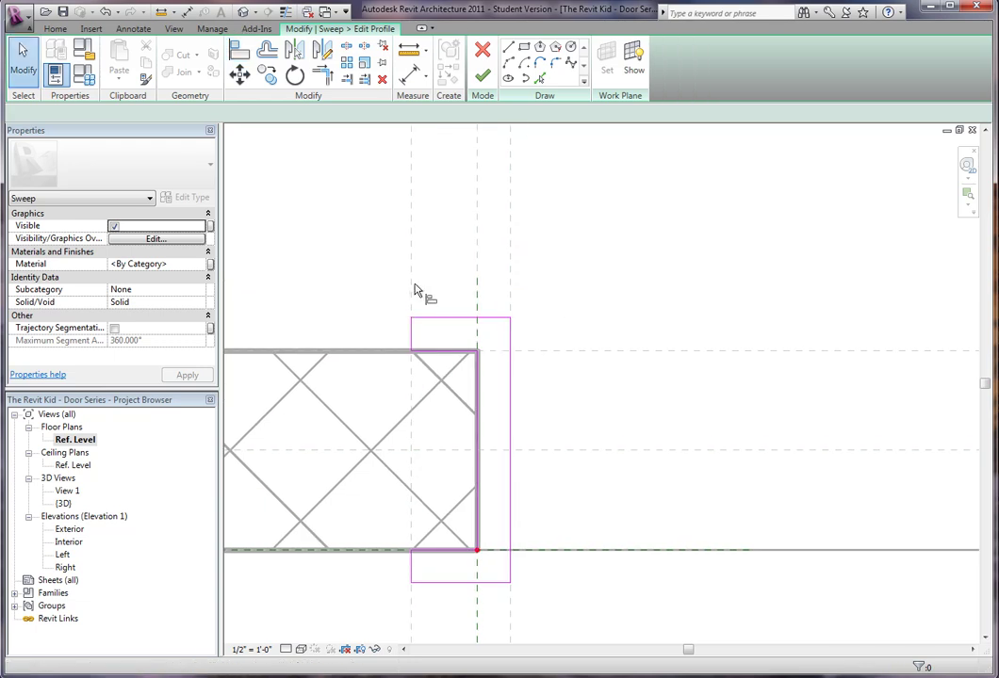
pyautogui.press('a')
pyautogui.press('l')
pyautogui.click(412, 341)
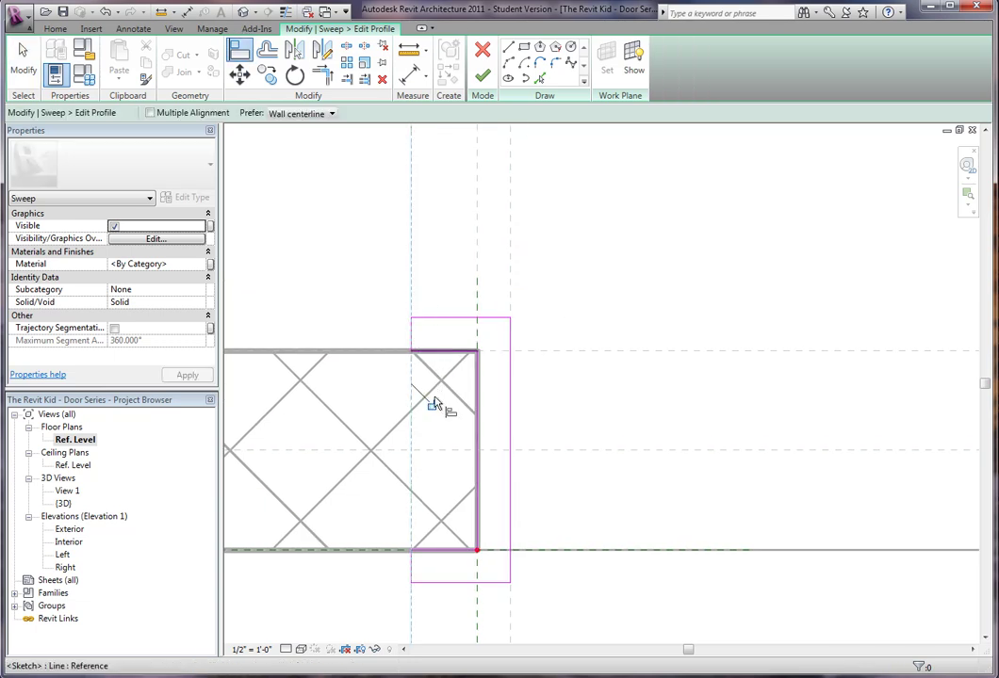
pyautogui.click(431, 403)
pyautogui.click(412, 624)
pyautogui.click(414, 570)
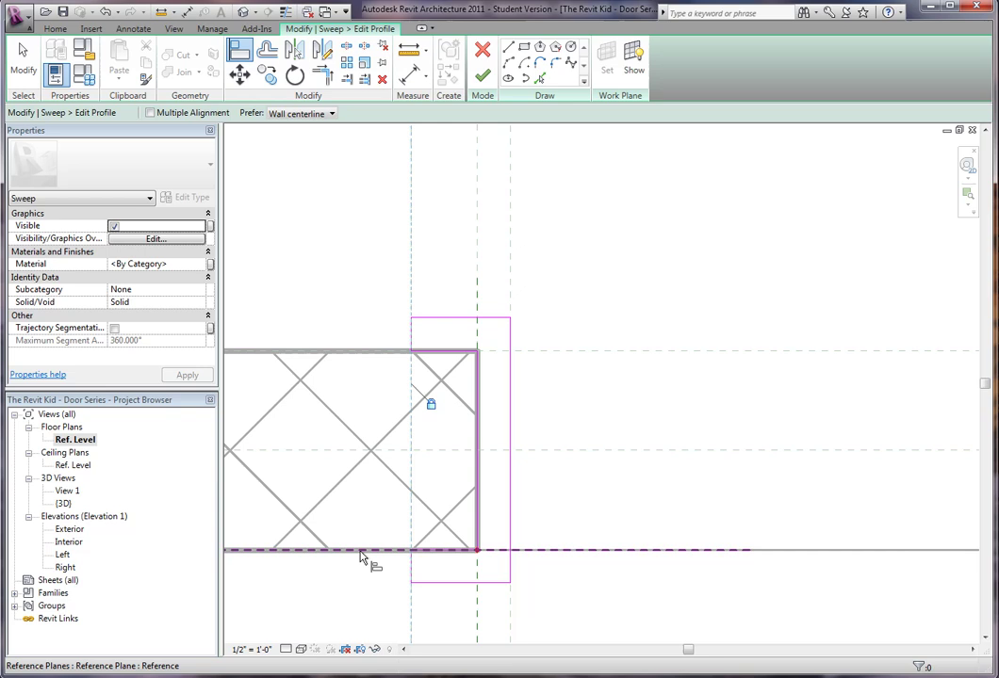
# - Align the profile's return edges with the interior and exterior wall faces and lock the alignments
pyautogui.press('Tab')
pyautogui.press('Tab')
pyautogui.press('Tab')
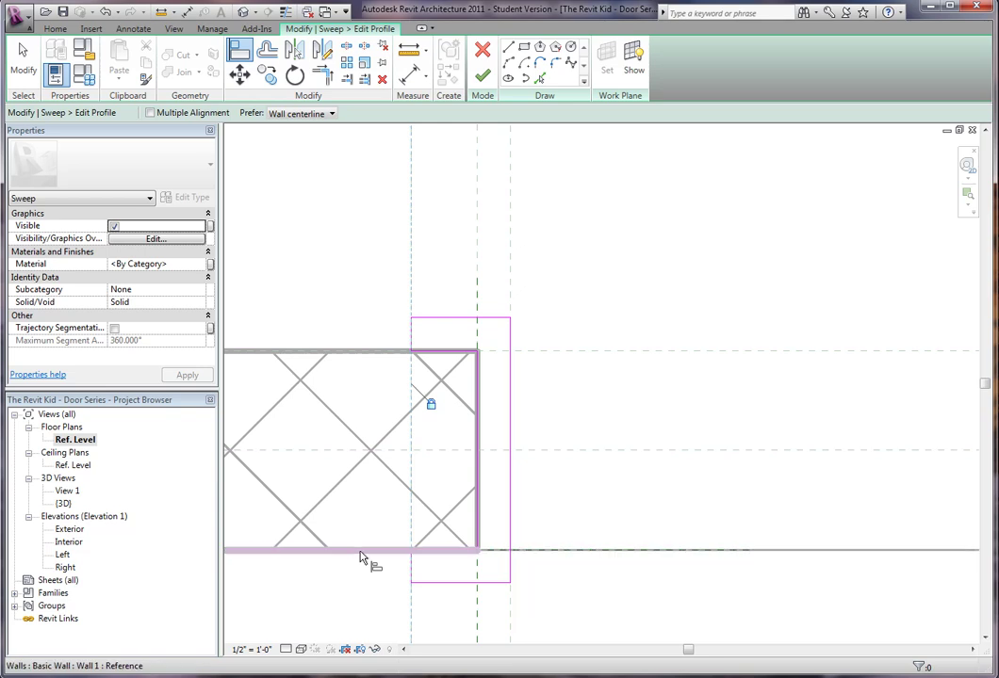
pyautogui.click(359, 557)
pyautogui.click(443, 555)
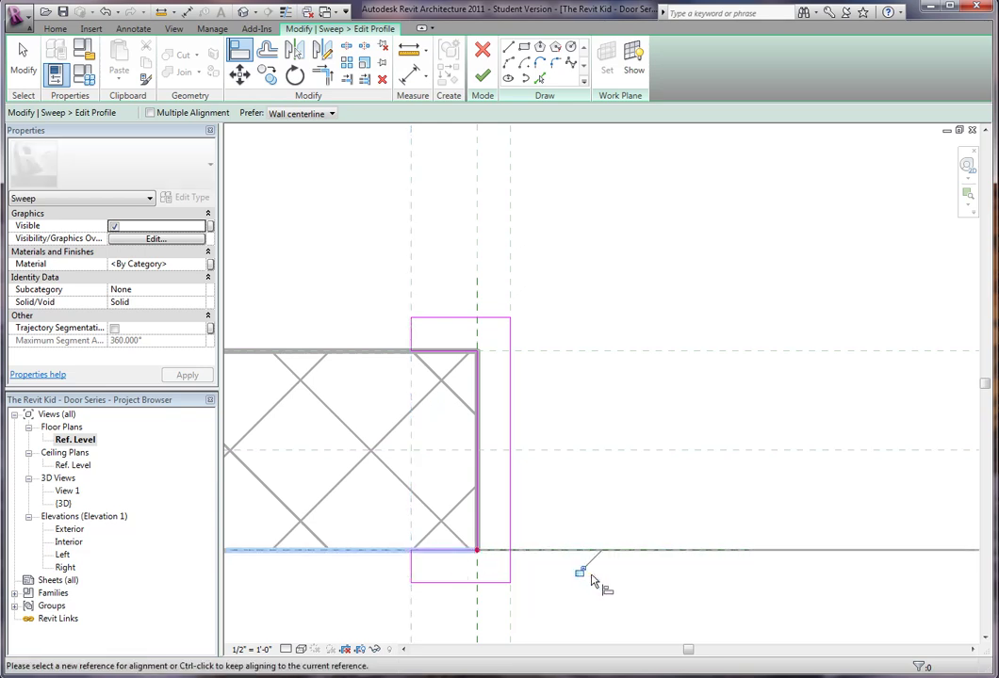
pyautogui.click(365, 353)
pyautogui.click(434, 354)
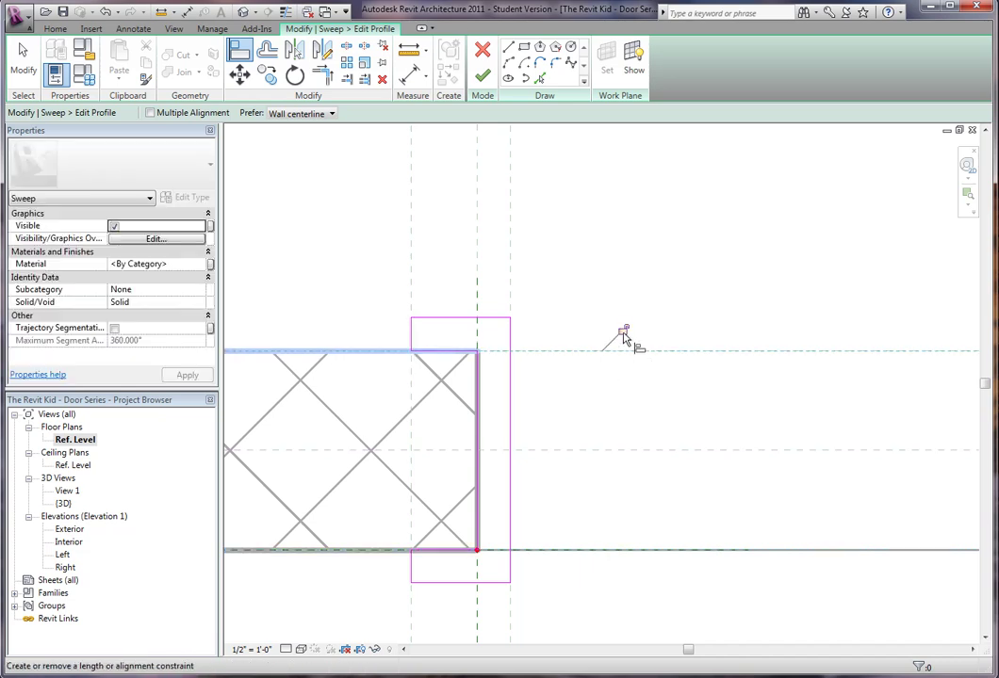
pyautogui.scroll(-1, 631, 397)
pyautogui.scroll(-2, 631, 396)
pyautogui.scroll(2, 631, 412)
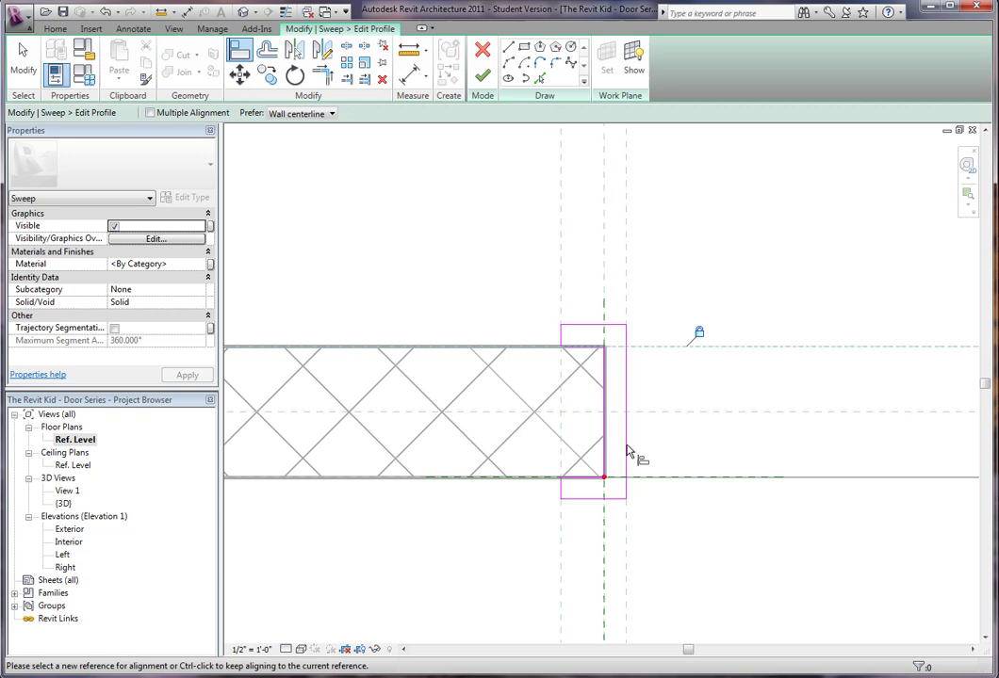
pyautogui.moveTo(640, 453); pyautogui.dragTo(578, 456, button='middle')
pyautogui.scroll(2, 570, 454)
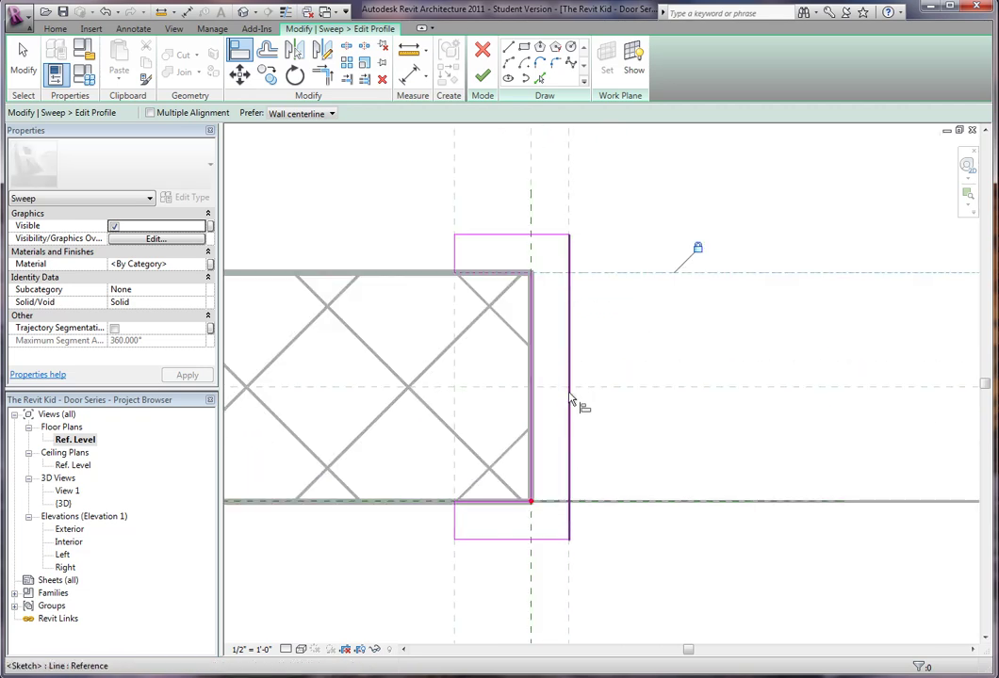
pyautogui.click(570, 405)
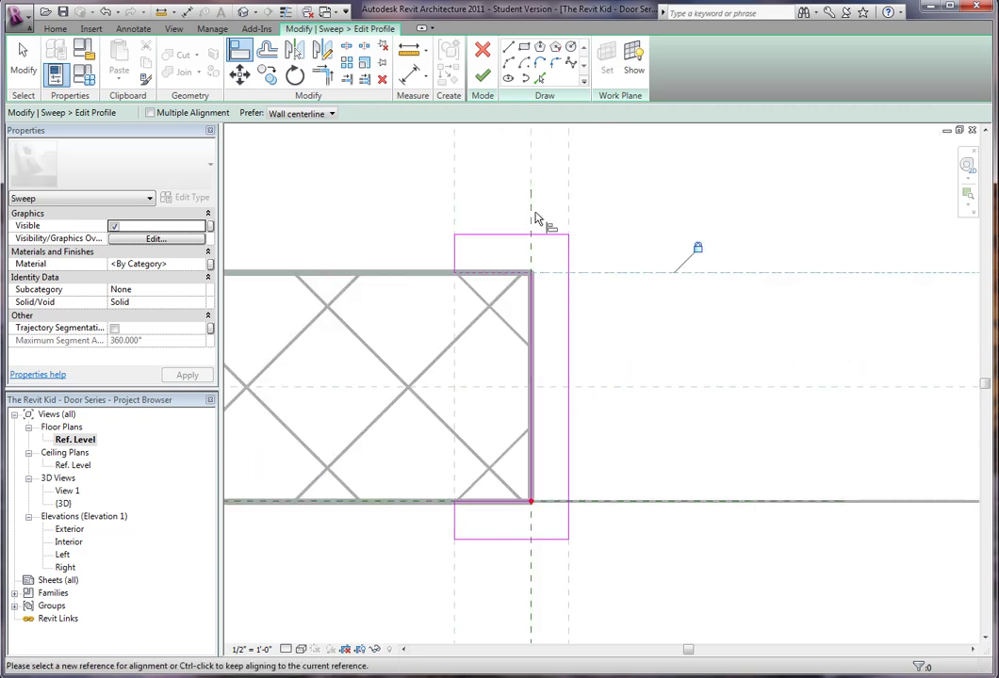
pyautogui.press('Escape')
pyautogui.press('Escape')
pyautogui.scroll(-1, 592, 276)
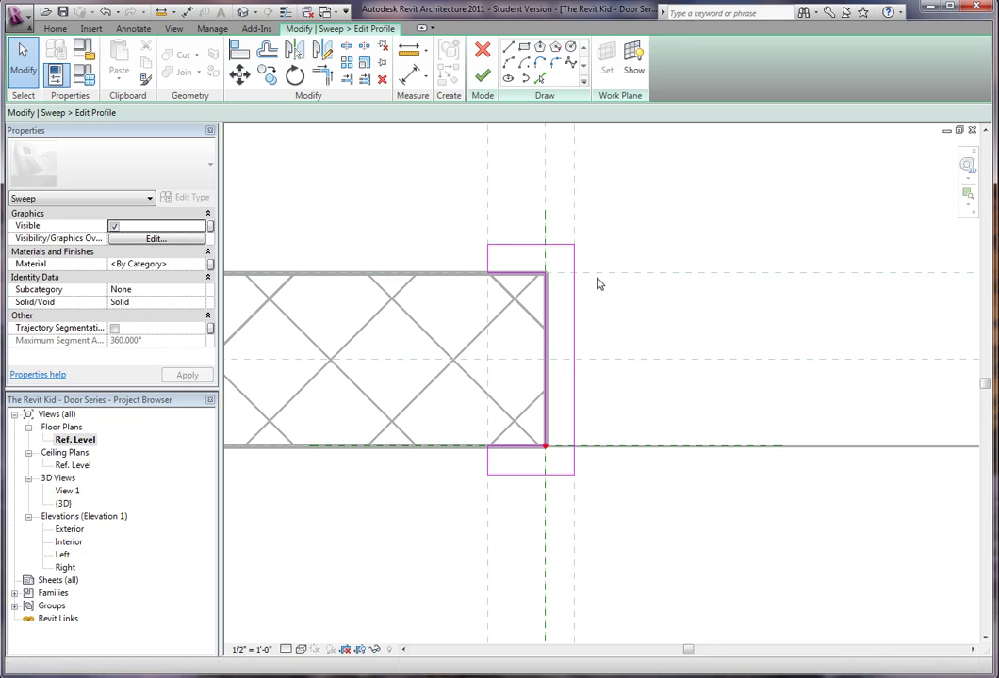
# - Dimension the profile's projection between its exterior outer edge and the exterior wall face
pyautogui.press('a')
pyautogui.press('l')
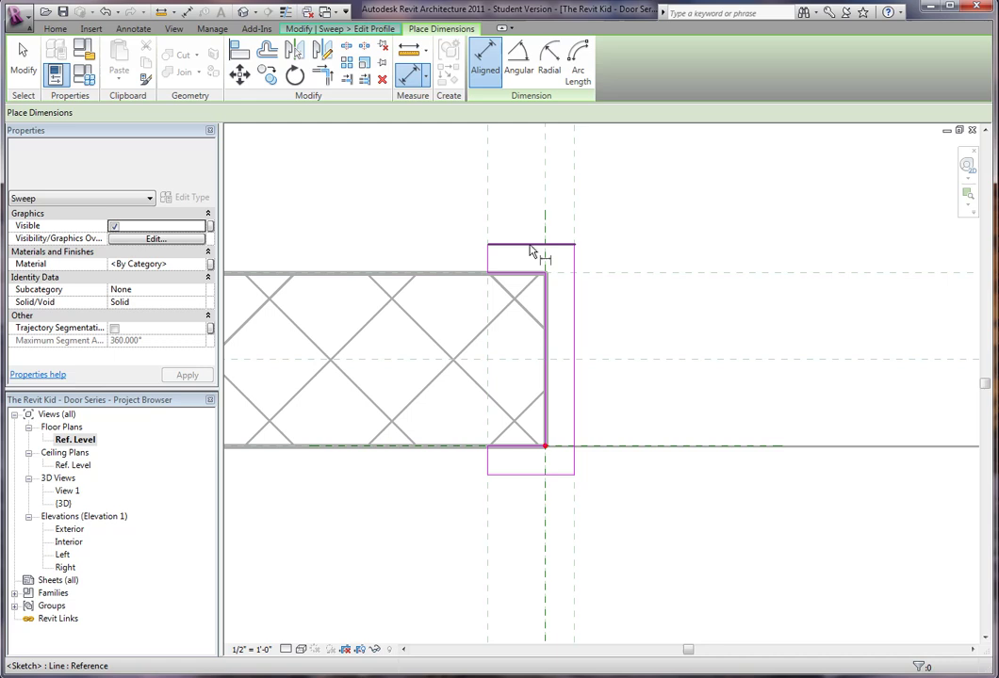
pyautogui.click(530, 246)
pyautogui.click(588, 274)
pyautogui.moveTo(830, 316); pyautogui.dragTo(551, 303, button='middle')
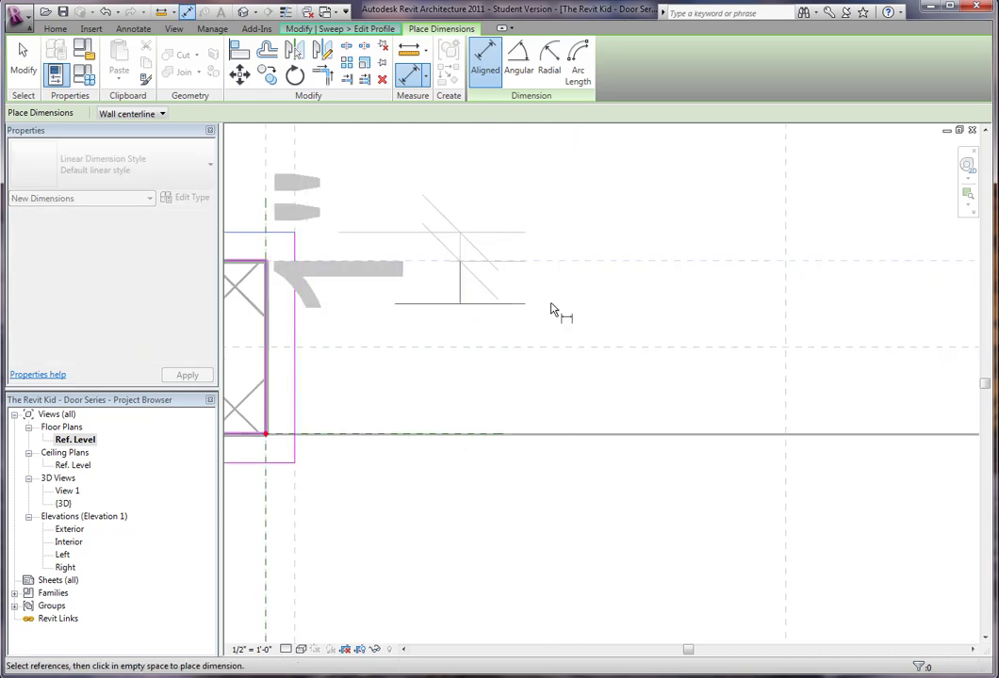
pyautogui.scroll(-2, 553, 311)
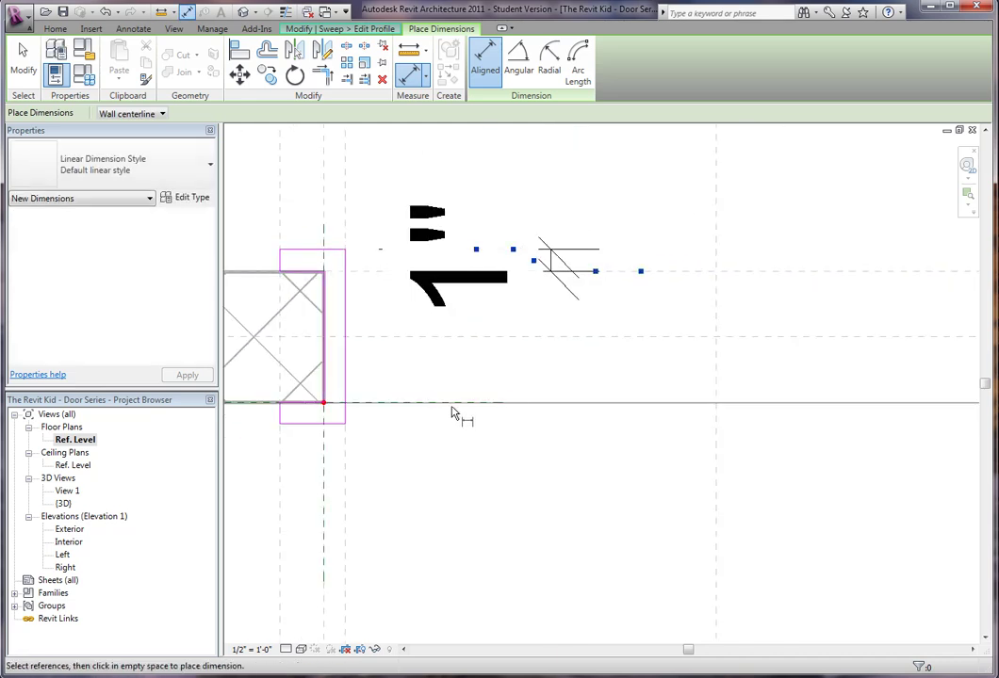
# - Dimension the profile's projection between the interior wall face and its interior outer edge
pyautogui.moveTo(453, 408); pyautogui.dragTo(715, 369, button='middle')
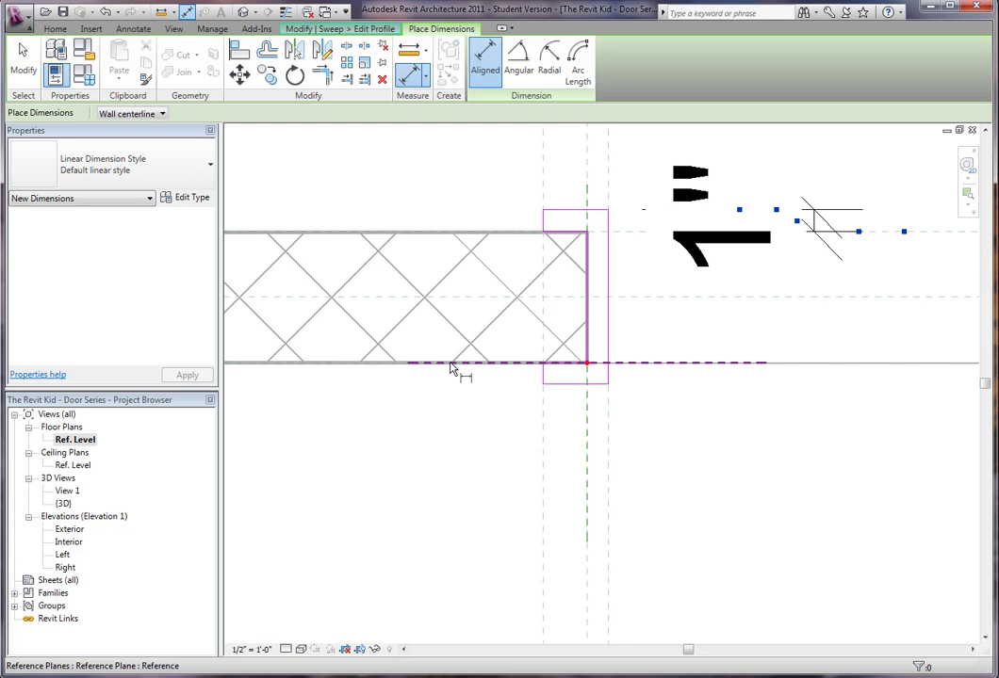
pyautogui.click(429, 366)
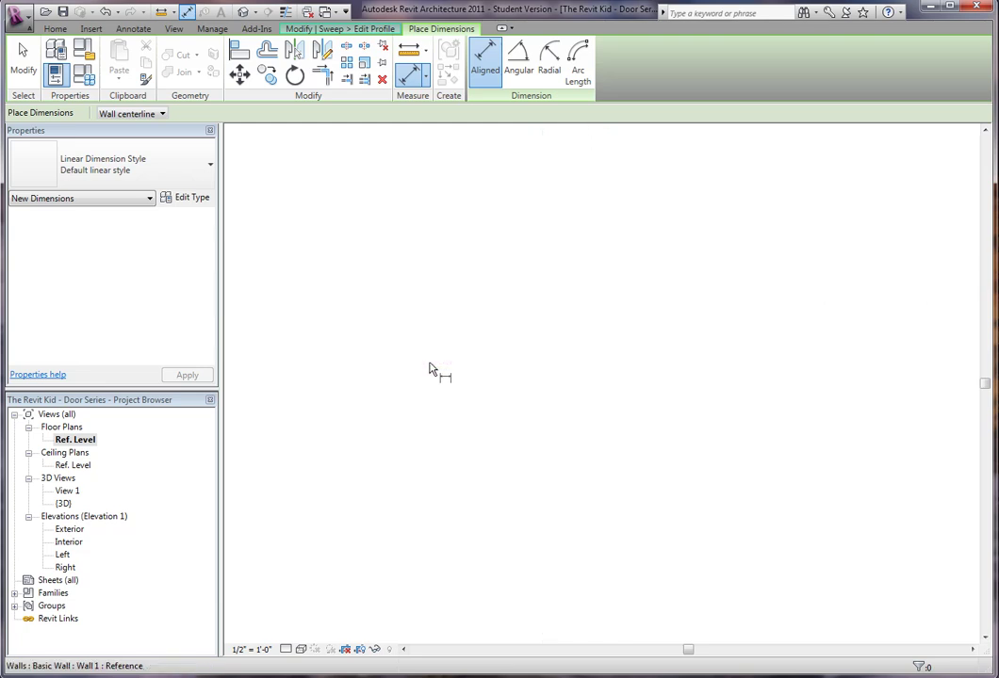
pyautogui.click(397, 431)
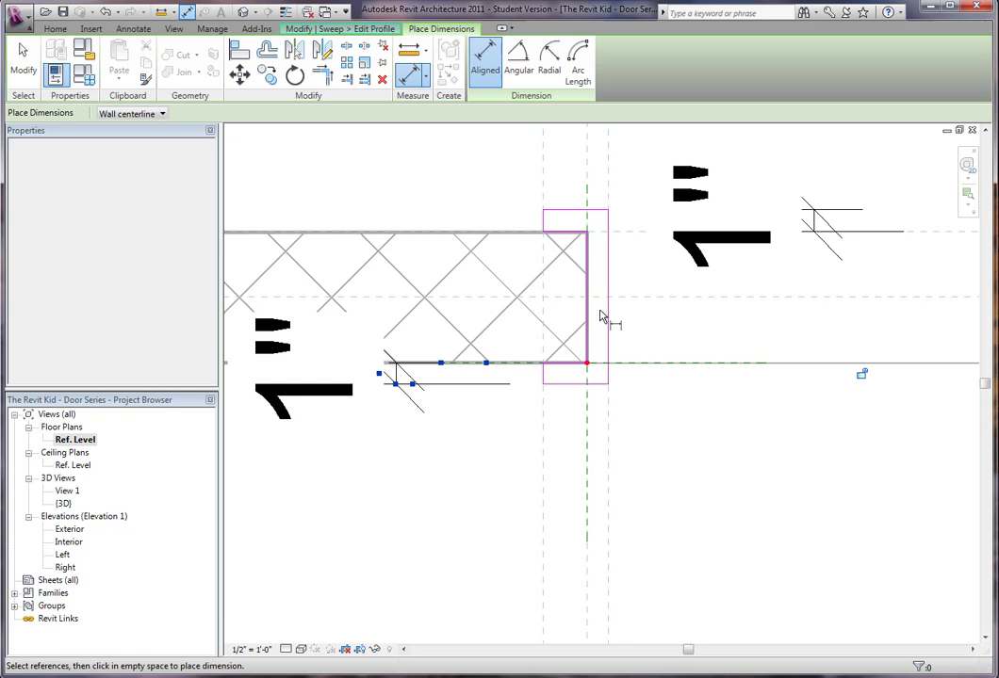
pyautogui.press('Escape')
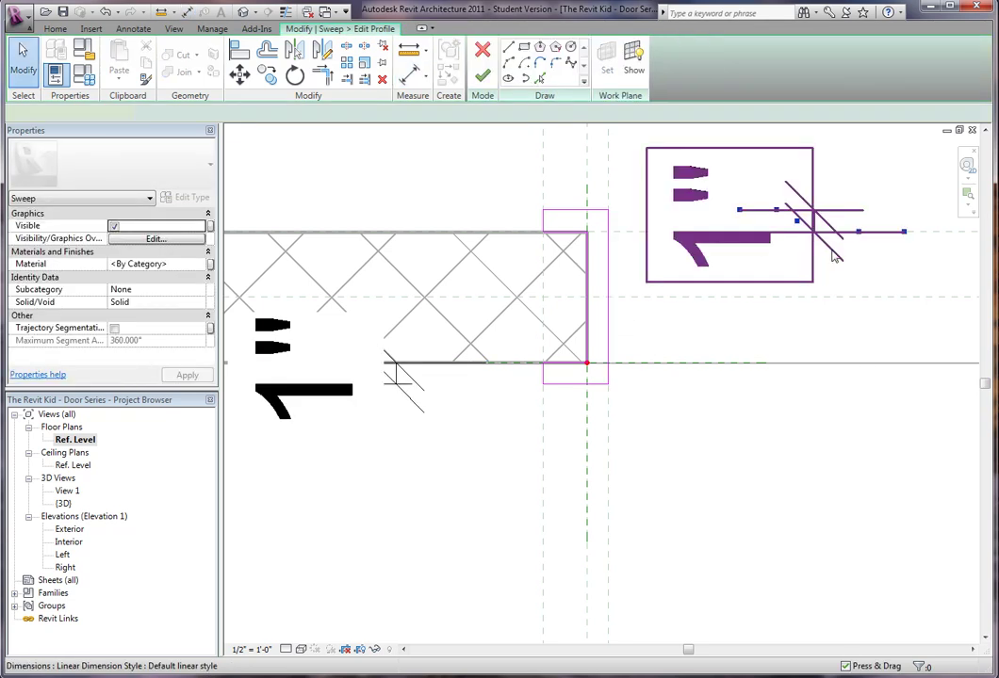
# - Select both profile projection dimensions and label them with the Width parameter
pyautogui.click(826, 235)
pyautogui.moveTo(434, 220); pyautogui.dragTo(395, 235)
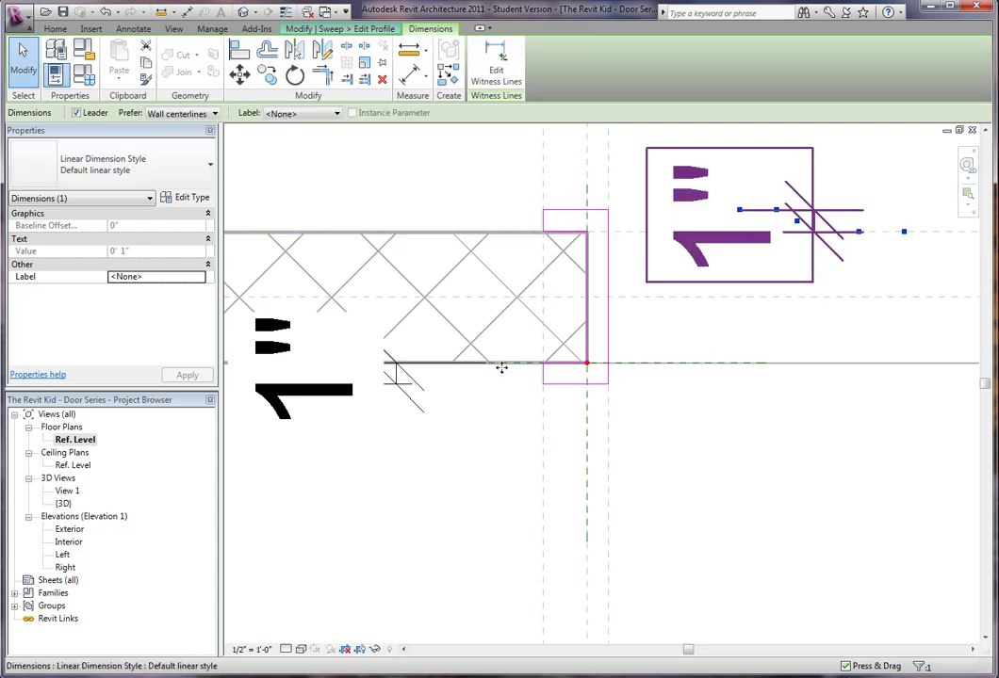
pyautogui.click(305, 408)
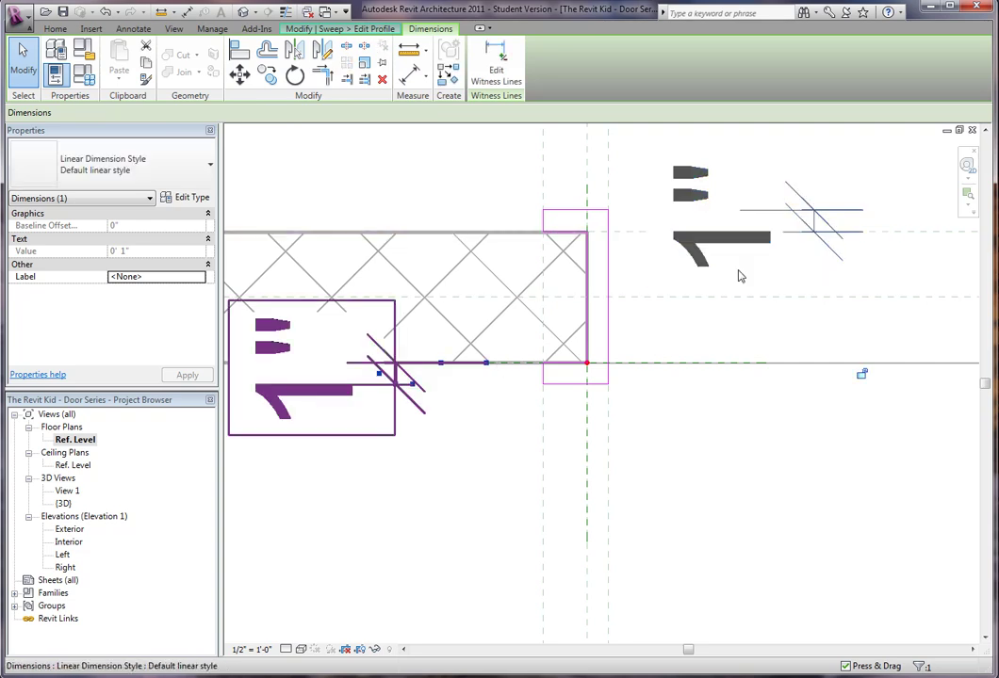
pyautogui.keyDown('ctrl'); pyautogui.click(368, 162); pyautogui.keyUp('ctrl')
pyautogui.click(299, 113)
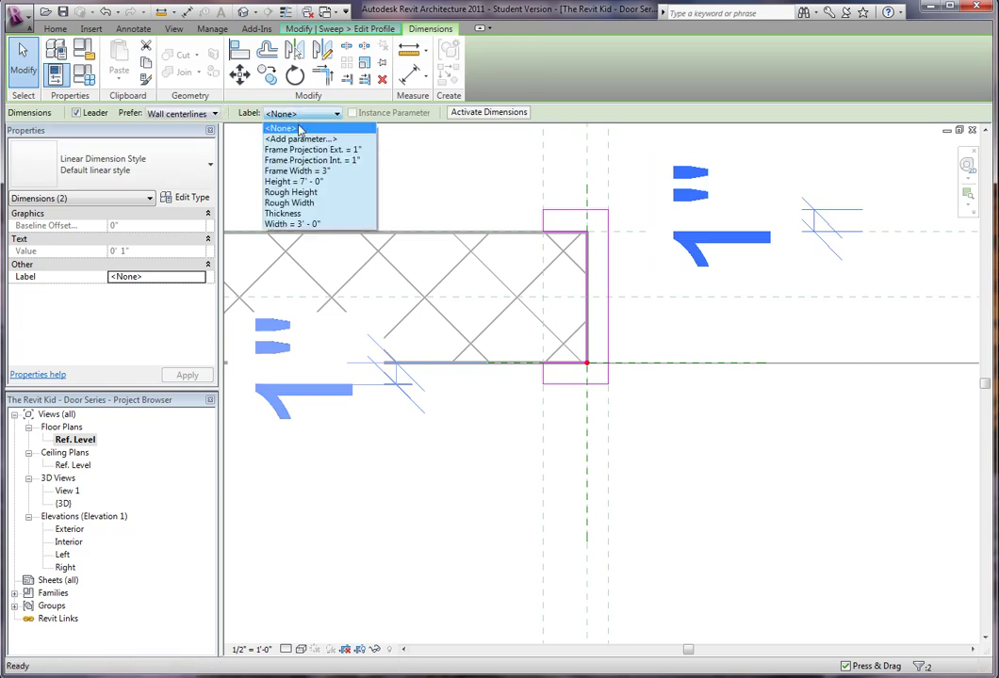
pyautogui.click(349, 162)
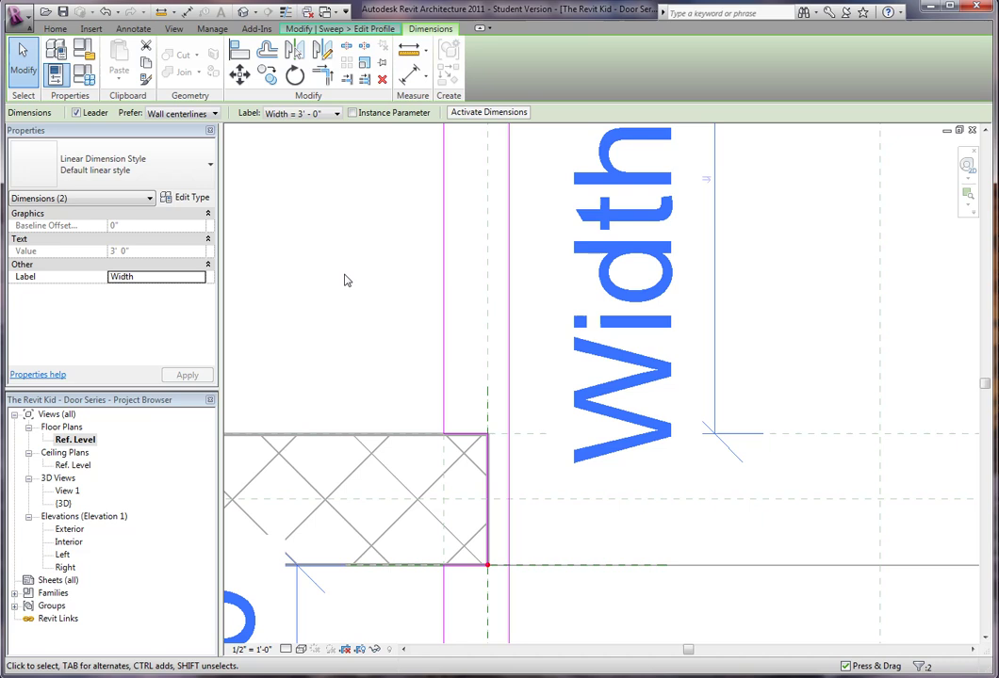
# - Relabel both profile projection dimensions, on the exterior and interior sides, with the Frame Projection Int. parameter
pyautogui.scroll(-4, 345, 280)
pyautogui.moveTo(472, 288); pyautogui.dragTo(698, 288, button='middle')
pyautogui.click(533, 456)
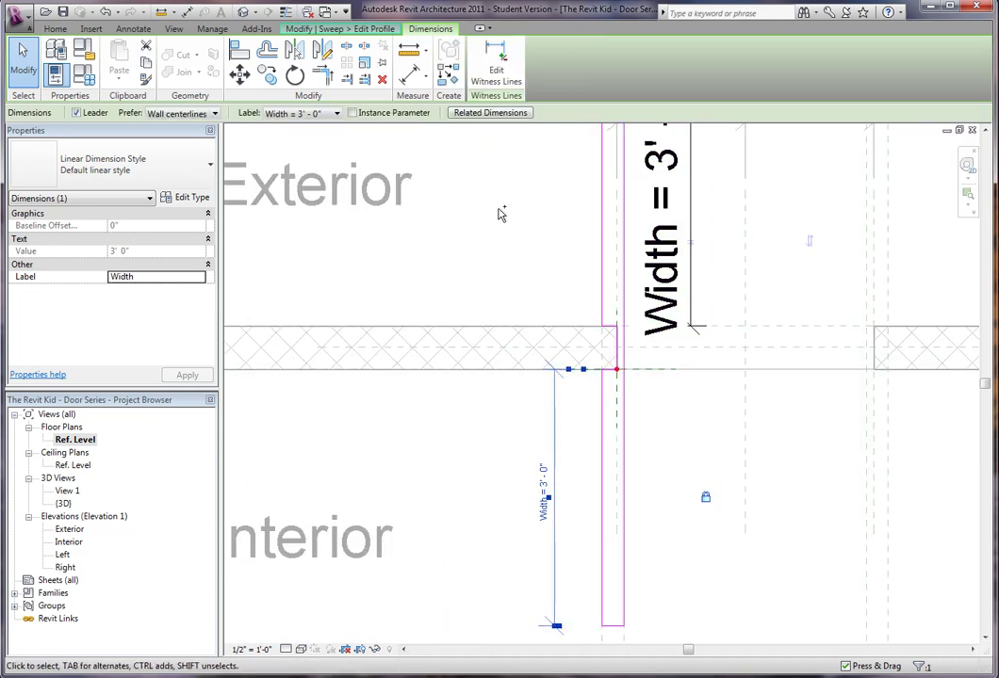
pyautogui.keyDown('ctrl'); pyautogui.click(685, 243); pyautogui.keyUp('ctrl')
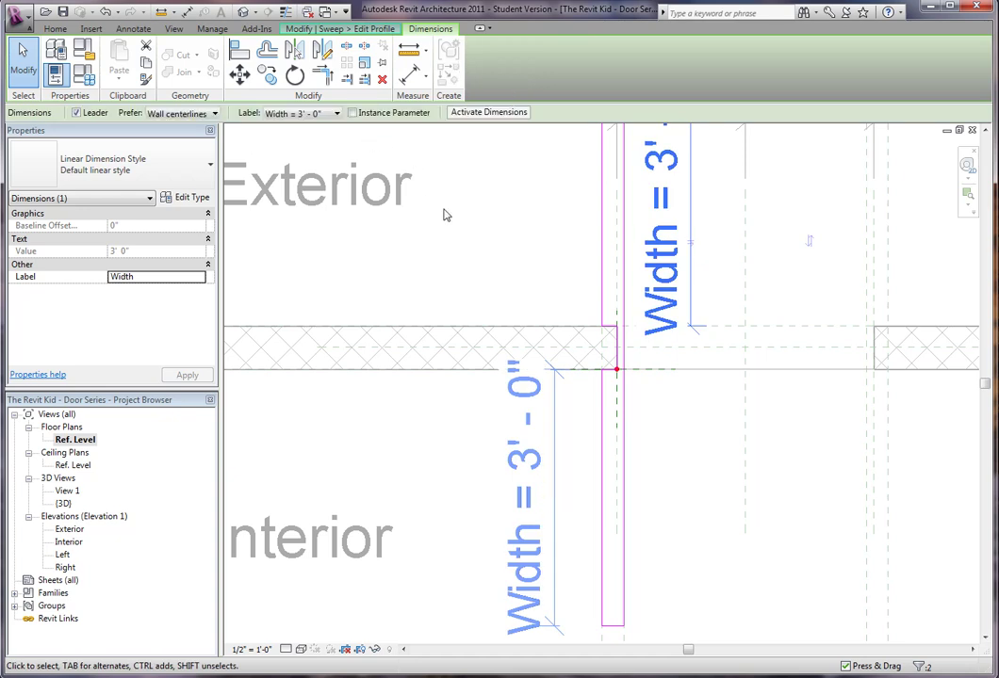
pyautogui.click(307, 114)
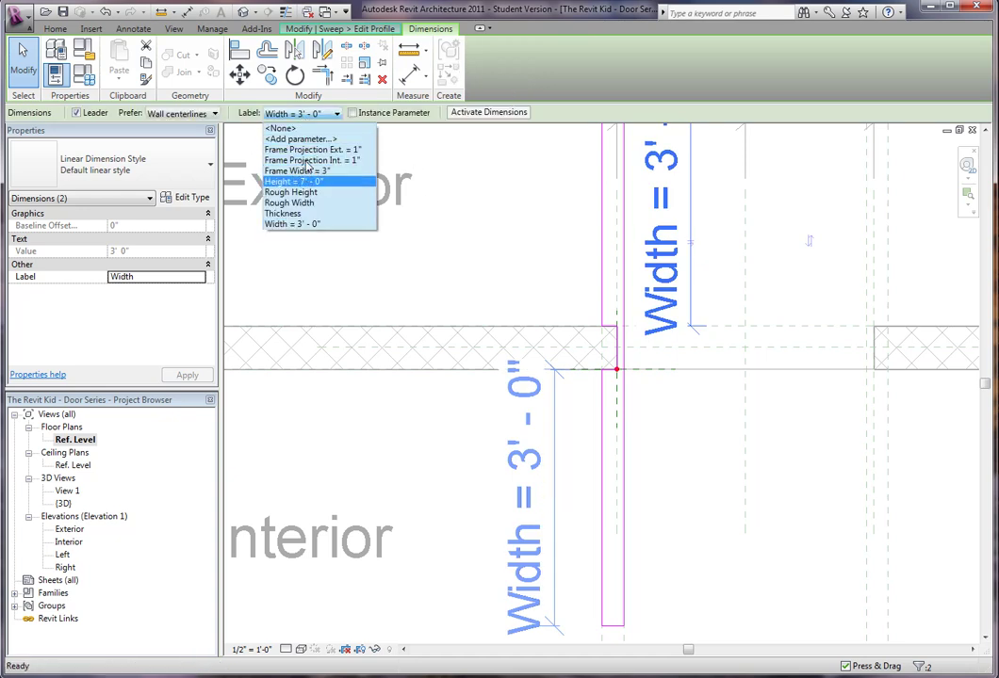
pyautogui.click(304, 160)
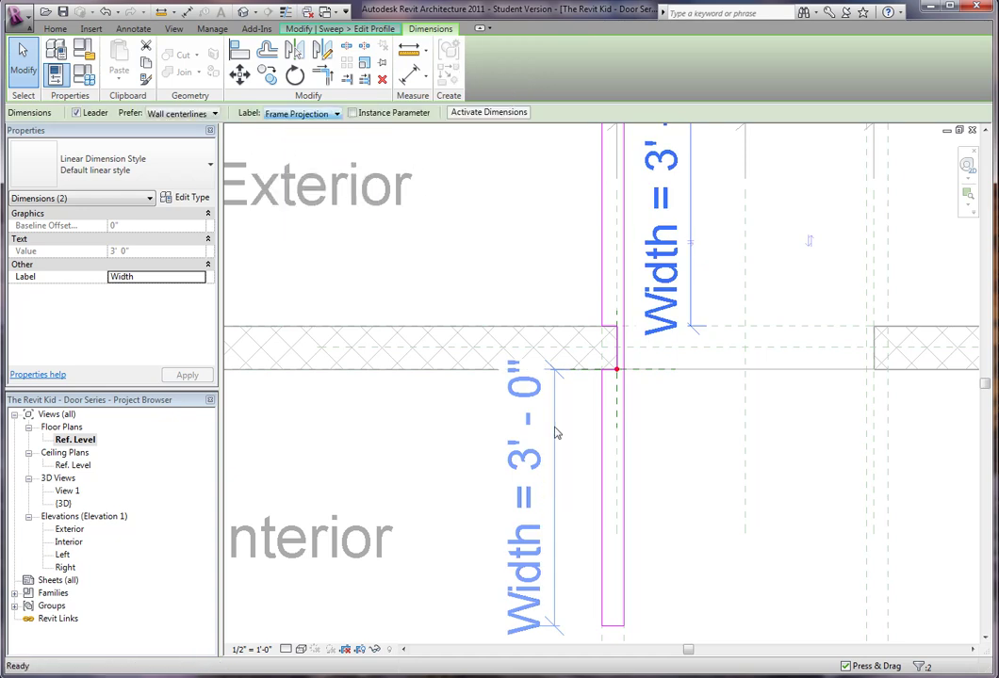
pyautogui.click(746, 513)
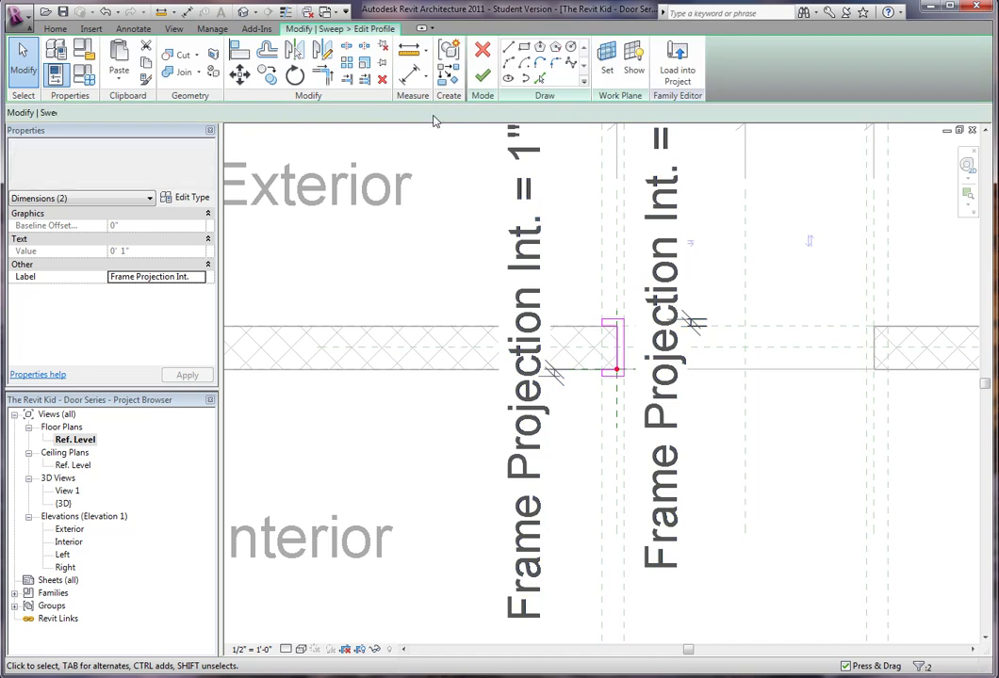
# - Finish the profile sketch and the sweep, and inspect the door frame in the 3D view
pyautogui.click(482, 79)
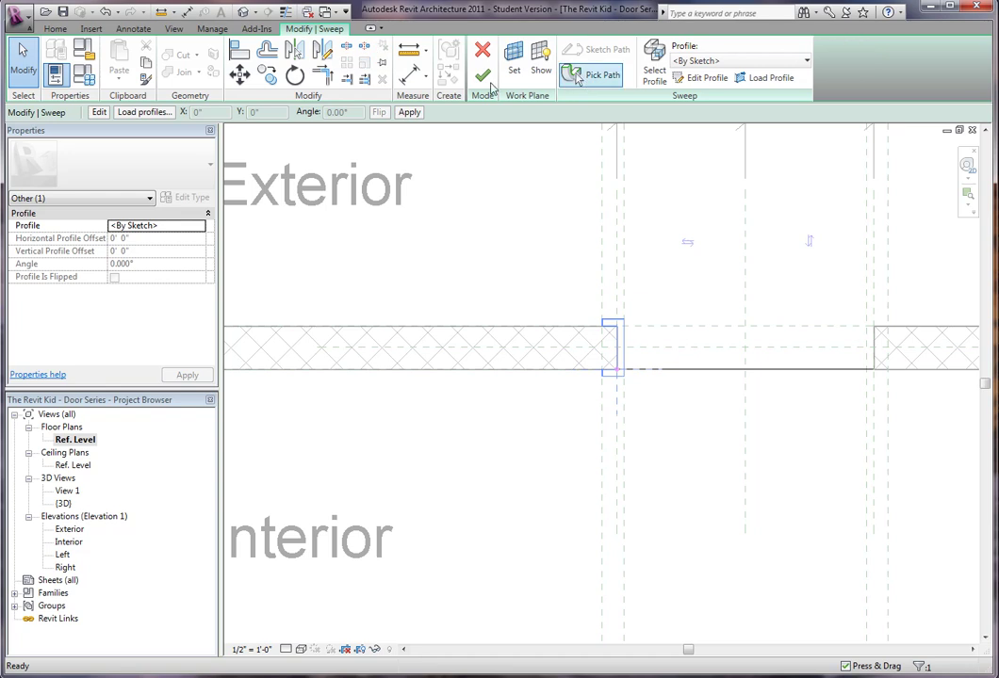
pyautogui.click(482, 75)
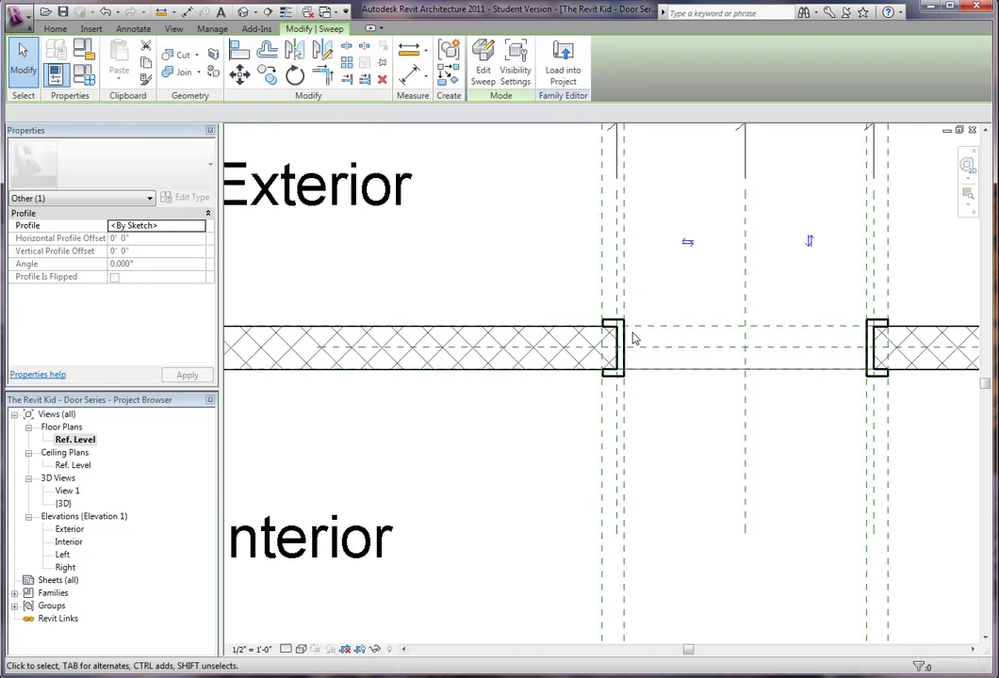
pyautogui.click(242, 13)
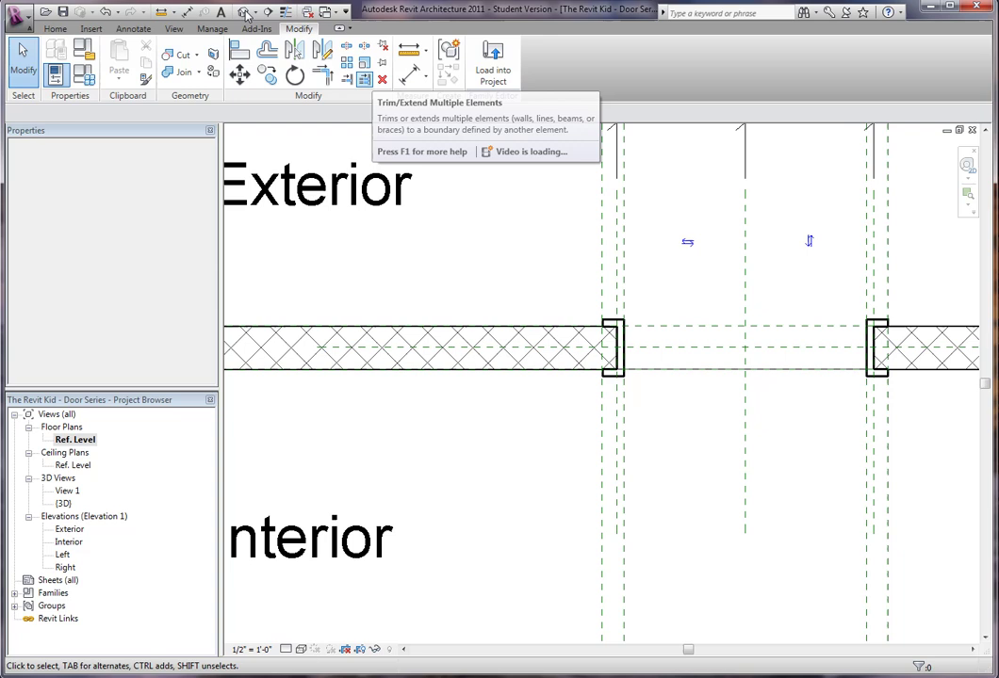
pyautogui.moveTo(553, 548); pyautogui.dragTo(548, 481, button='middle')
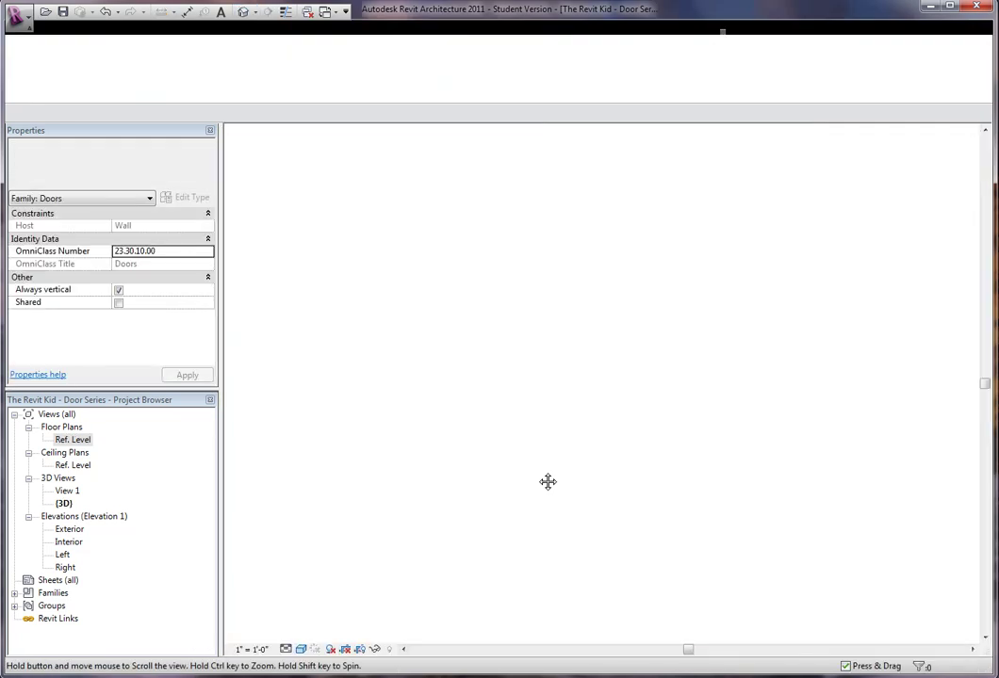
pyautogui.scroll(3, 542, 481)
pyautogui.moveTo(555, 283); pyautogui.dragTo(514, 475, button='middle')
pyautogui.scroll(-4, 514, 474)
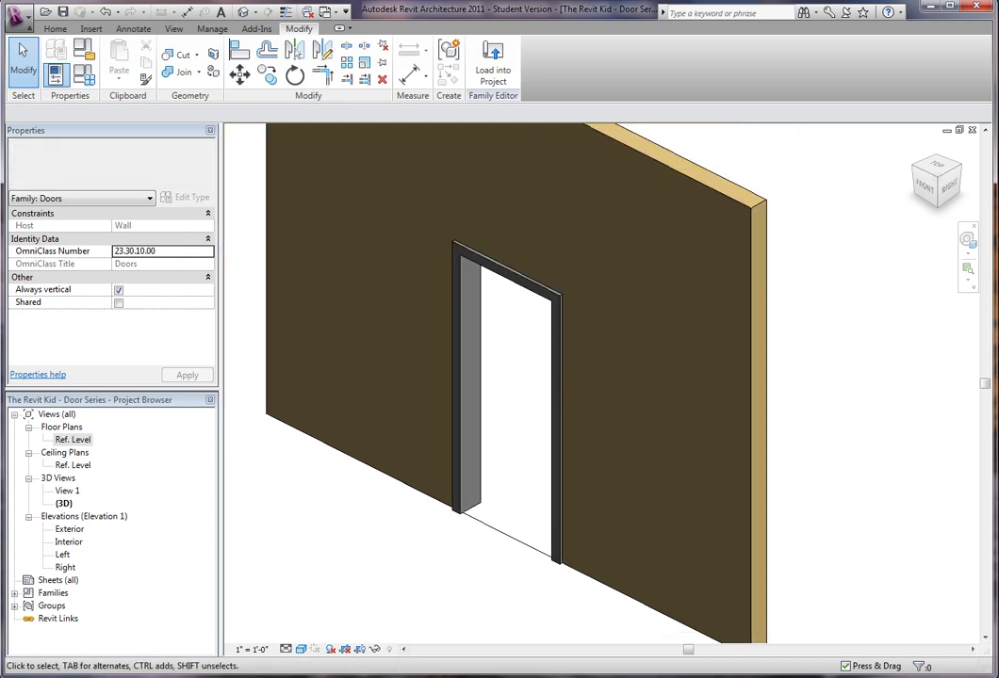
# - Open the Exterior elevation and examine how the swept frame sits on its reference planes
pyautogui.doubleClick(67, 530)
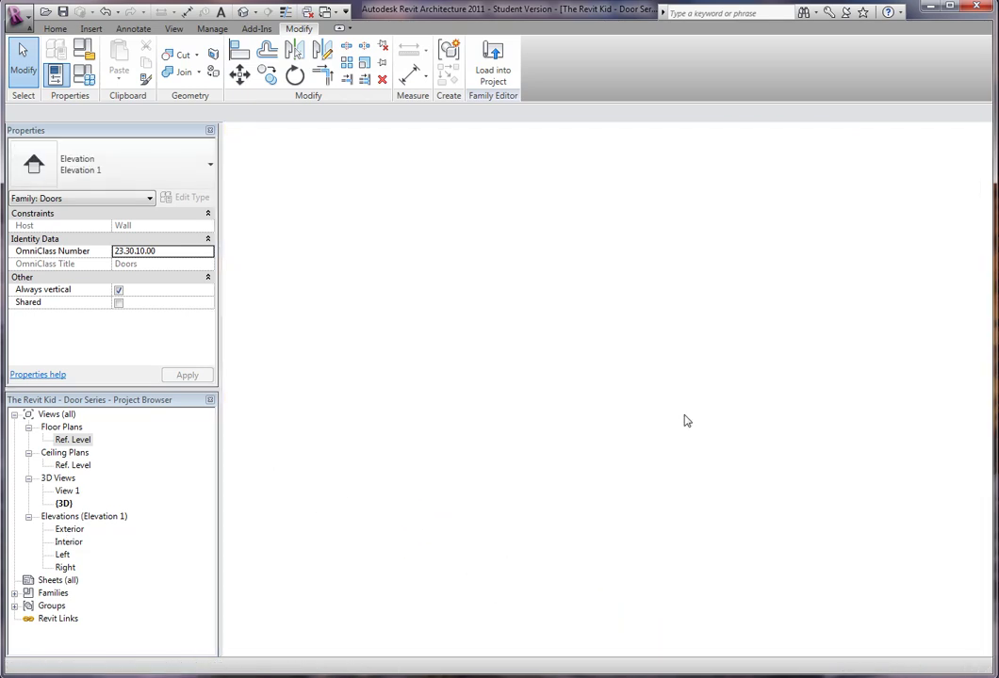
pyautogui.scroll(3, 617, 196)
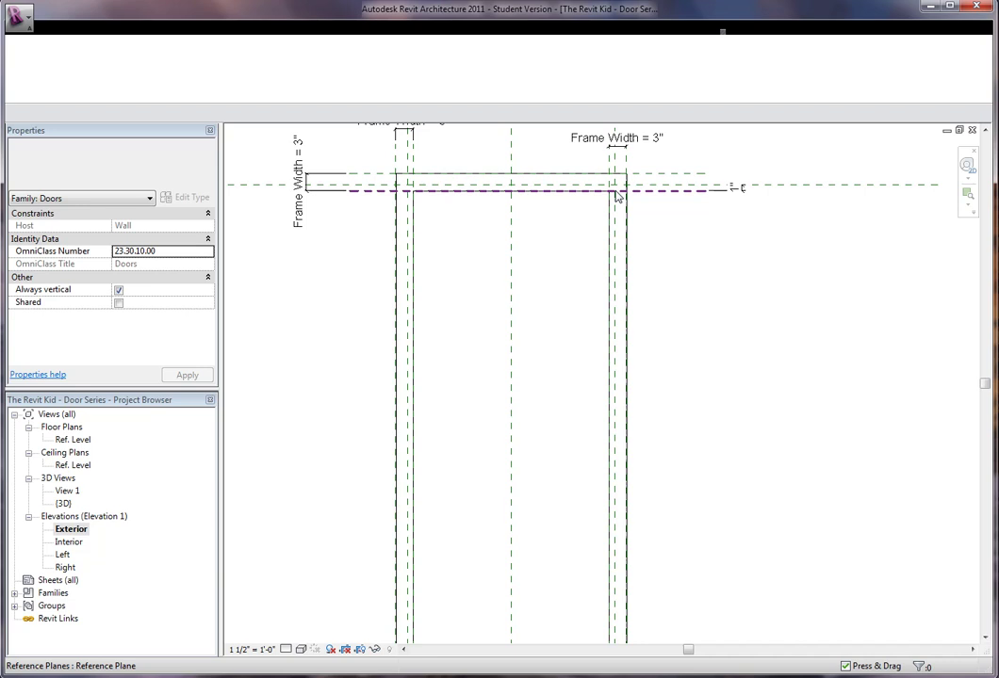
pyautogui.scroll(3, 623, 339)
pyautogui.scroll(-3, 624, 340)
pyautogui.moveTo(618, 337); pyautogui.dragTo(553, 282, button='middle')
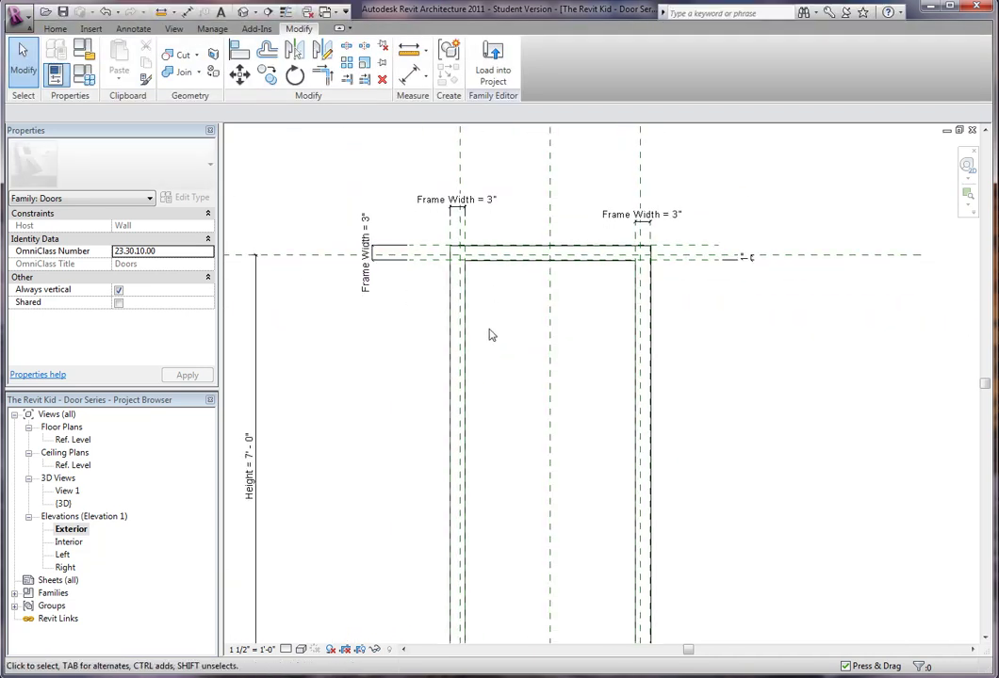
pyautogui.moveTo(490, 335); pyautogui.dragTo(504, 250, button='middle')
pyautogui.scroll(-2, 495, 397)
pyautogui.moveTo(523, 382); pyautogui.dragTo(506, 414, button='middle')
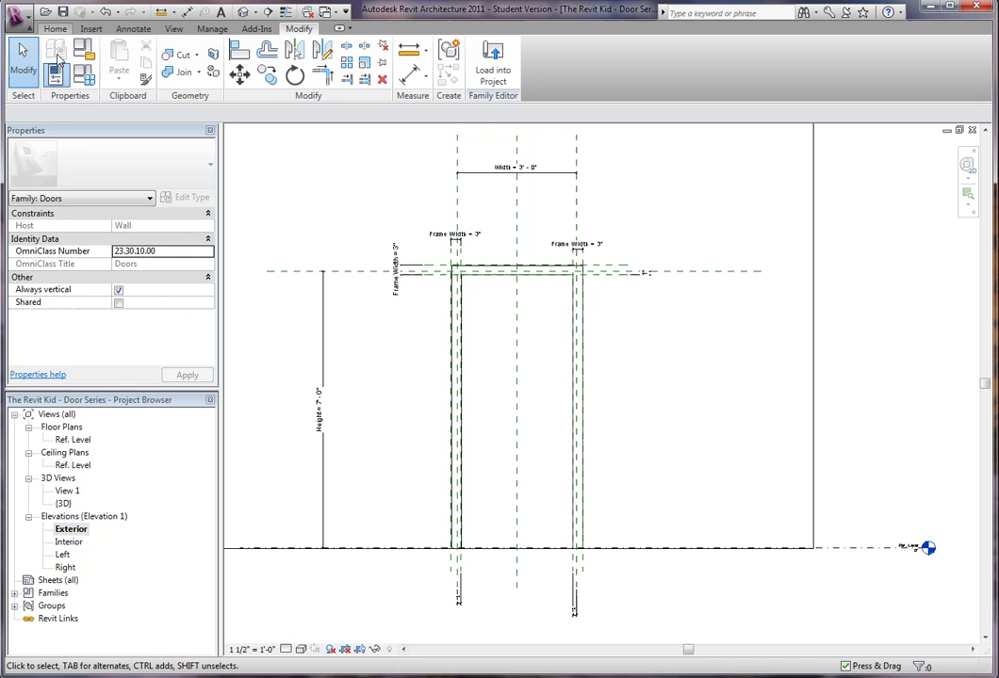
# - Flex the family's parameters: set Width to 4' 0", return it to 3' 0", and set Height to 6' 0"
pyautogui.press('f')
pyautogui.press('t')
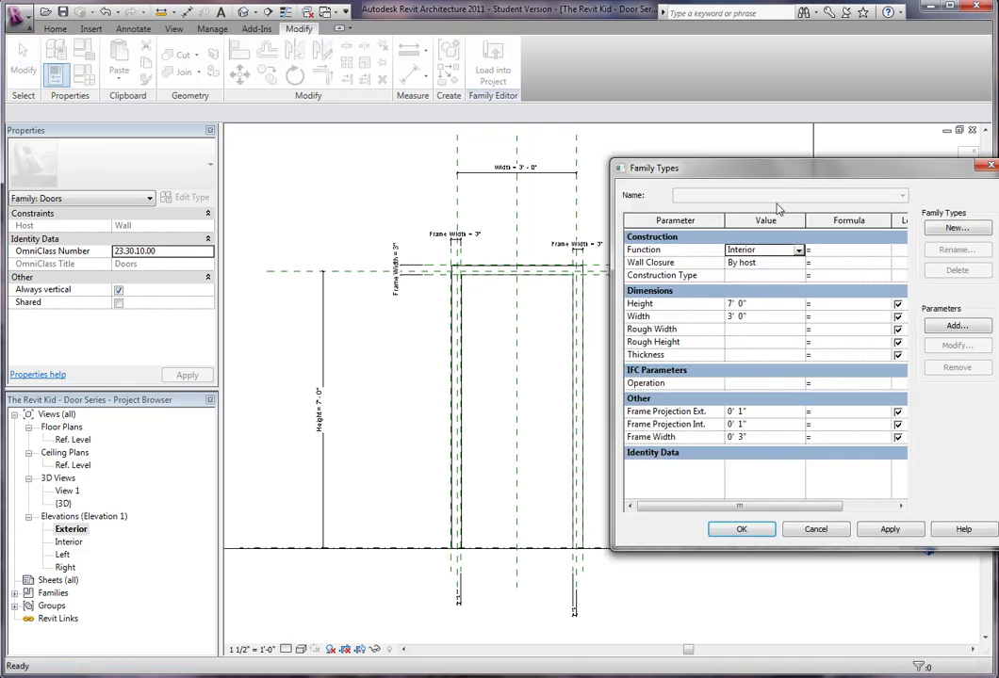
pyautogui.moveTo(759, 162); pyautogui.dragTo(776, 161)
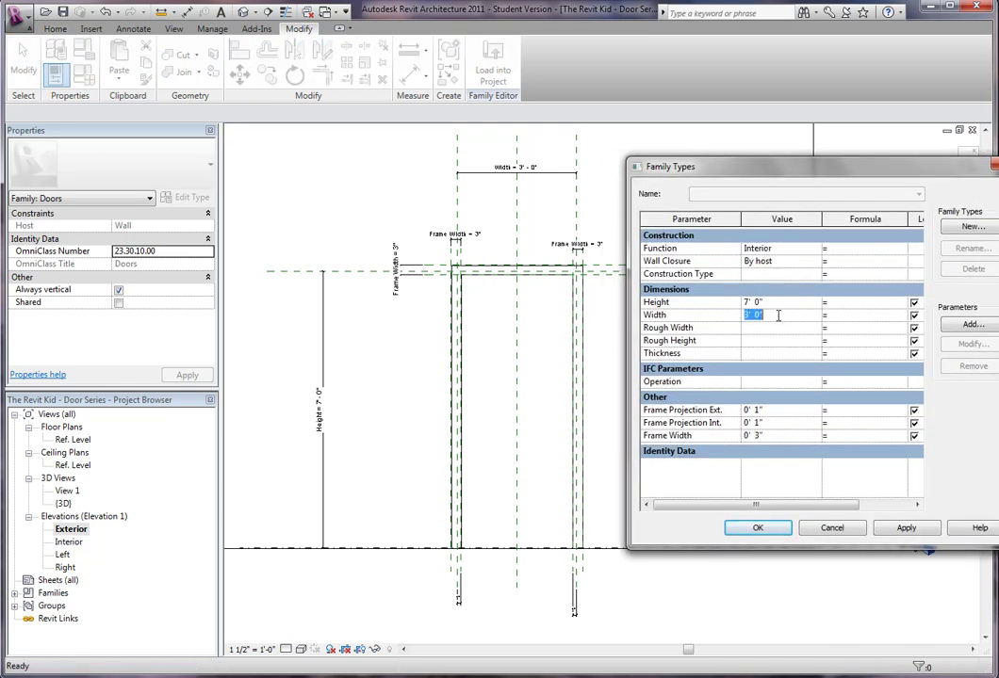
pyautogui.click(906, 529)
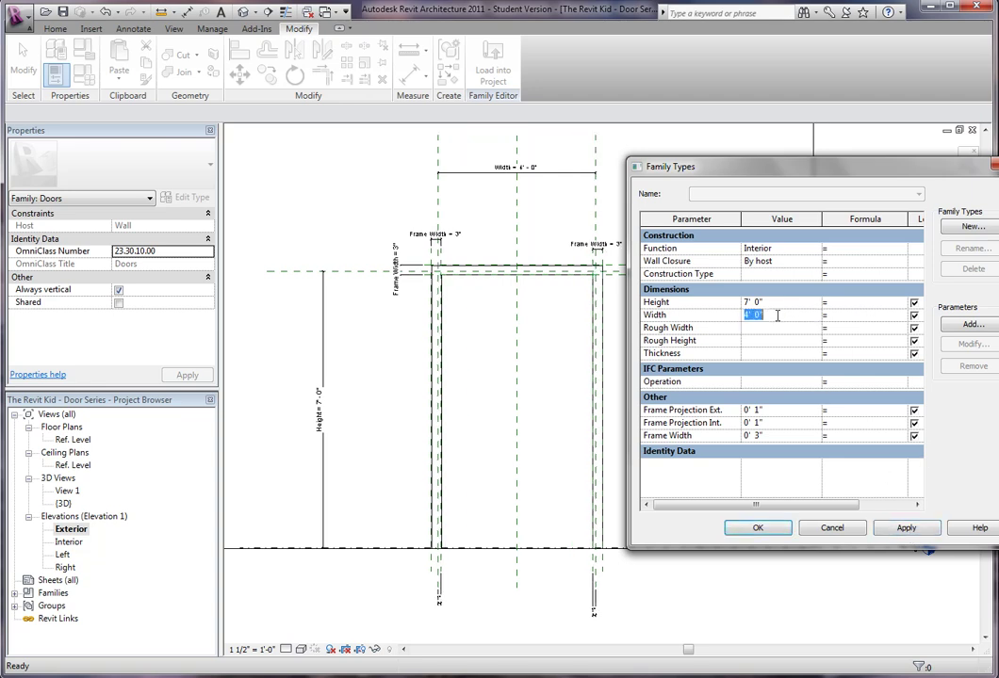
pyautogui.click(786, 303)
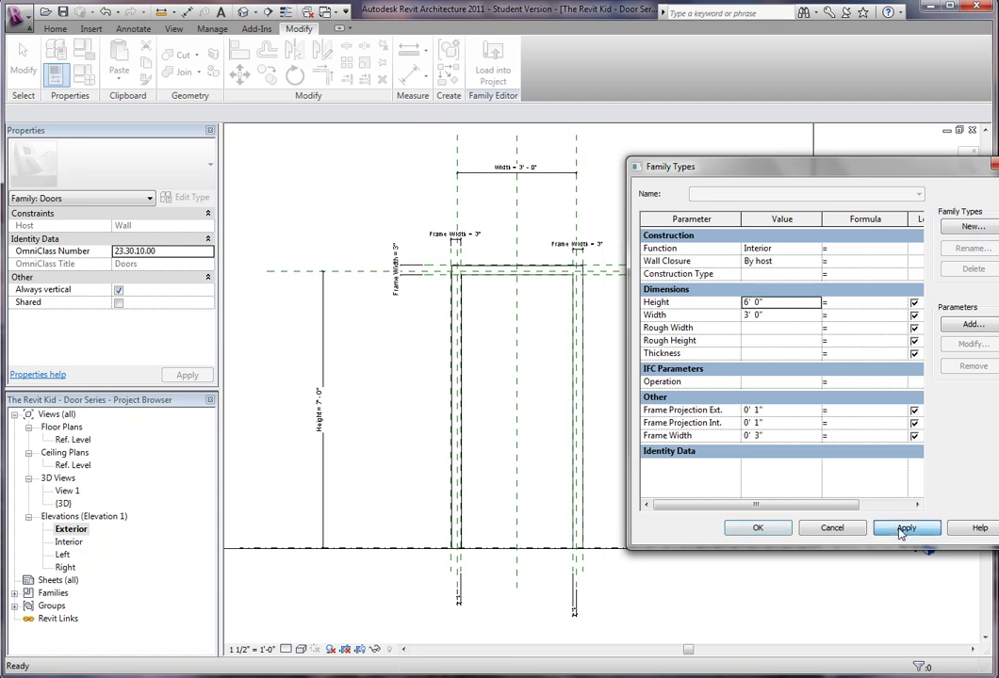
pyautogui.click(759, 529)
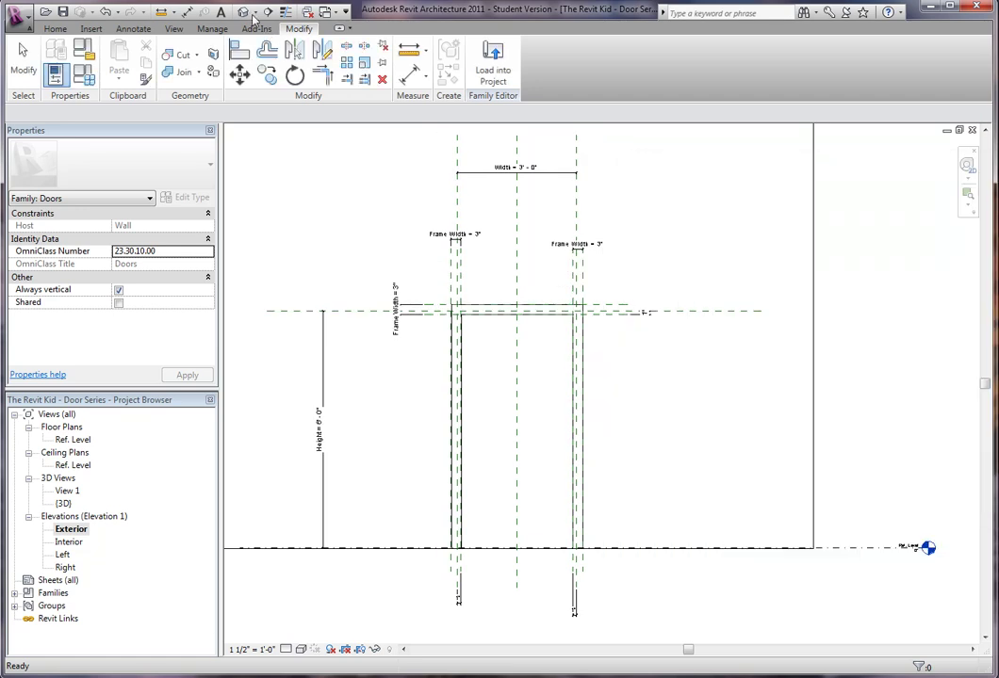
# - Check the frame in 3D and load the family into Project1, overwriting the existing version and its parameter values
pyautogui.click(246, 13)
pyautogui.moveTo(539, 364); pyautogui.dragTo(440, 348, button='middle')
pyautogui.scroll(2, 438, 353)
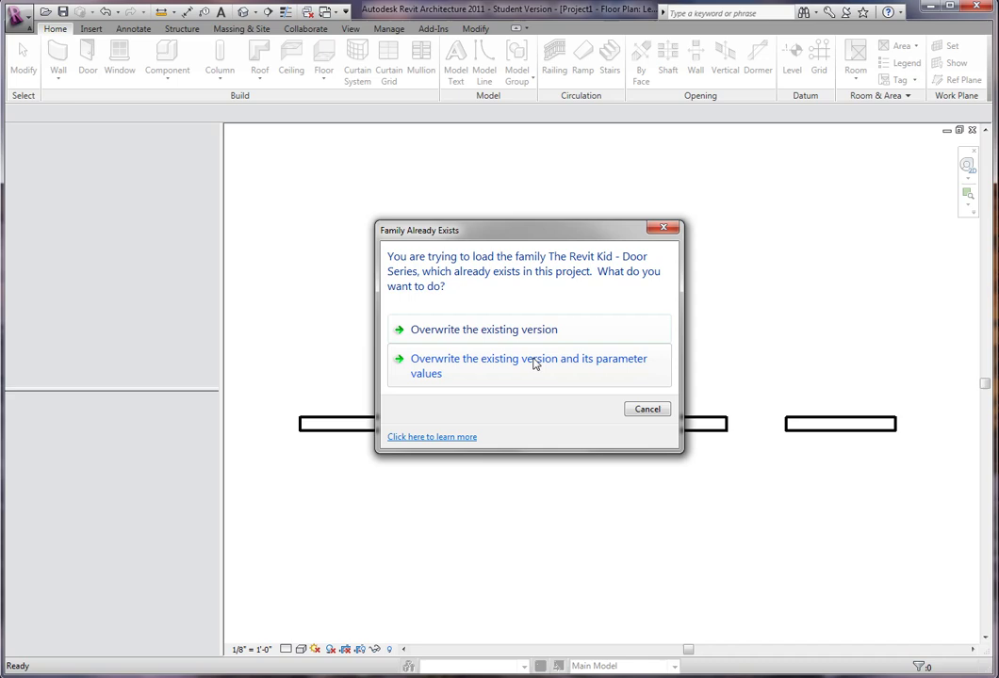
pyautogui.click(538, 367)
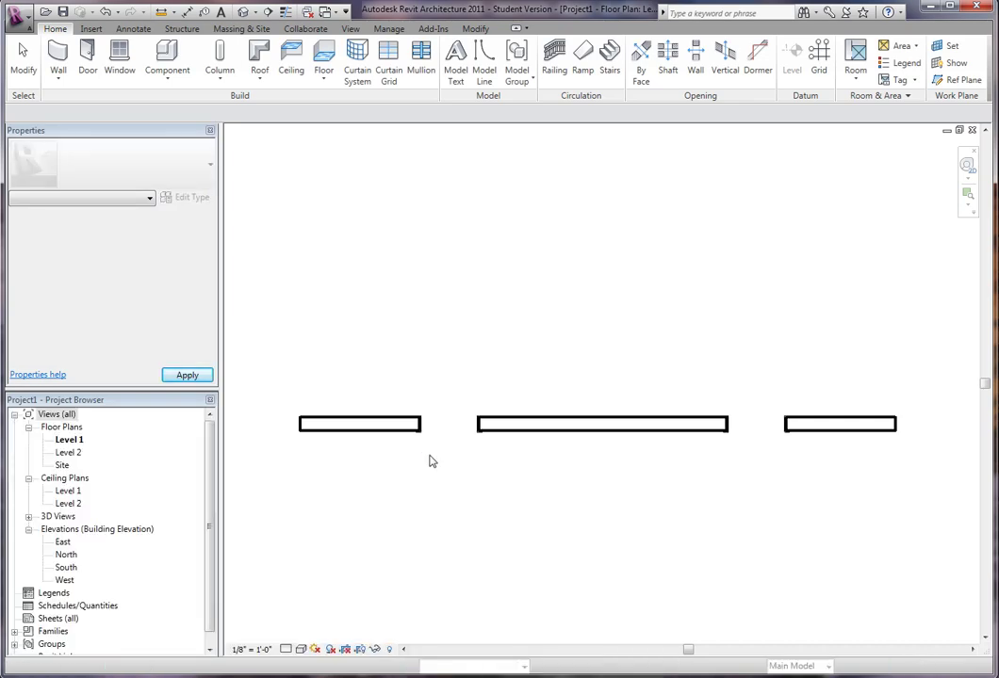
# - Set the Level 1 floor plan's view scale to 1/4" = 1'-0"
pyautogui.scroll(5, 430, 462)
pyautogui.scroll(3, 438, 462)
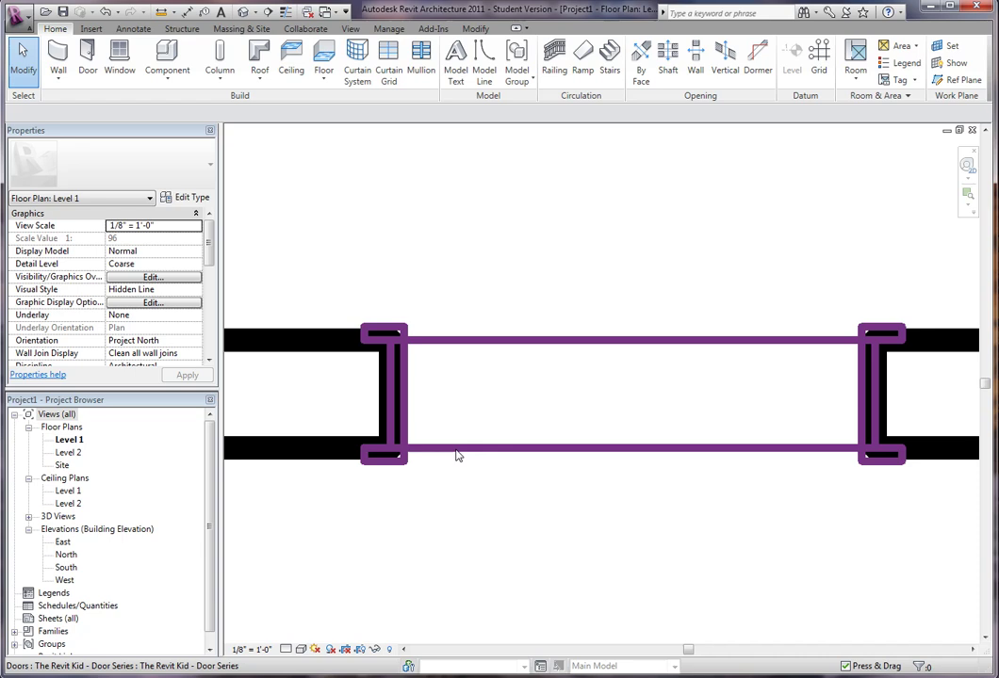
pyautogui.click(251, 651)
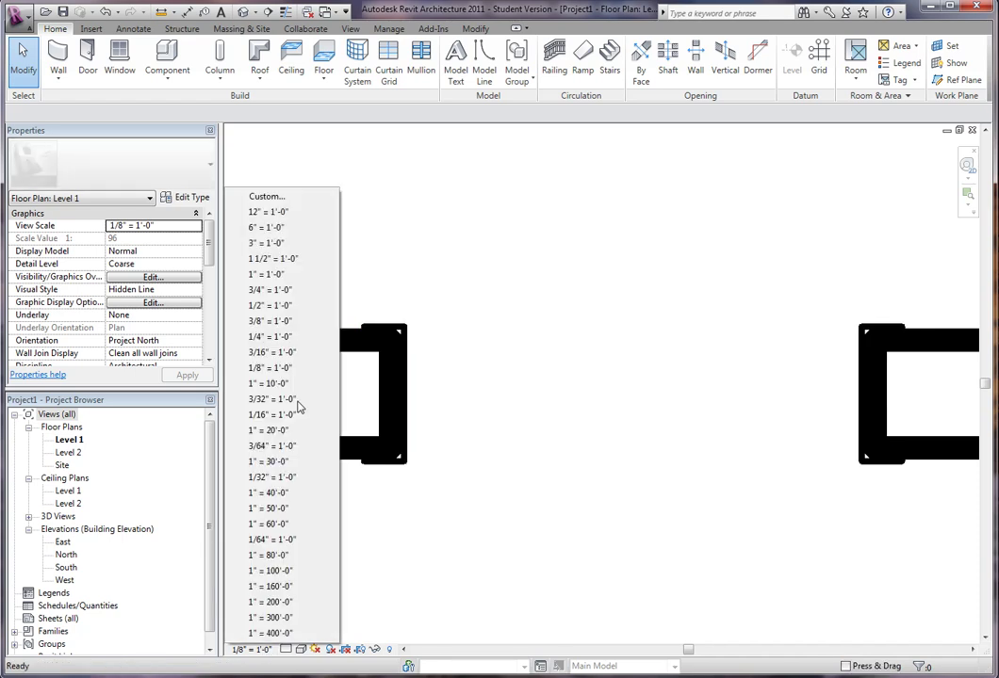
pyautogui.click(271, 337)
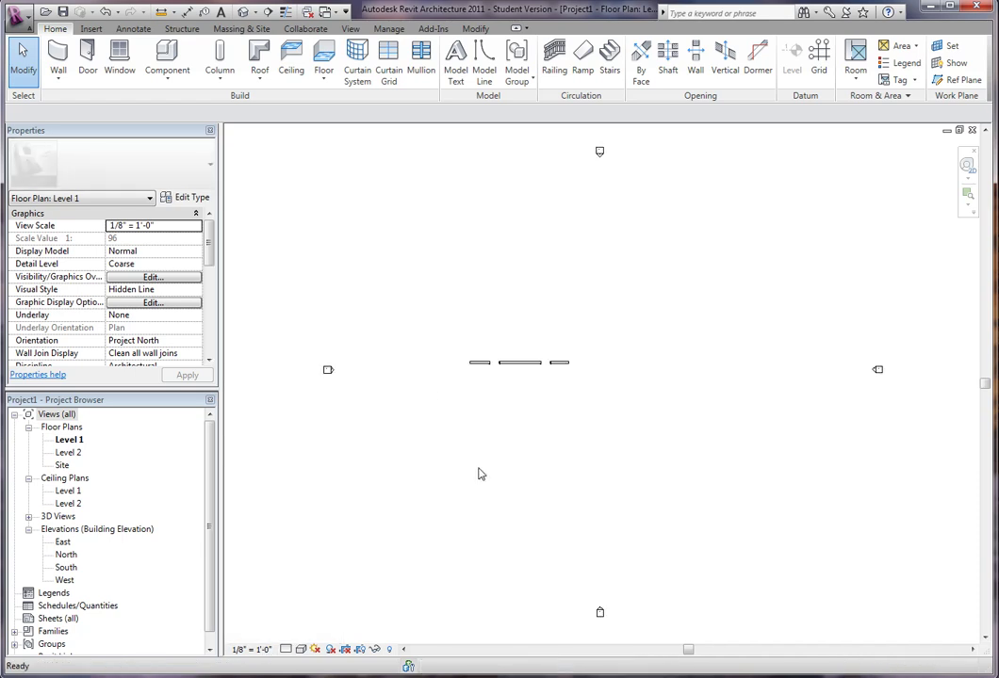
# - Turn on Thin Lines and examine how the door frame wraps the wall ends in plan
pyautogui.scroll(6, 497, 382)
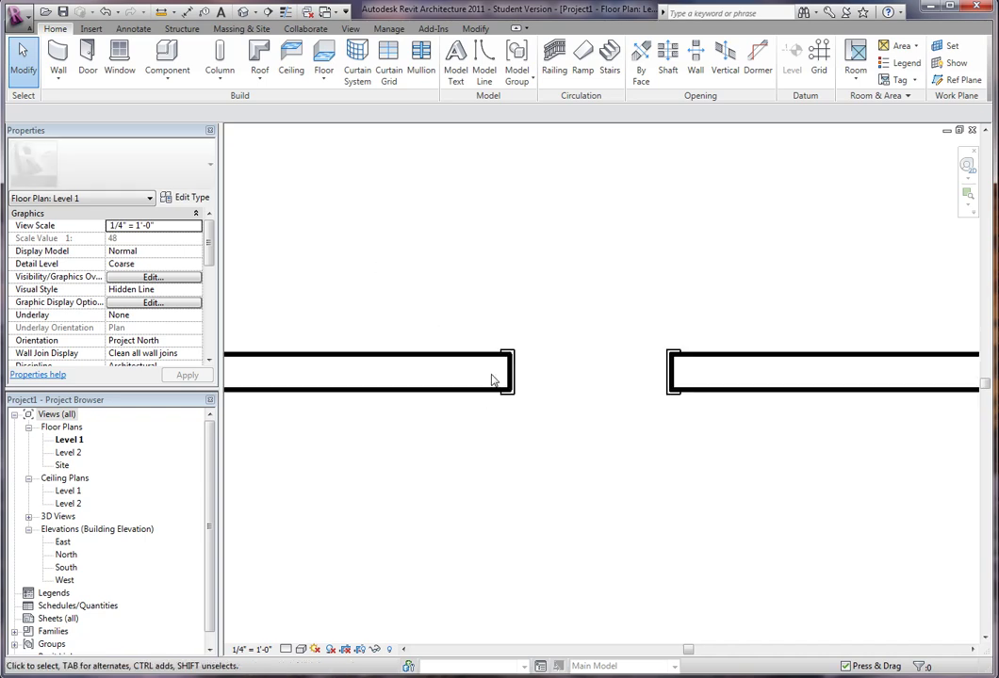
pyautogui.click(611, 452)
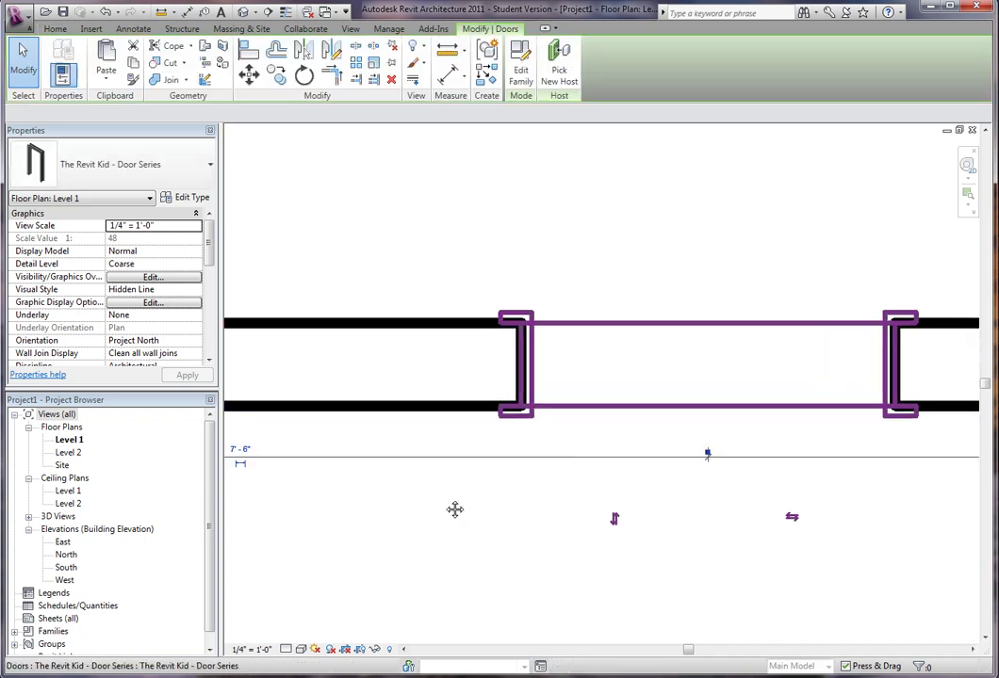
pyautogui.press('Escape')
pyautogui.press('t')
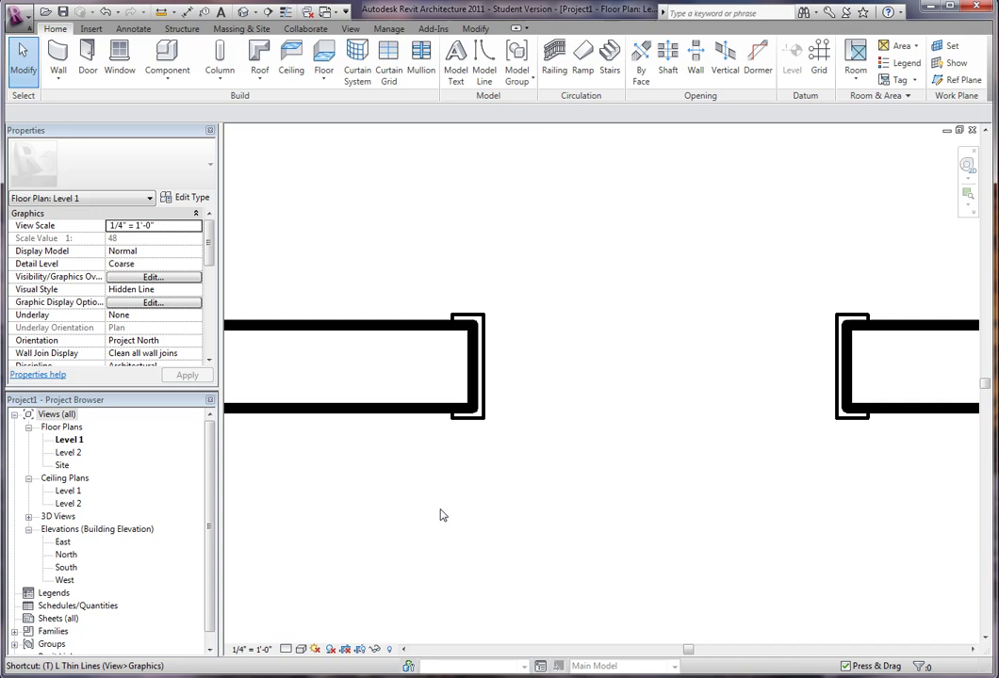
pyautogui.press('l')
pyautogui.scroll(2, 485, 414)
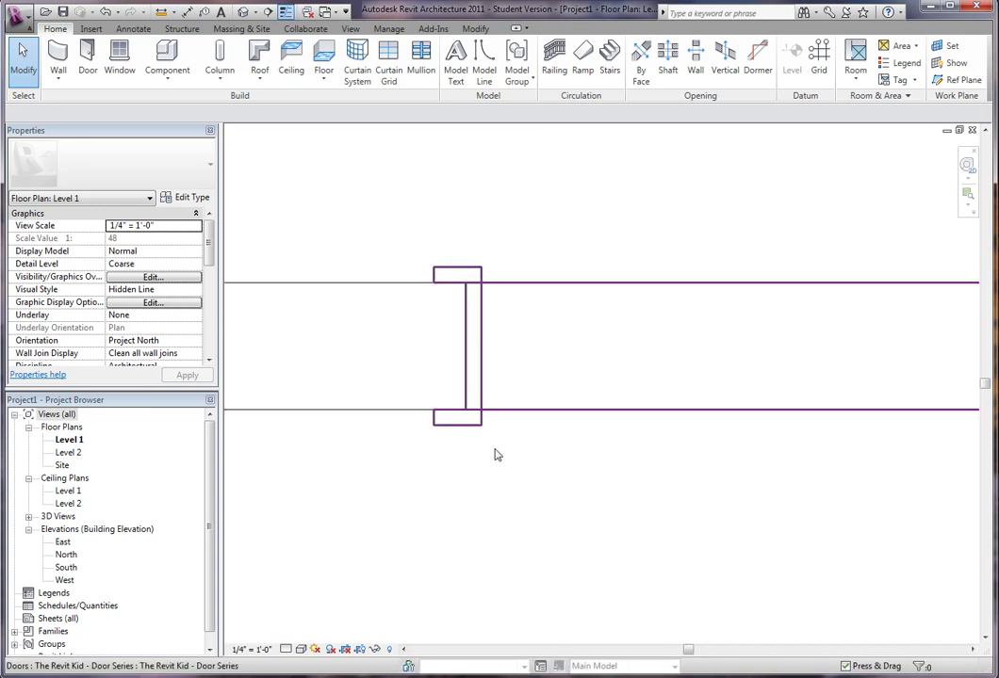
pyautogui.scroll(5, 511, 473)
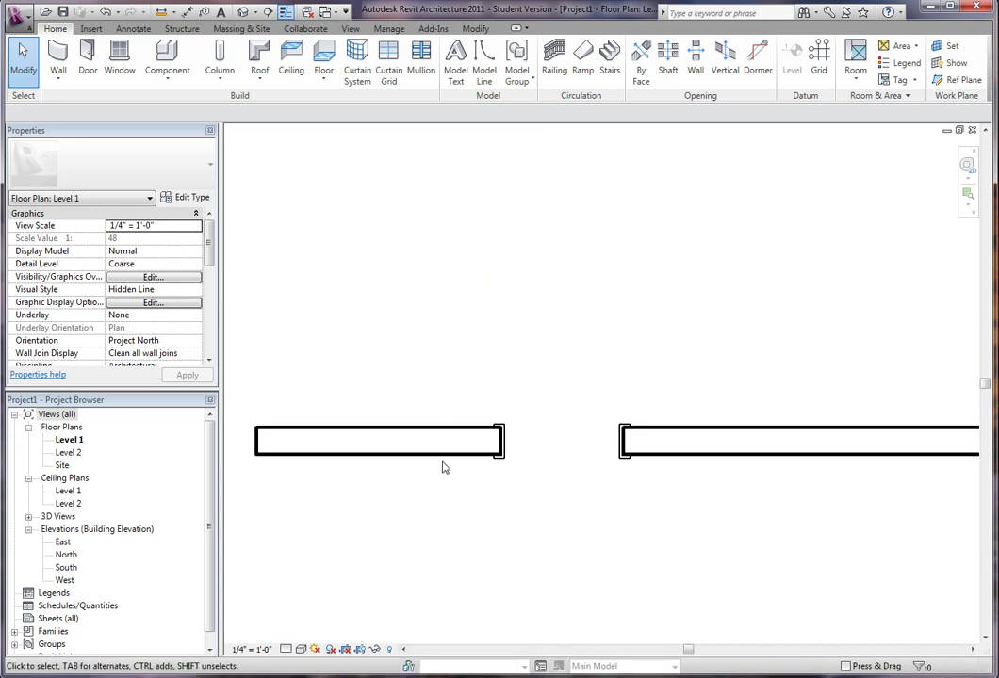
# - Change the wall hosting the doors to the type Exterior - CMU on Mtl. Stud
pyautogui.click(563, 474)
pyautogui.scroll(3, 563, 474)
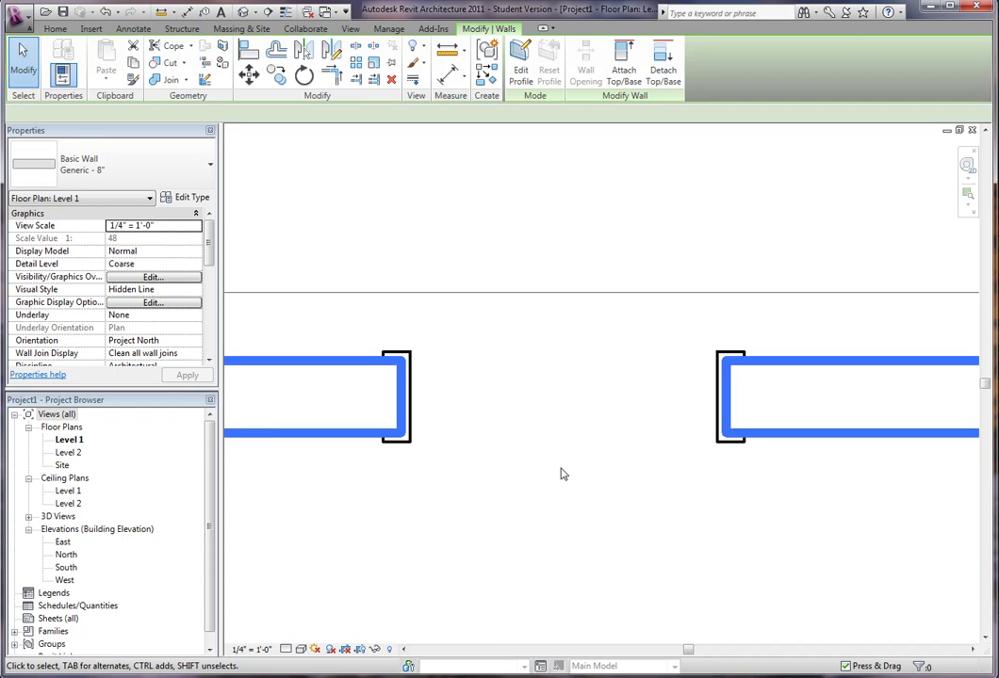
pyautogui.click(129, 156)
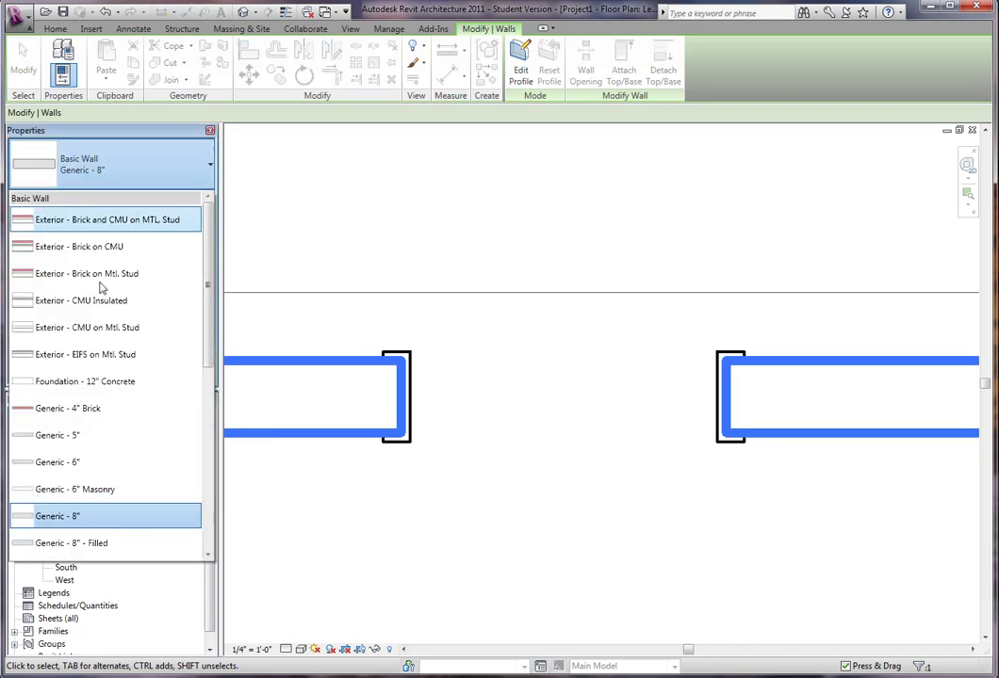
pyautogui.press('Return')
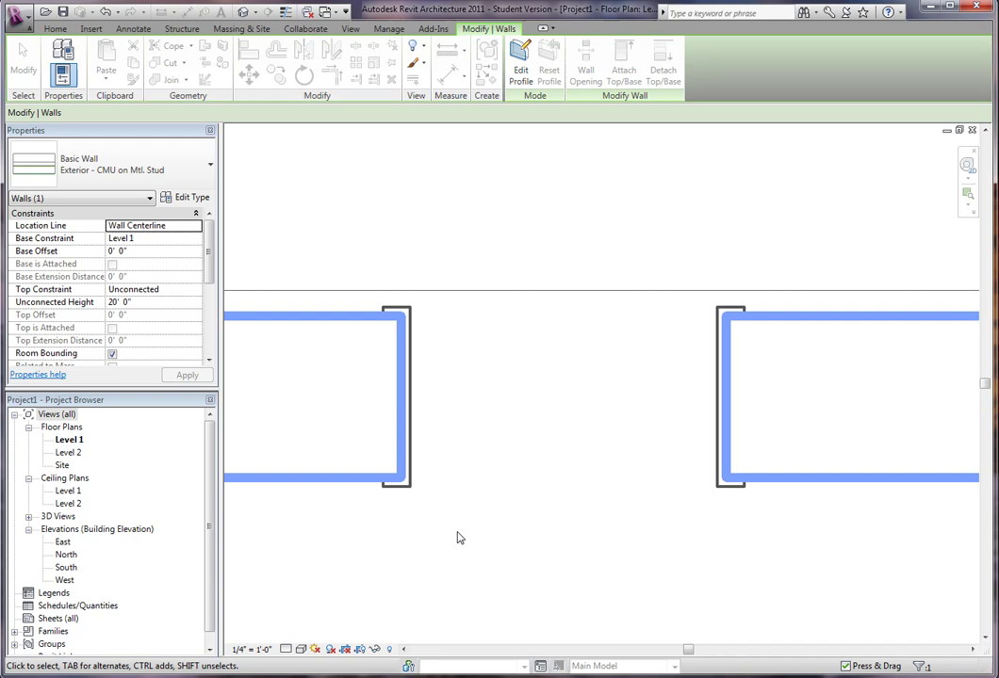
pyautogui.press('Escape')
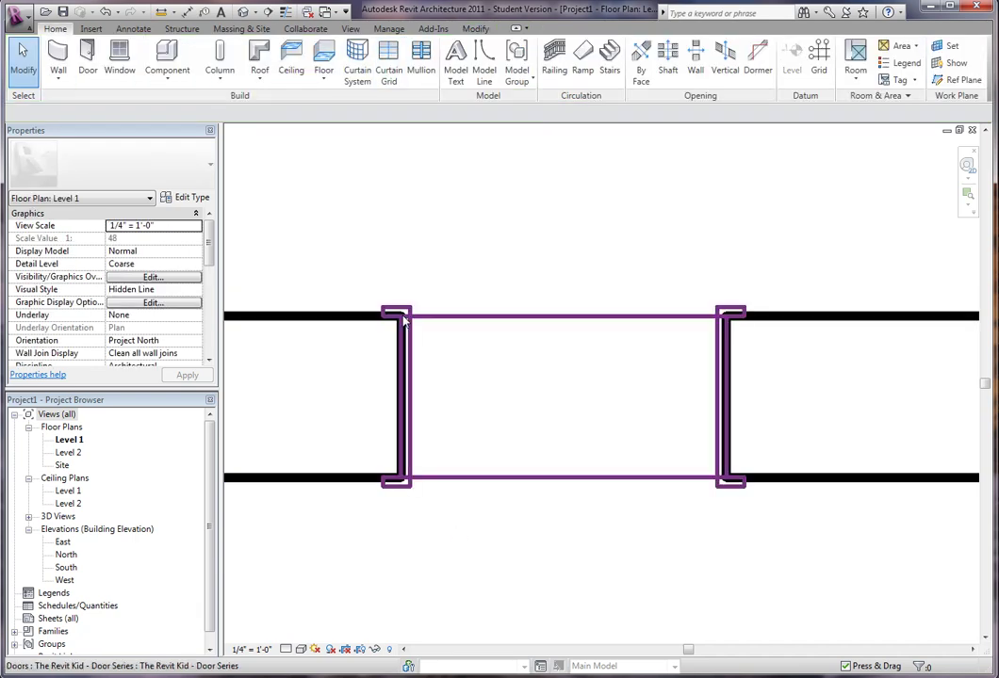
# - Open the project's 3D view and examine both door frames in the wall
pyautogui.click(244, 12)
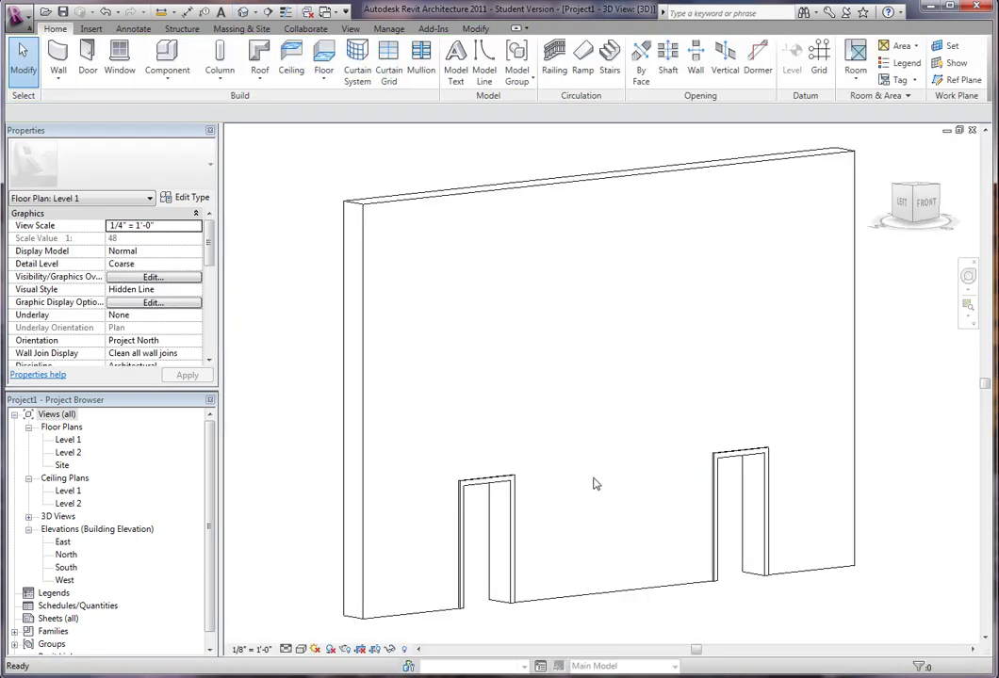
pyautogui.keyDown('shift'); pyautogui.moveTo(640, 455); pyautogui.dragTo(633, 538, button='middle'); pyautogui.keyUp('shift')
pyautogui.scroll(2, 600, 380)
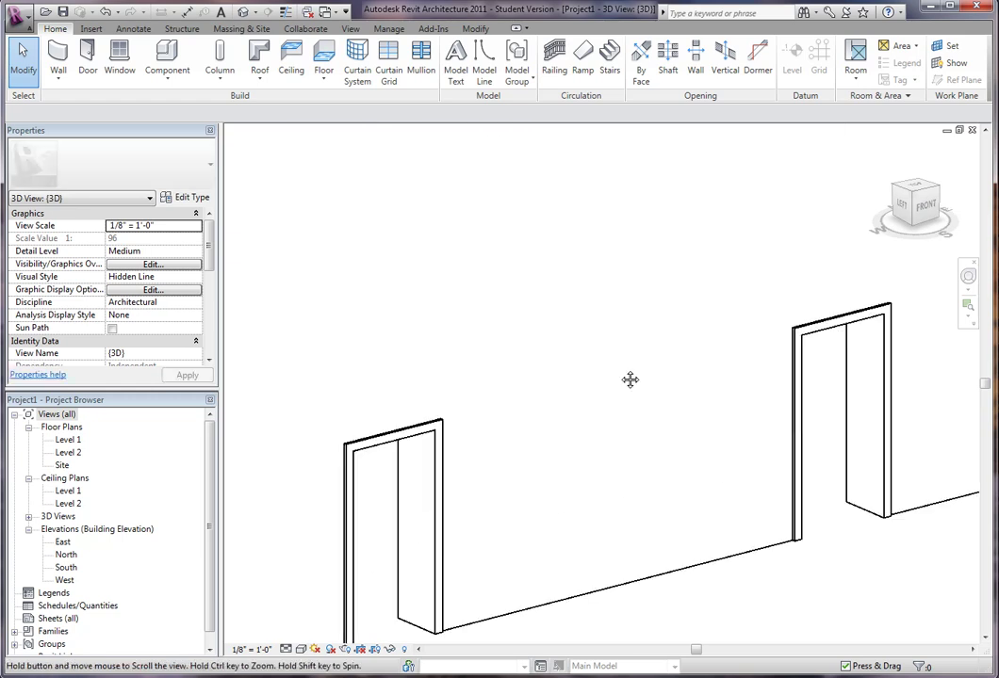
pyautogui.moveTo(631, 379); pyautogui.dragTo(651, 270, button='middle')
pyautogui.scroll(-1, 628, 331)
pyautogui.moveTo(628, 331); pyautogui.dragTo(589, 343, button='middle')
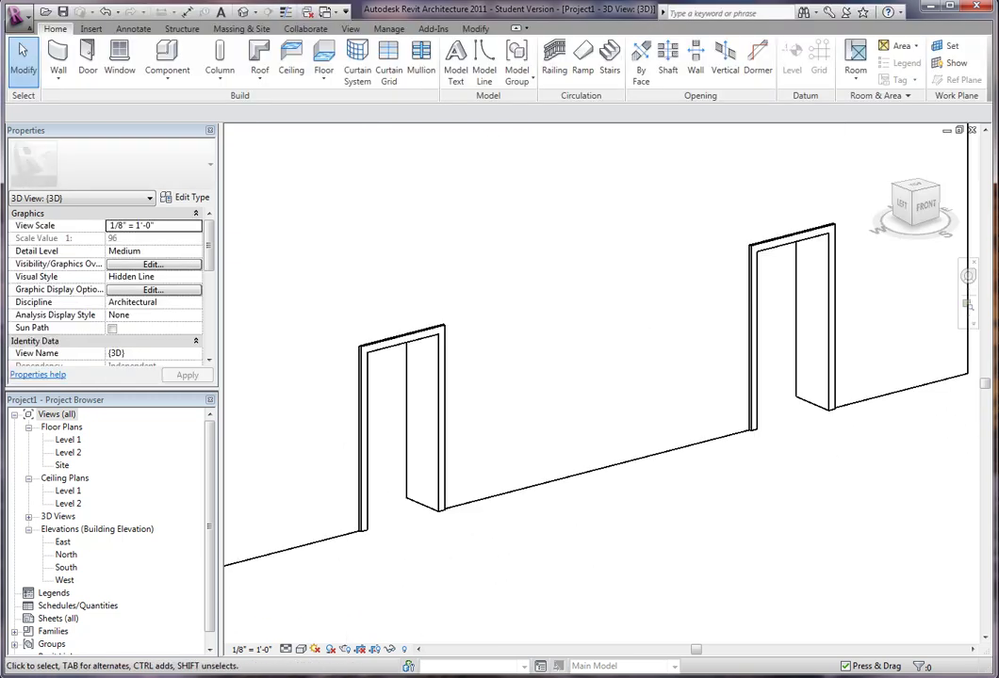